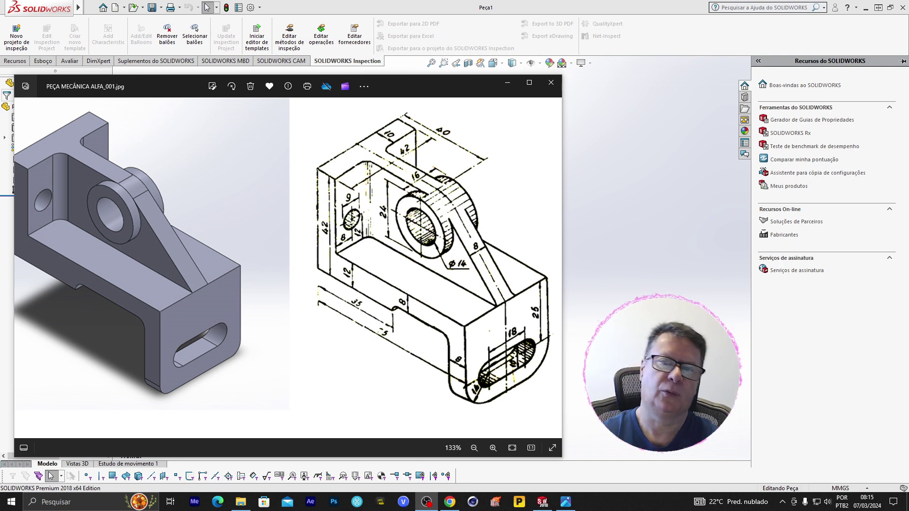
Maximize the Photos window showing PEÇA MECÂNICA ALFA_001.jpg.
click(529, 83)
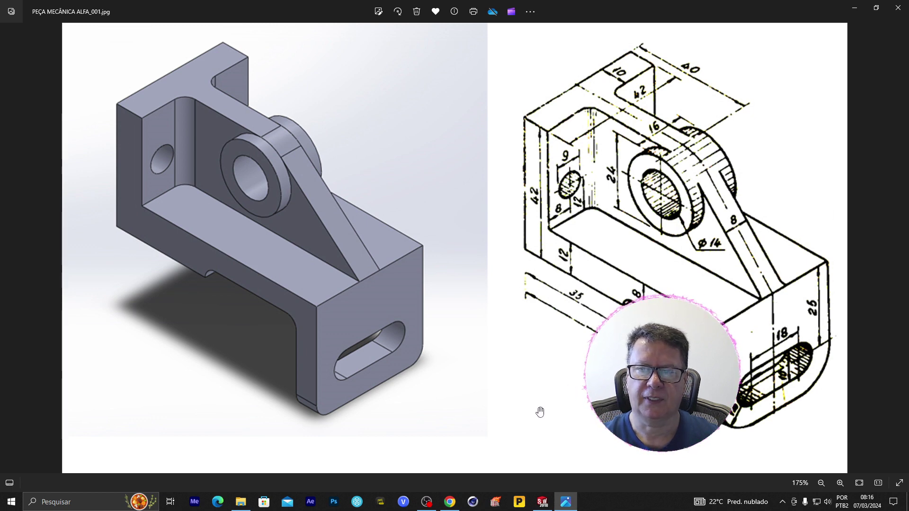
Pan down to the dimensioned L-shaped profile sketch and zoom in on it.
drag(539, 411, 540, 174)
drag(544, 351, 543, 180)
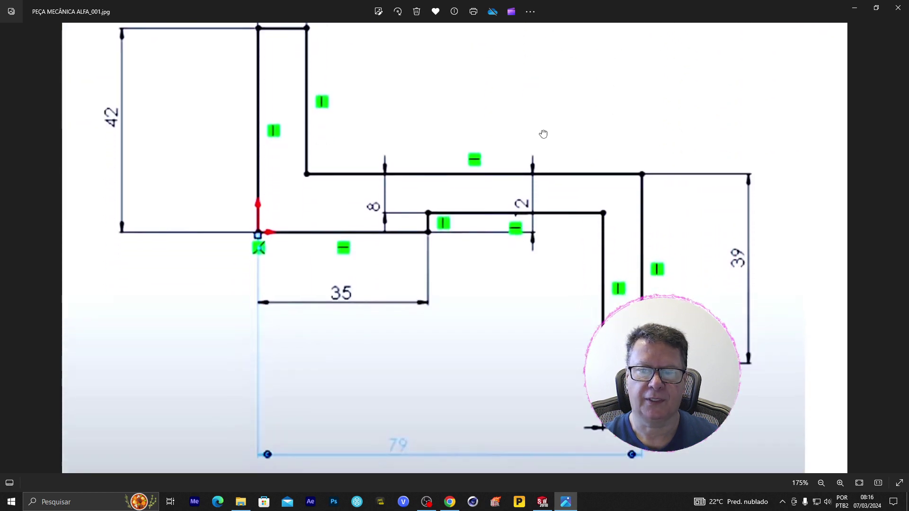
scroll(544, 173, down, 1)
scroll(543, 171, down, 1)
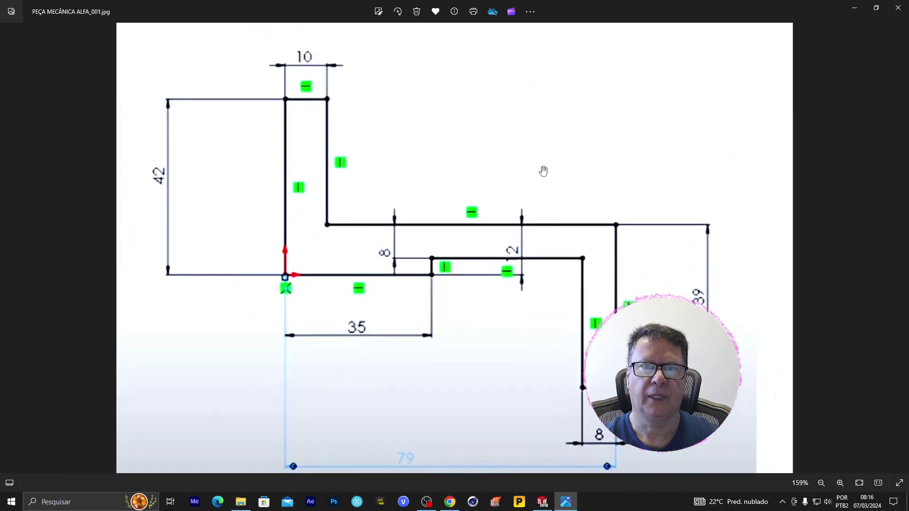
scroll(526, 150, up, 1)
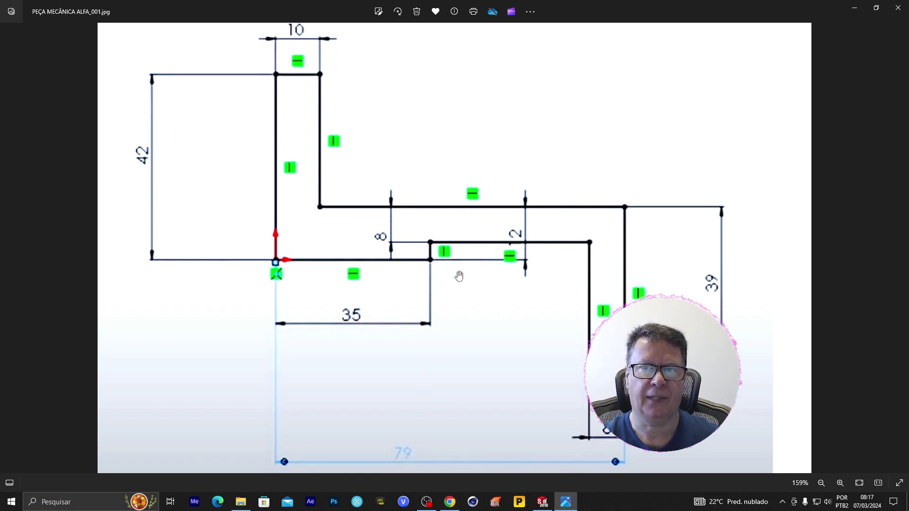
Zoom back out and return to the empty SOLIDWORKS part Peça1.
scroll(459, 276, down, 1)
scroll(467, 276, down, 2)
scroll(476, 277, down, 1)
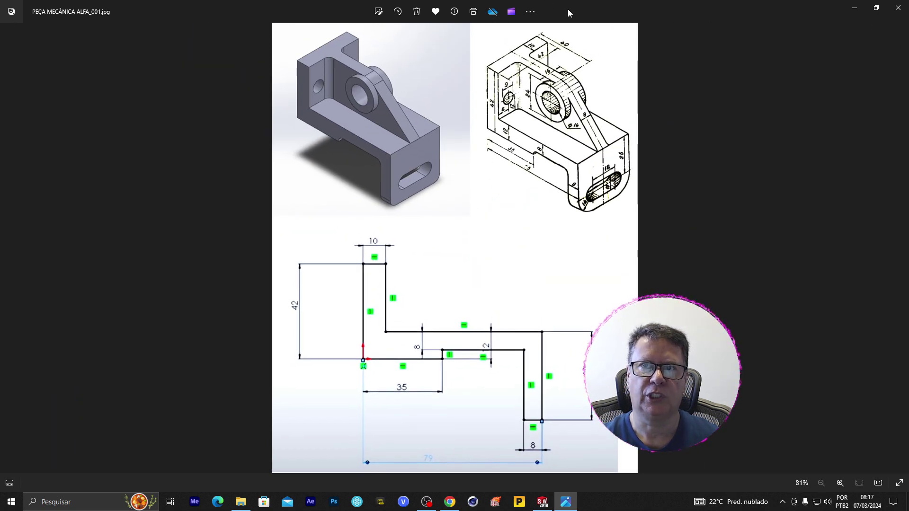
key(alt+Tab)
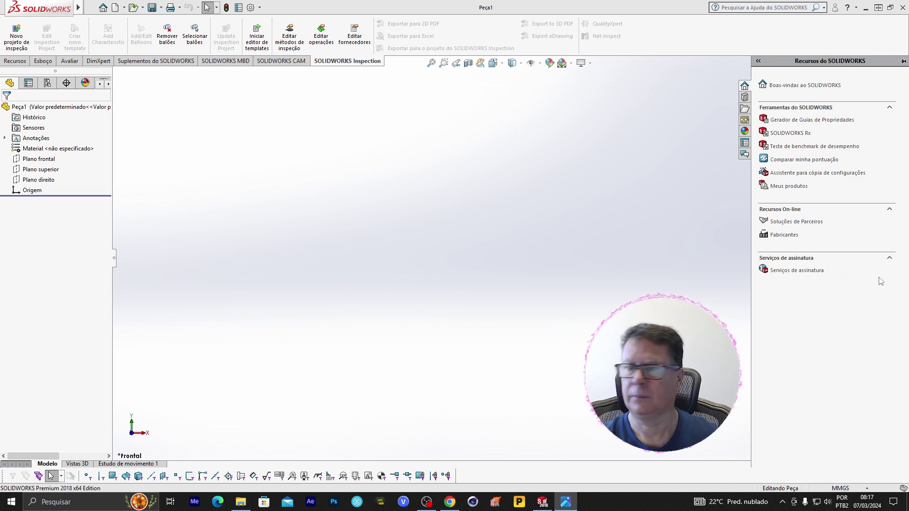
Start a sketch on Plano frontal, viewed Normal To, with the Linha tool active.
click(286, 196)
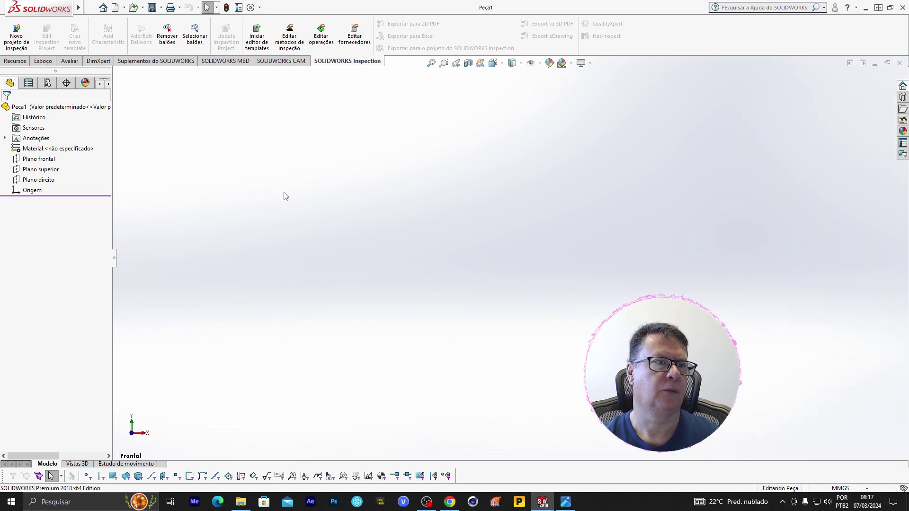
click(43, 159)
click(93, 141)
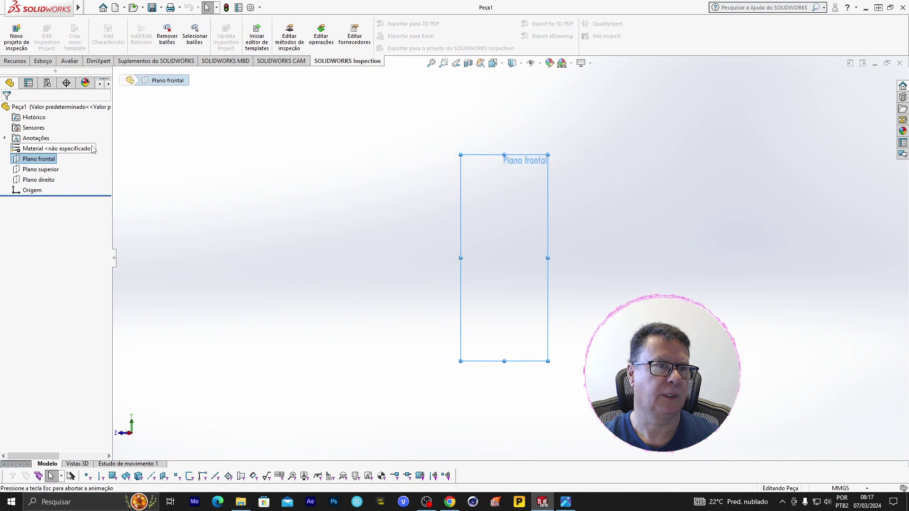
click(43, 60)
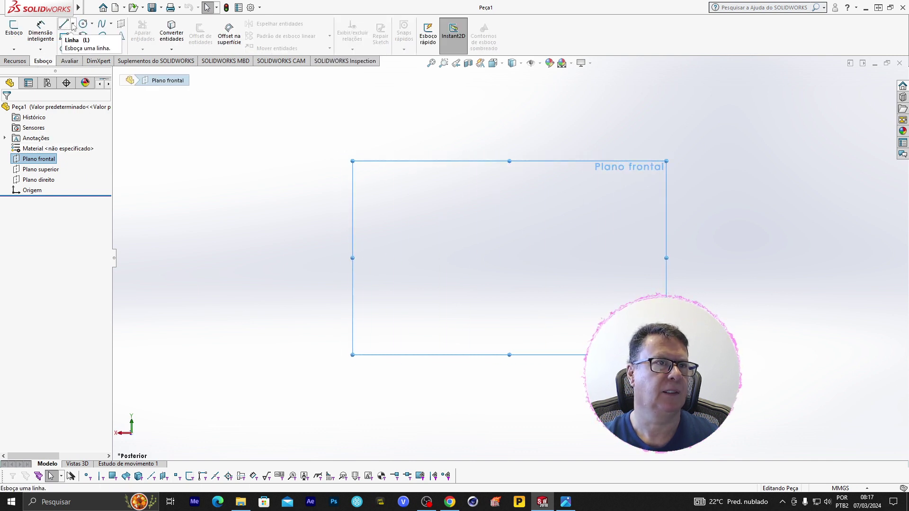
click(70, 24)
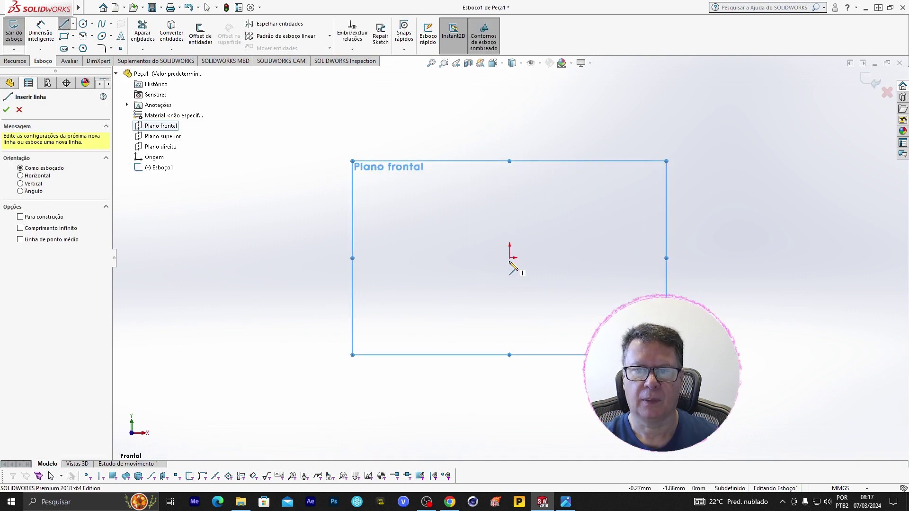
Draw the eight-line stepped L outline from the origin back to the origin, then zoom to fit.
click(510, 258)
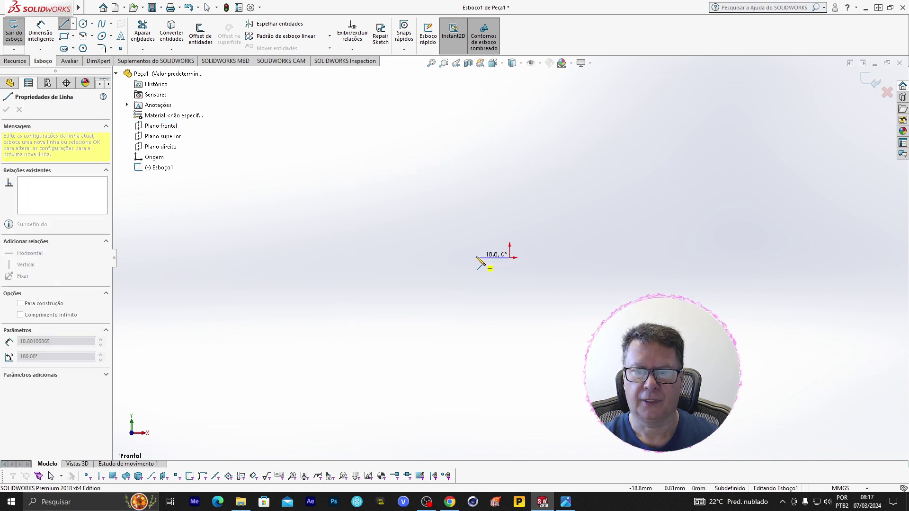
click(484, 258)
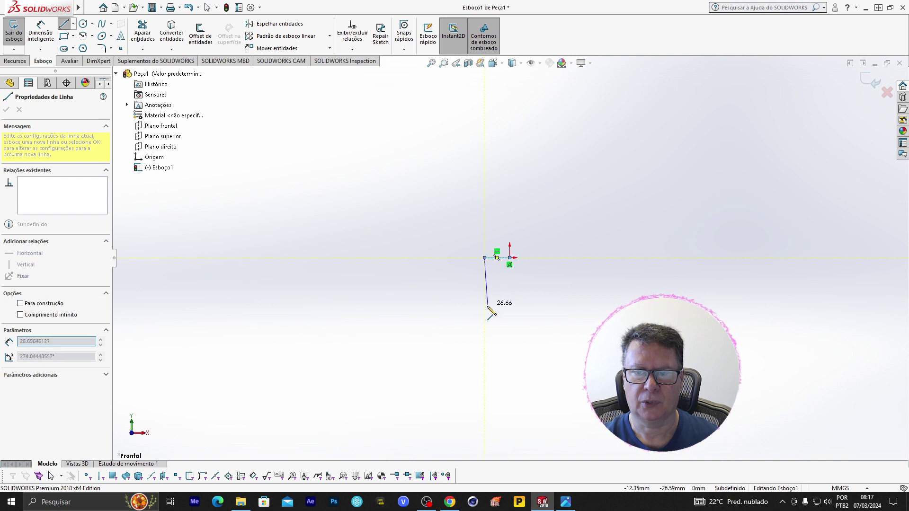
click(485, 364)
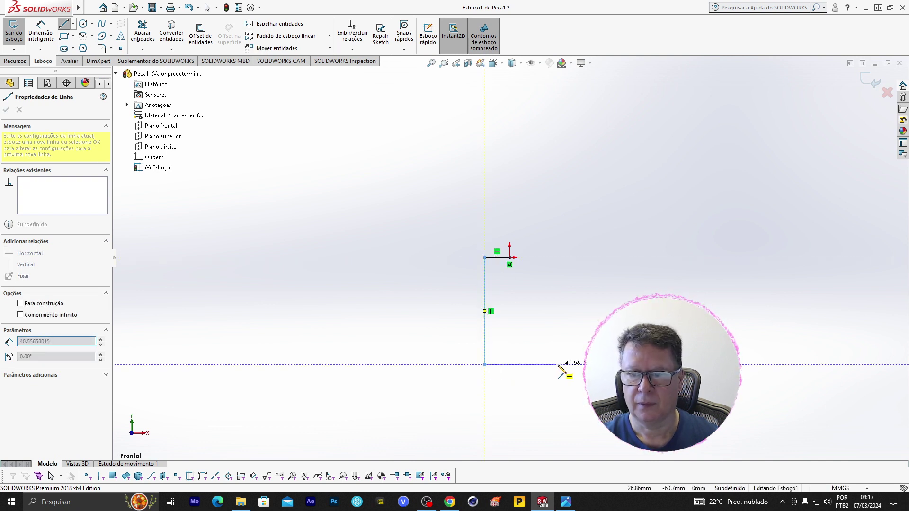
click(579, 364)
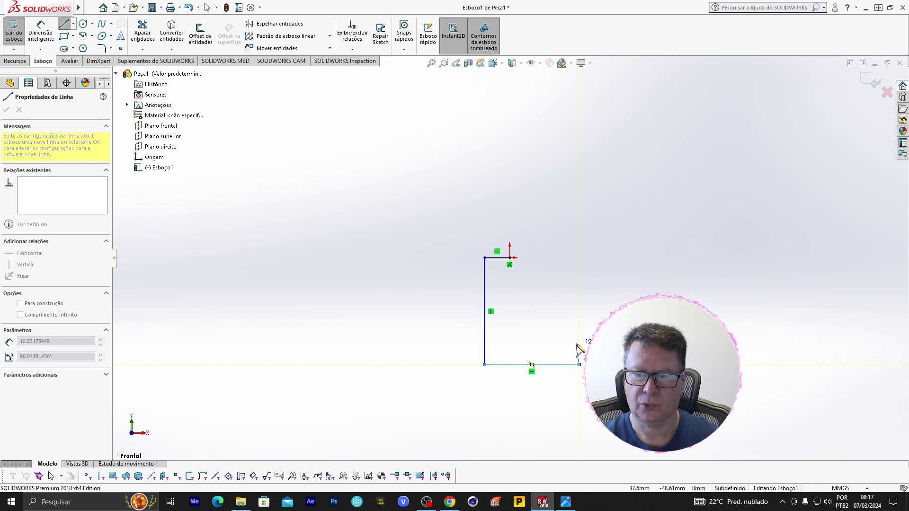
click(579, 345)
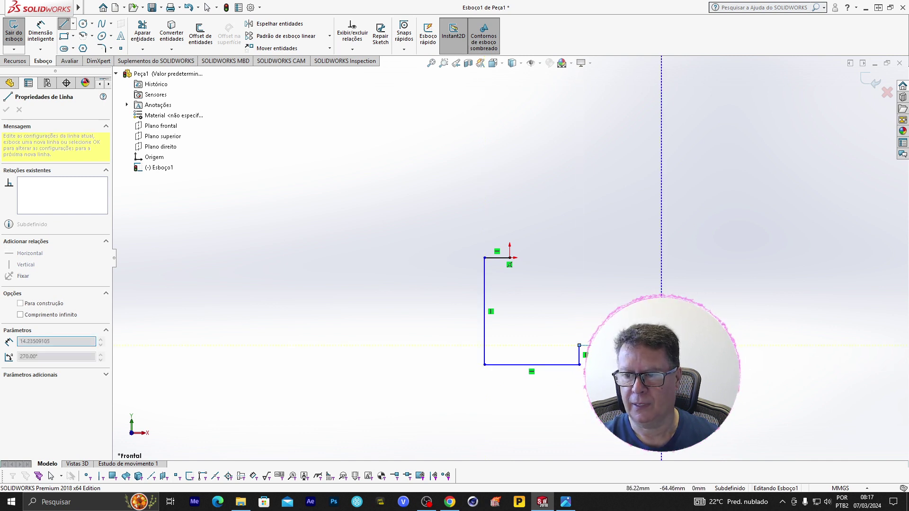
click(602, 346)
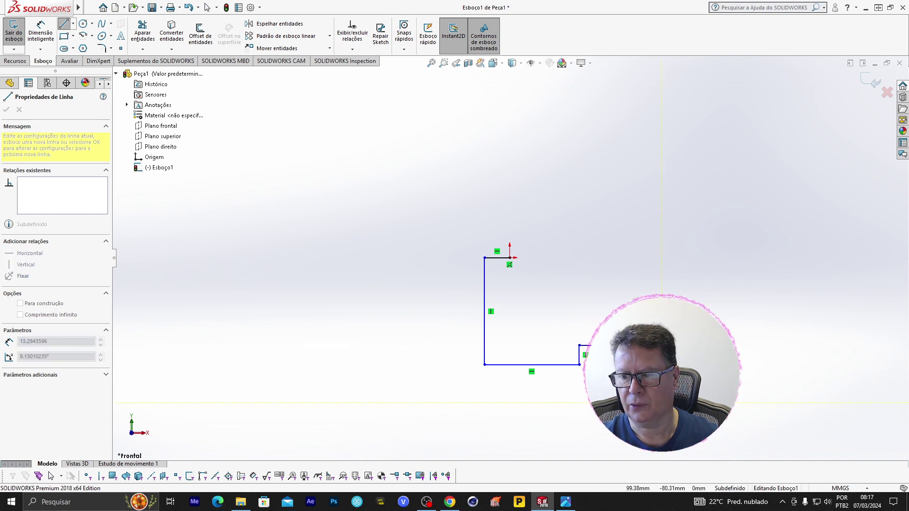
click(685, 303)
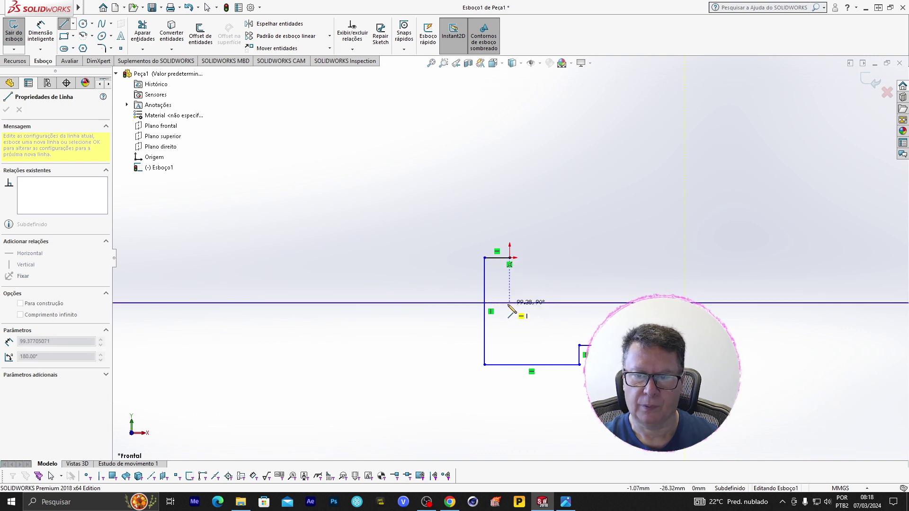
click(510, 302)
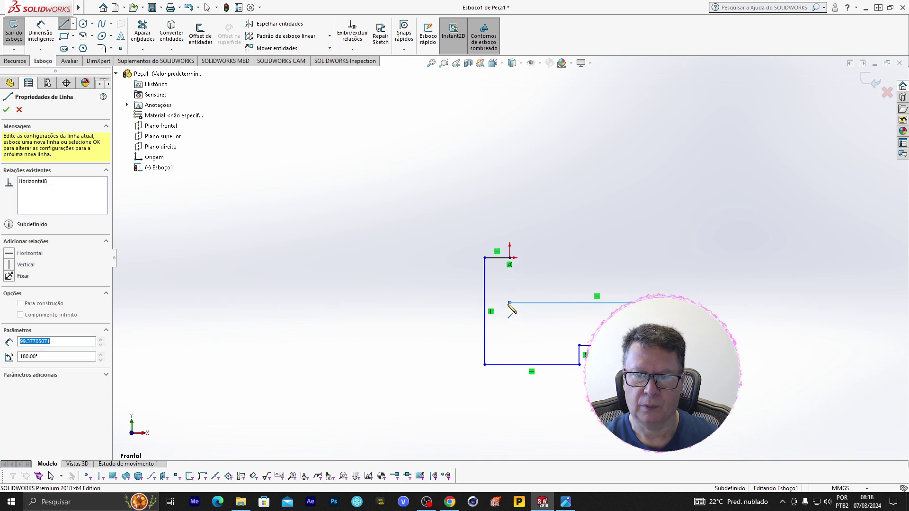
click(510, 257)
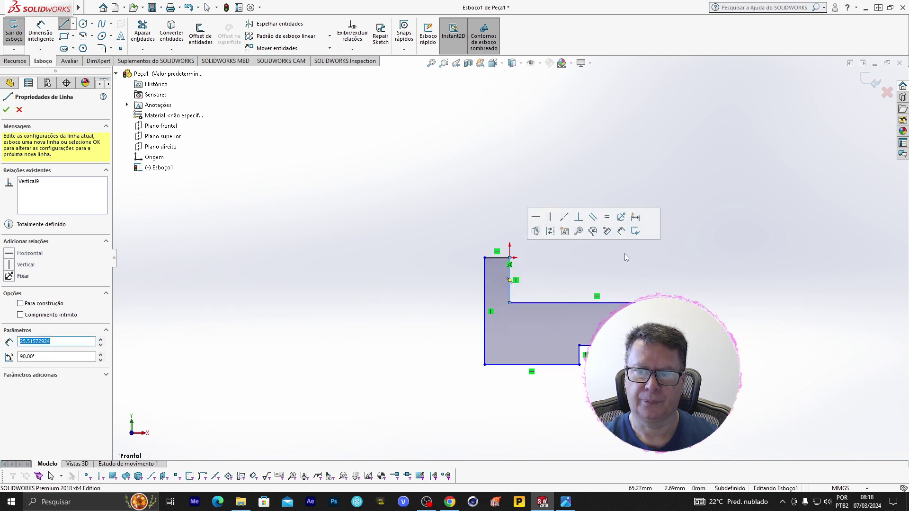
key(Escape)
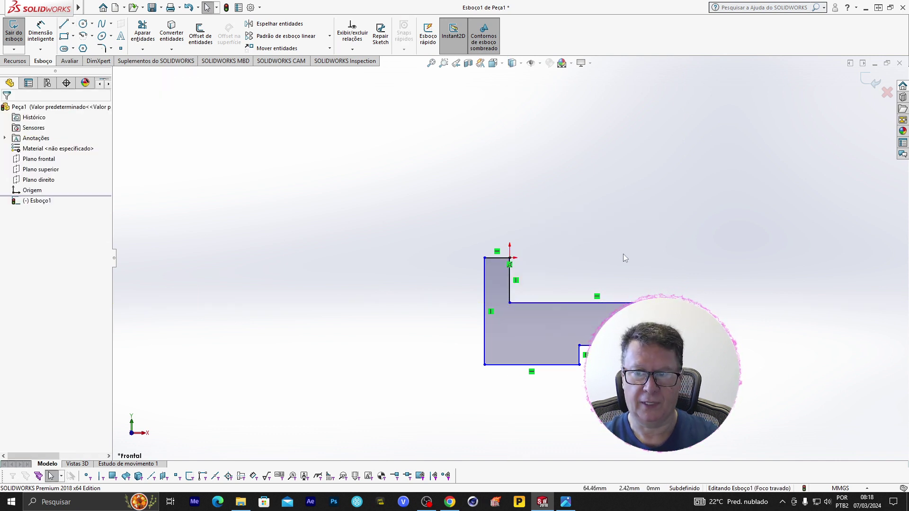
key(f)
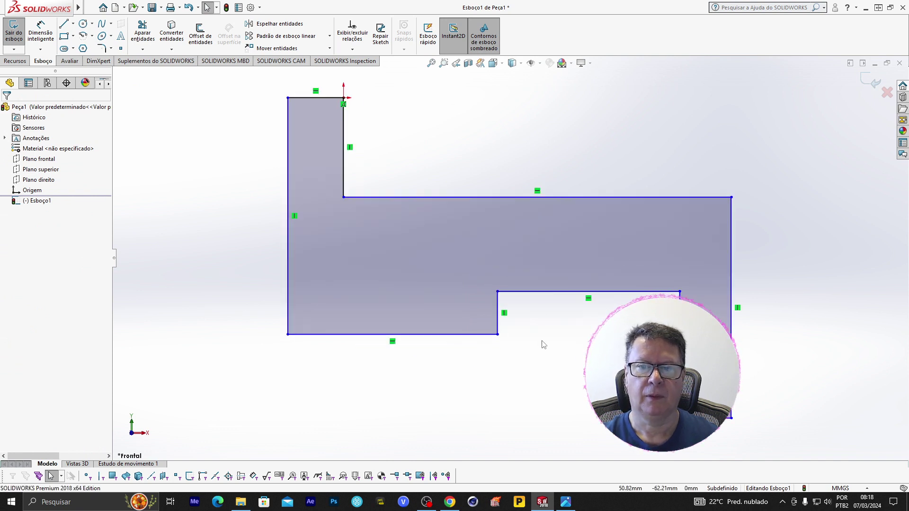
Activate Dimensão inteligente and adjust the view around the sketch.
click(41, 33)
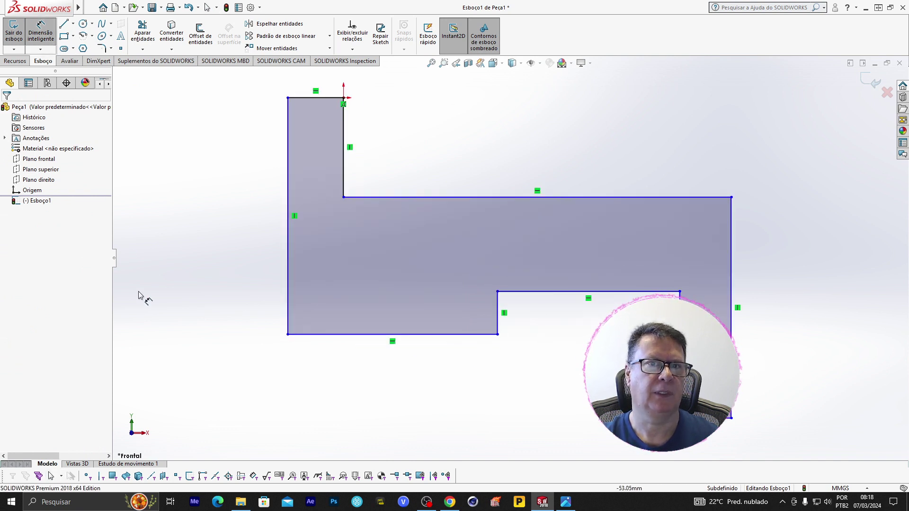
scroll(509, 376, down, 2)
scroll(509, 377, up, 2)
scroll(510, 375, up, 1)
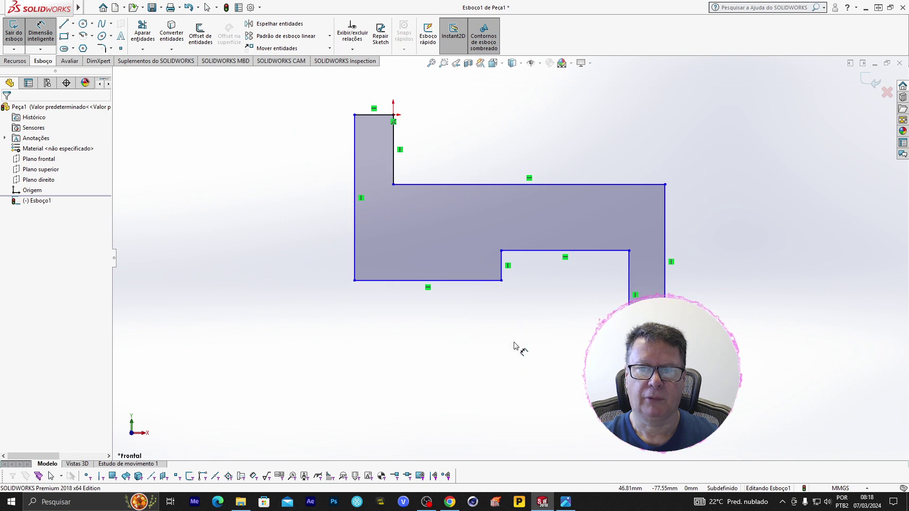
middle_drag(511, 374, 517, 345)
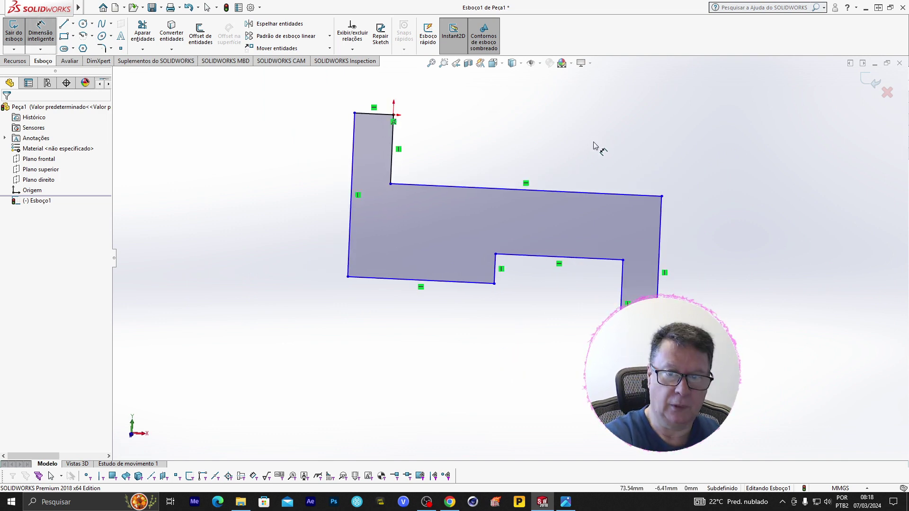
Dismiss the Welcome dialog and restore the front view with the profile well placed.
key(ctrl+F2)
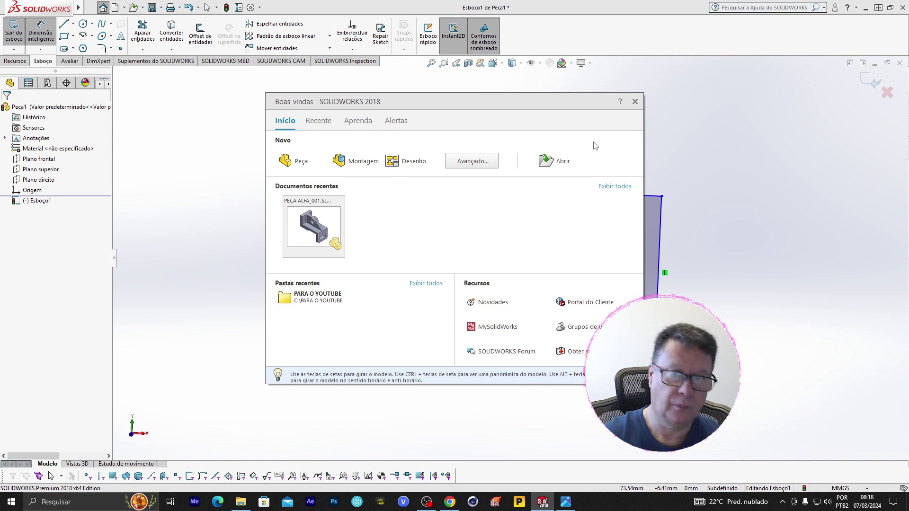
click(636, 102)
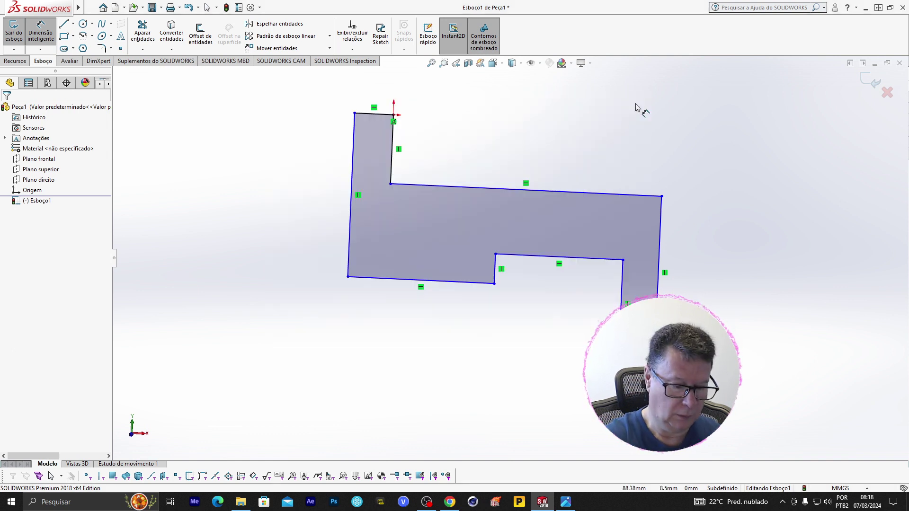
key(ctrl+1)
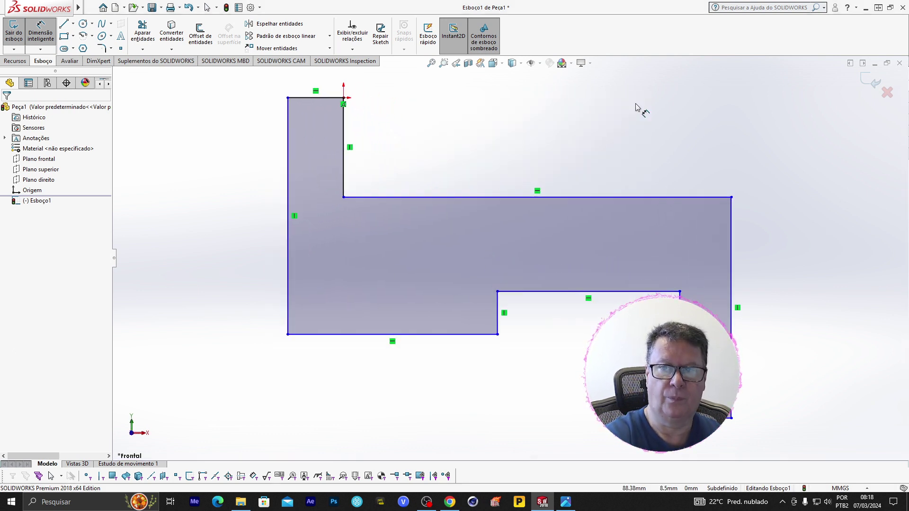
scroll(620, 133, down, 5)
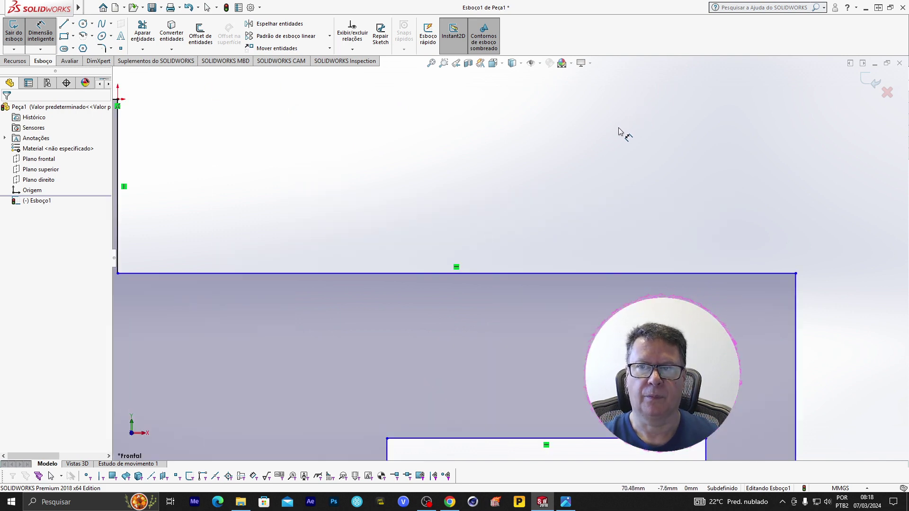
scroll(620, 134, up, 3)
scroll(556, 151, up, 2)
ctrl+middle_drag(466, 194, 585, 175)
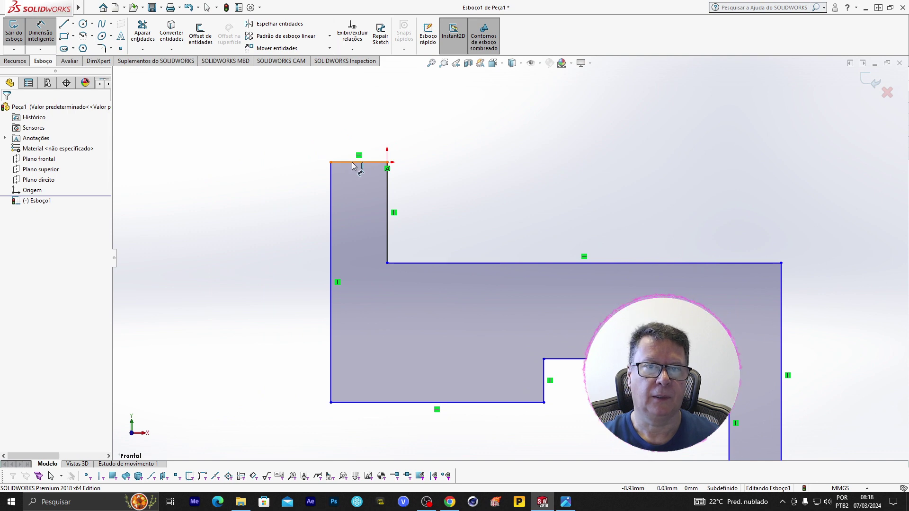
Dimension the short top edge to 10 mm and the wall height to 42 mm.
click(360, 162)
click(366, 124)
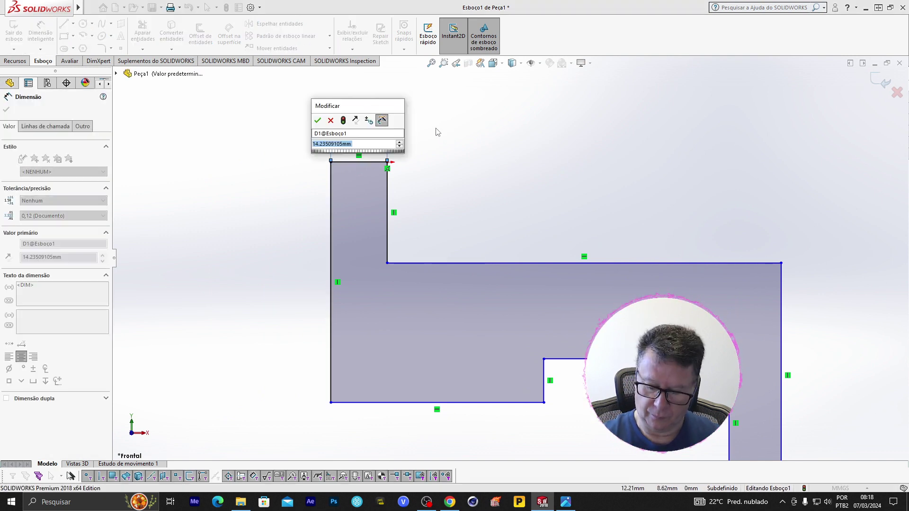
text(10)
key(Return)
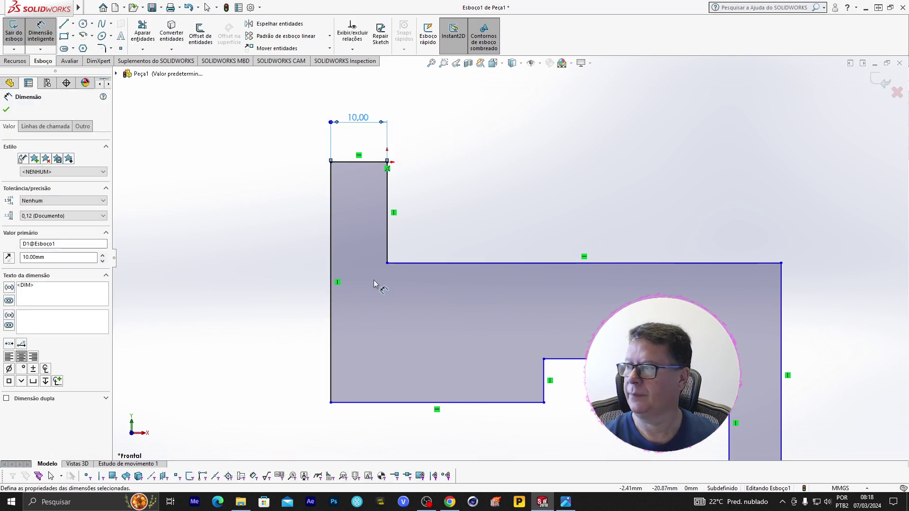
click(331, 292)
click(284, 292)
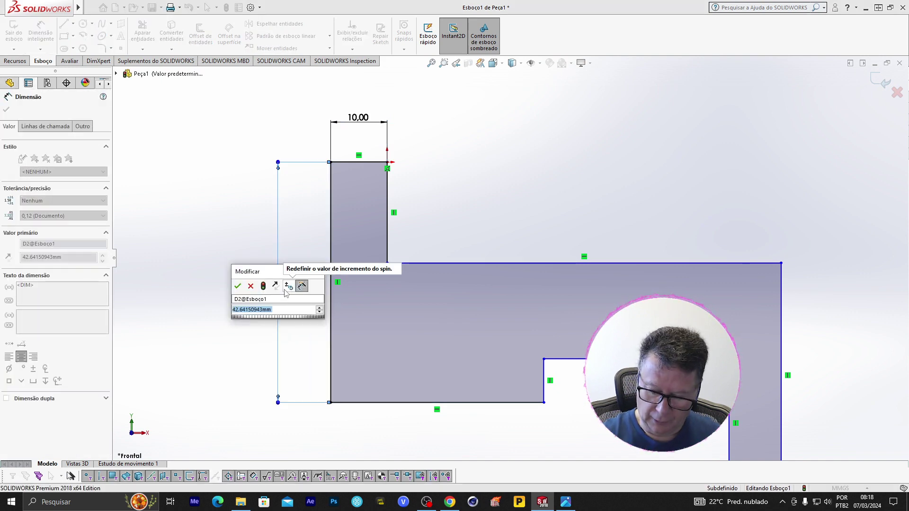
text(42)
key(Return)
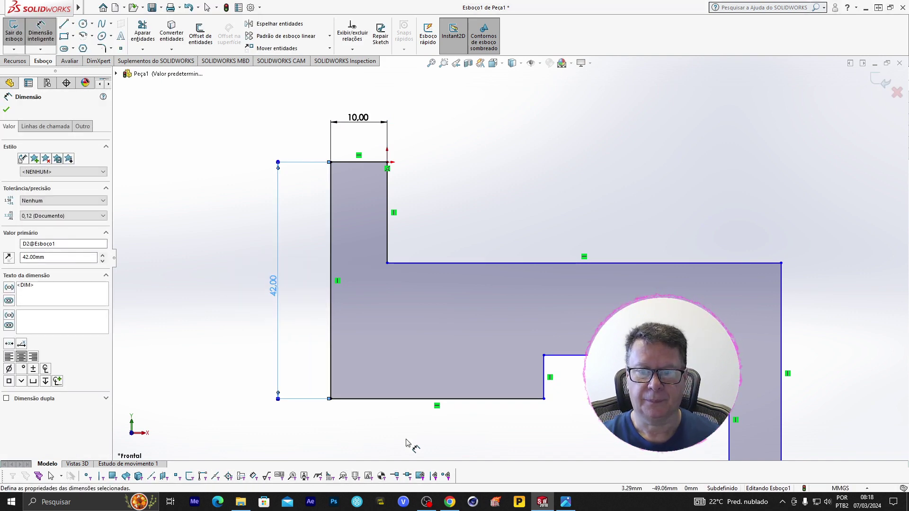
Dimension the bottom length to 35 mm and the base thickness to 12 mm.
click(491, 399)
click(512, 440)
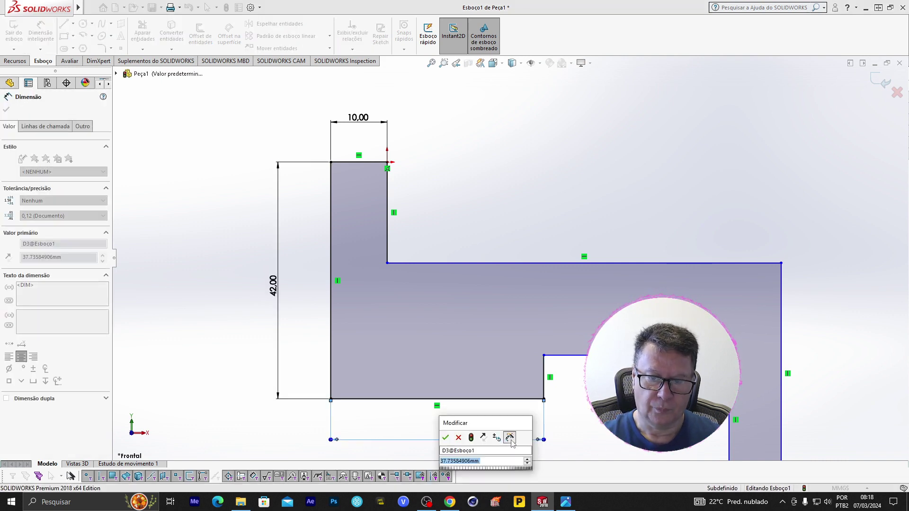
text(35)
key(Return)
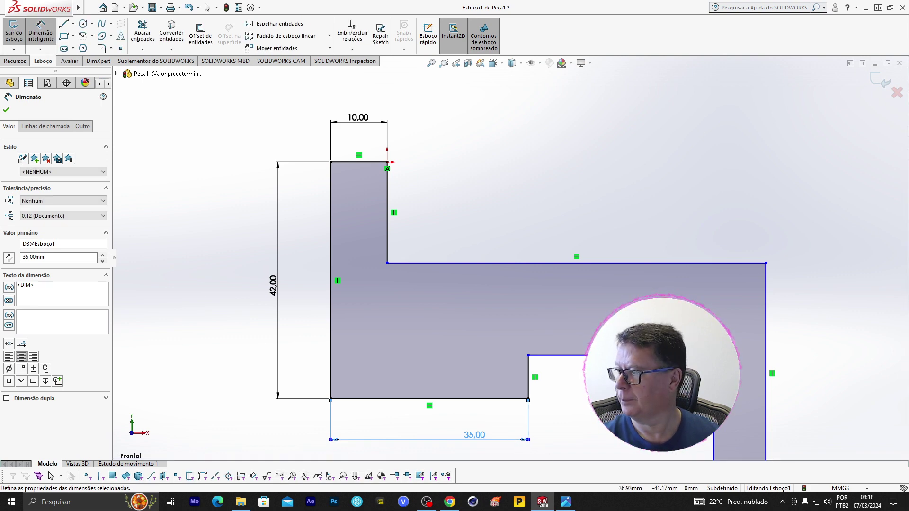
click(449, 266)
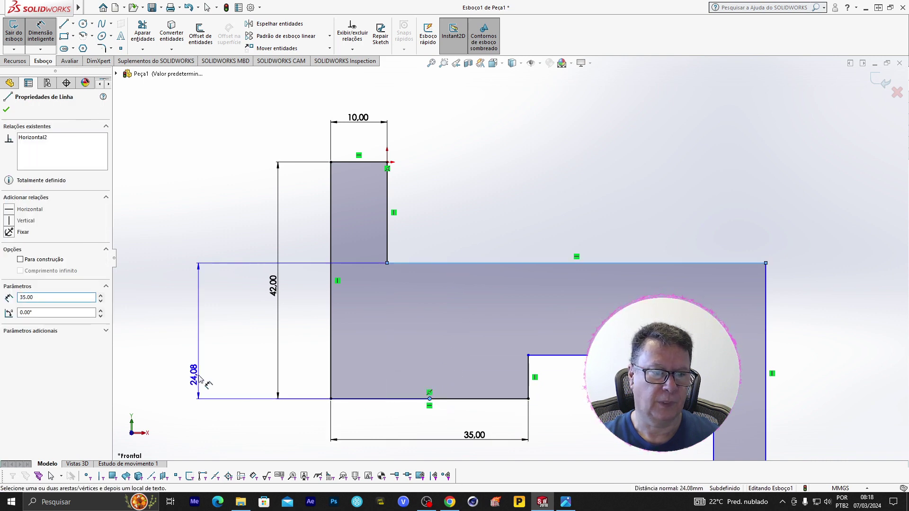
click(198, 379)
text(12)
key(Return)
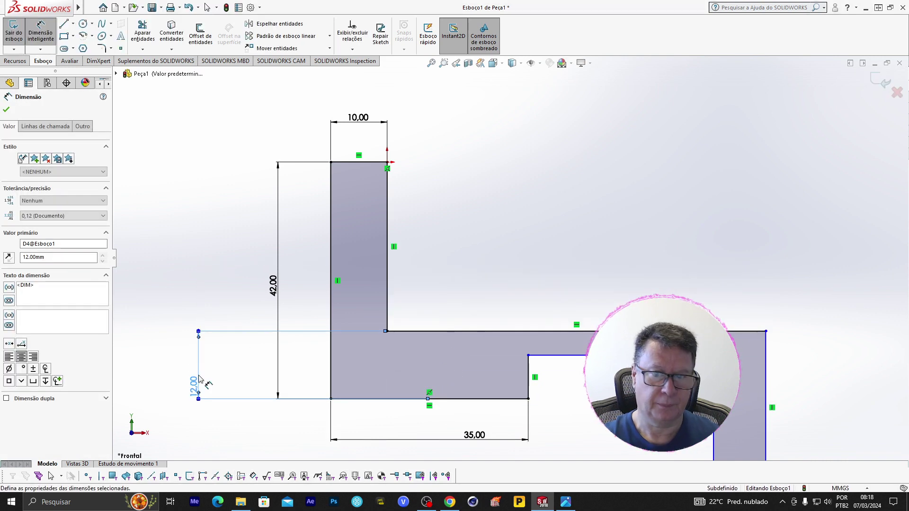
Add the two 8 mm step offset dimensions.
click(584, 356)
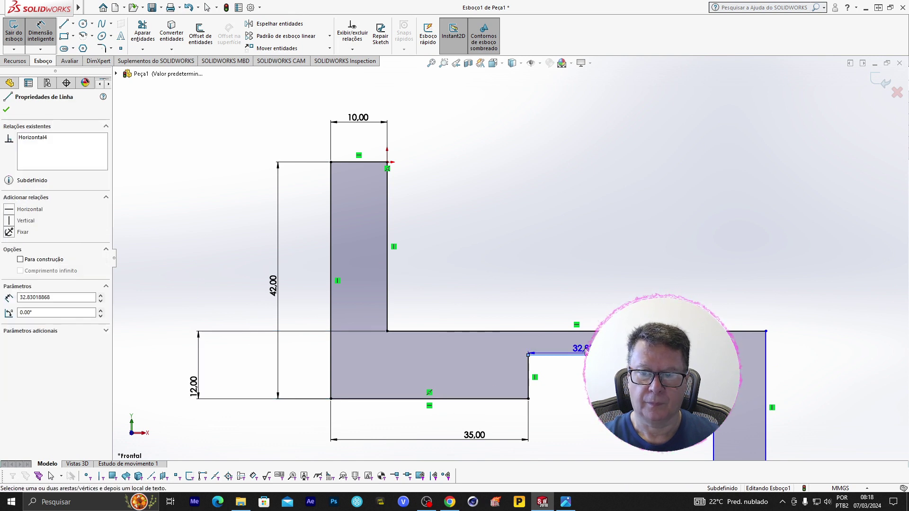
click(590, 334)
click(854, 347)
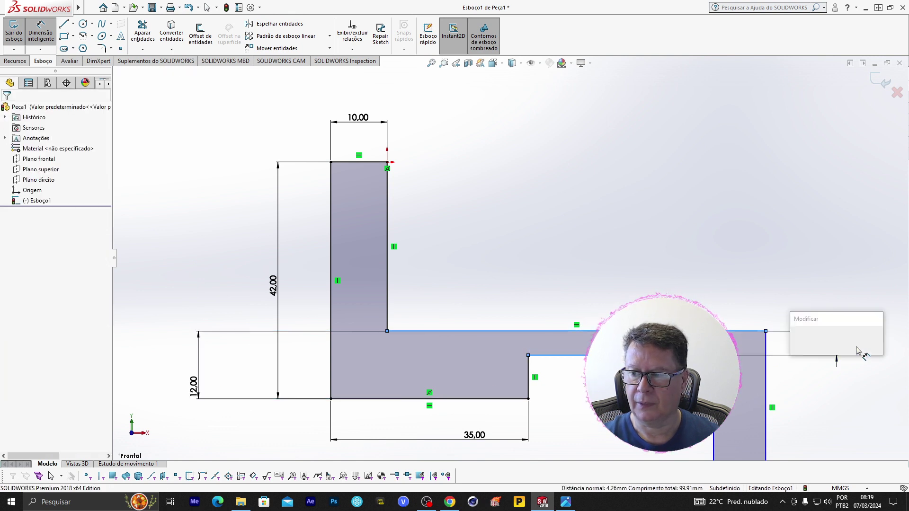
text(8)
key(Return)
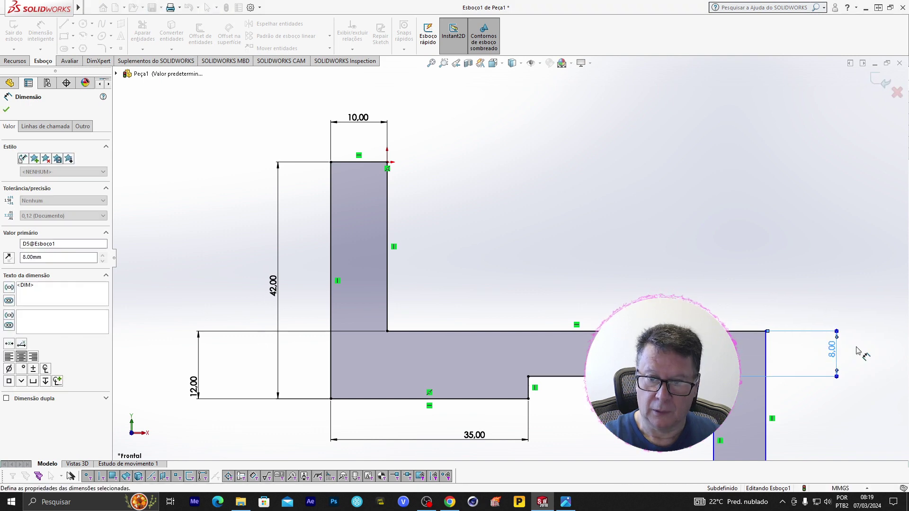
key(f)
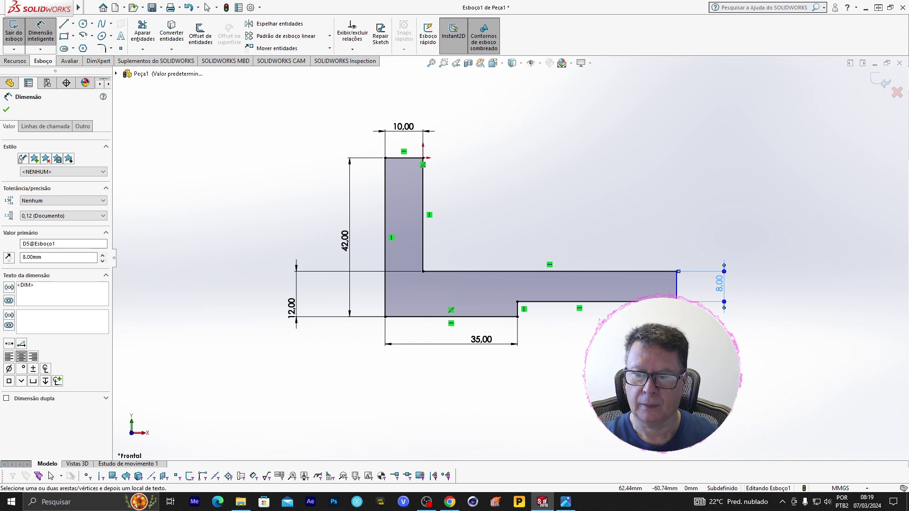
right_click(760, 466)
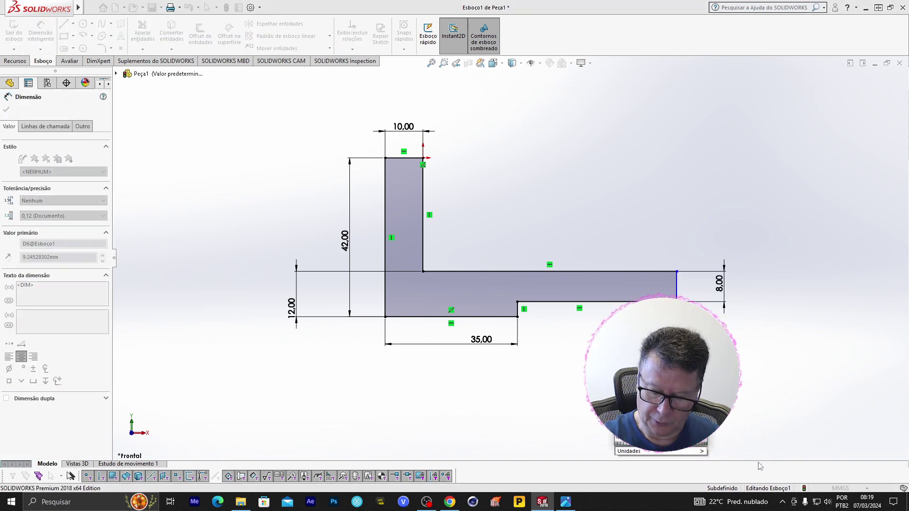
text(8)
key(Return)
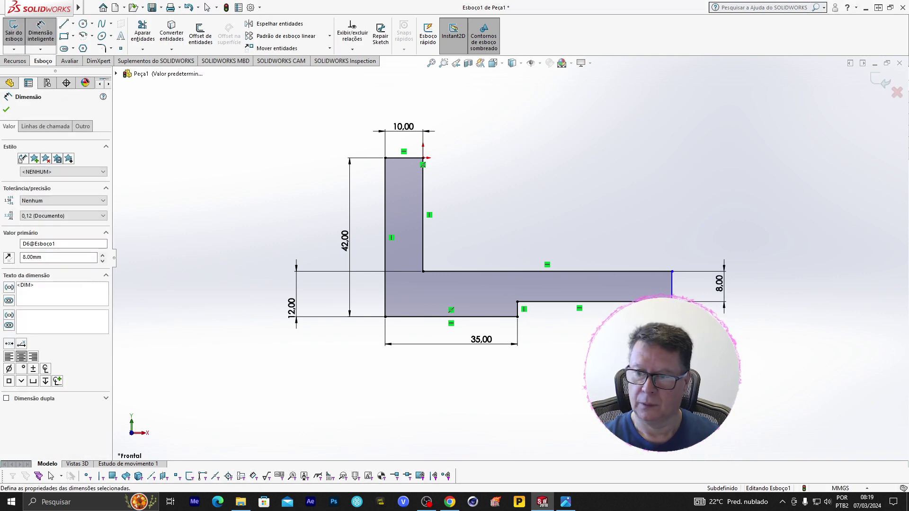
Dimension the right end edge to 39 mm.
click(672, 284)
click(782, 396)
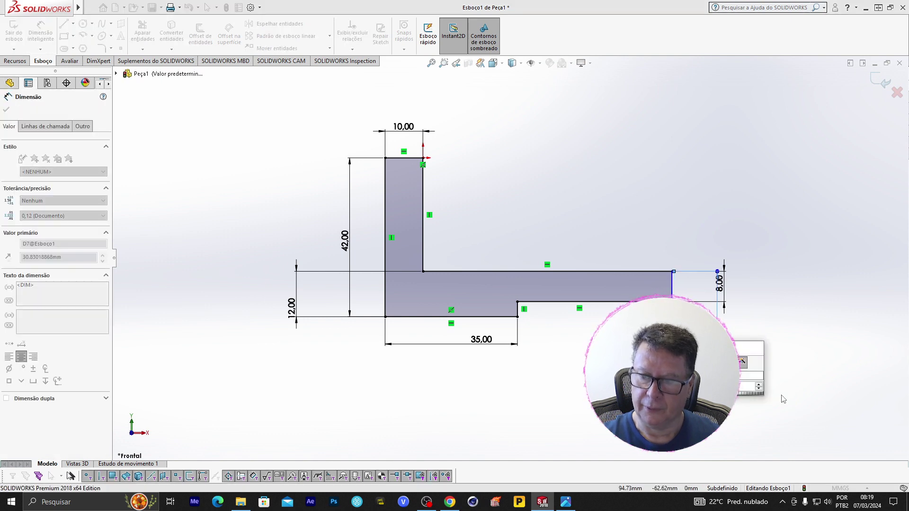
text(39)
key(Return)
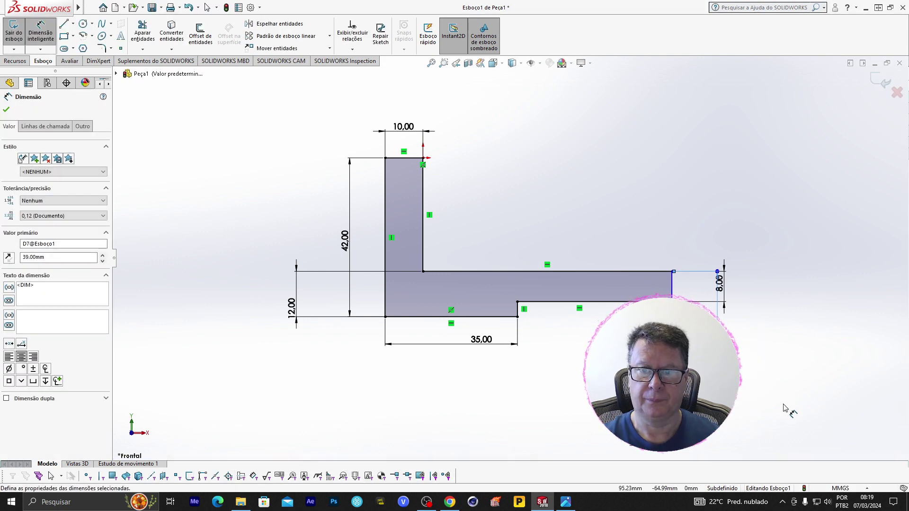
scroll(635, 376, down, 1)
scroll(563, 375, up, 1)
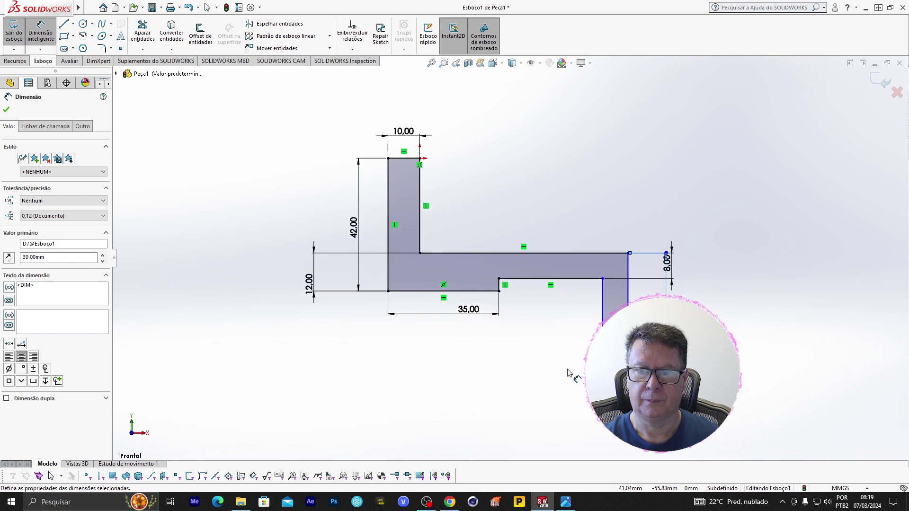
scroll(561, 374, up, 1)
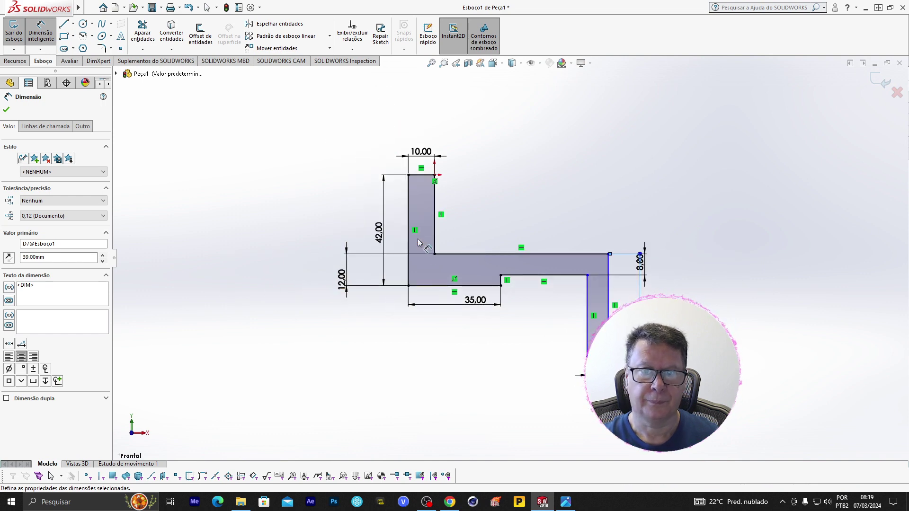
Set the 79 mm overall width between the vertical edges and exit the sketch.
click(408, 227)
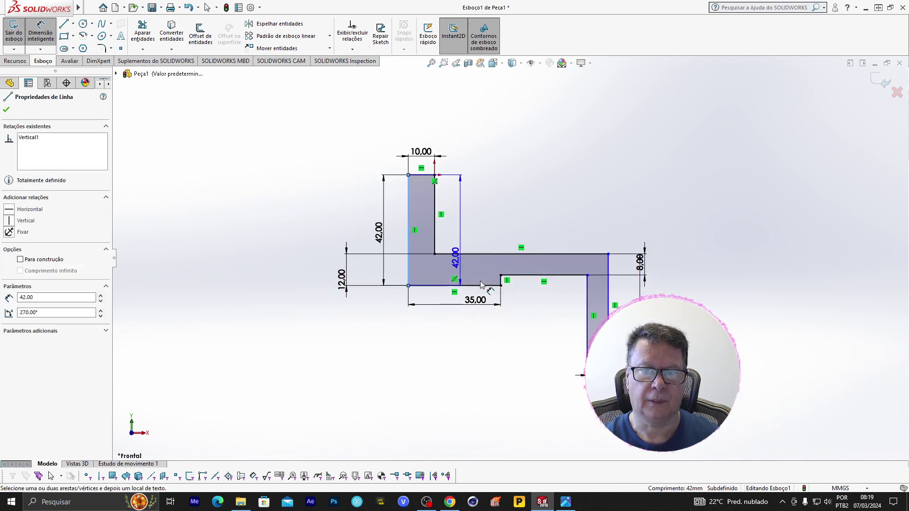
click(609, 295)
click(559, 417)
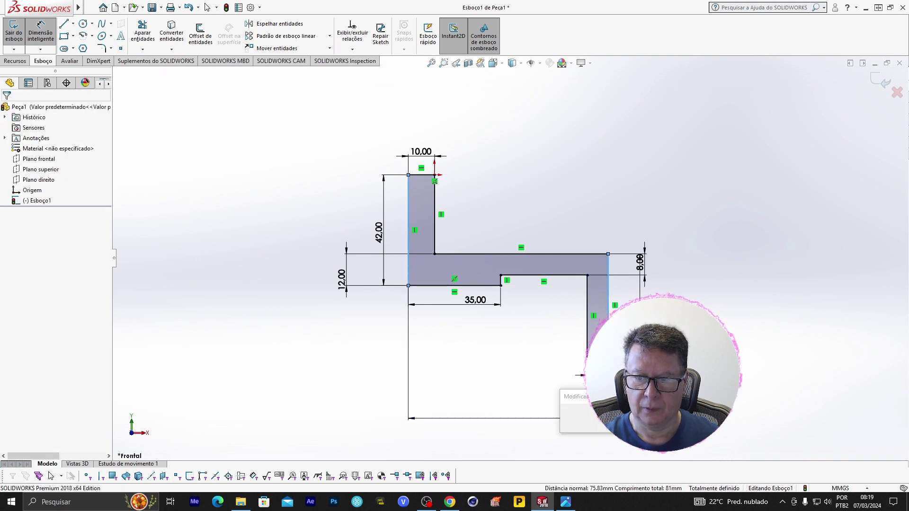
text(79)
key(Return)
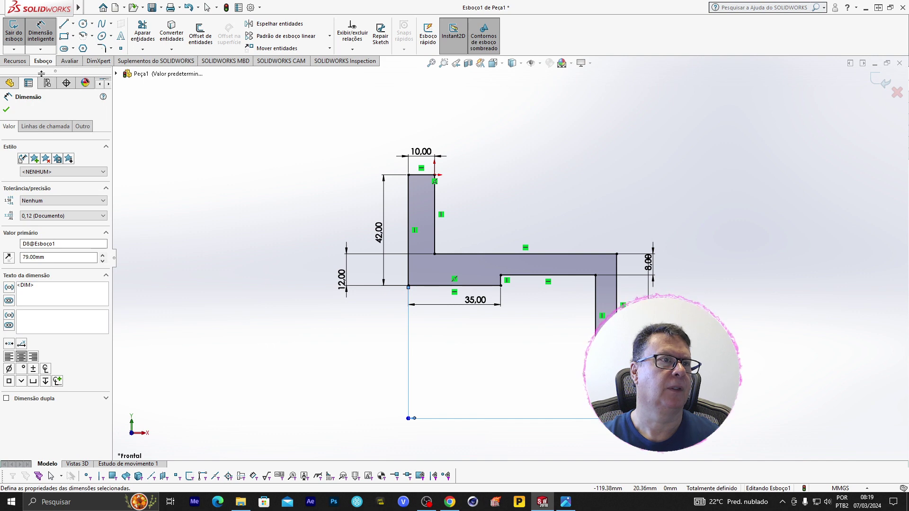
click(17, 34)
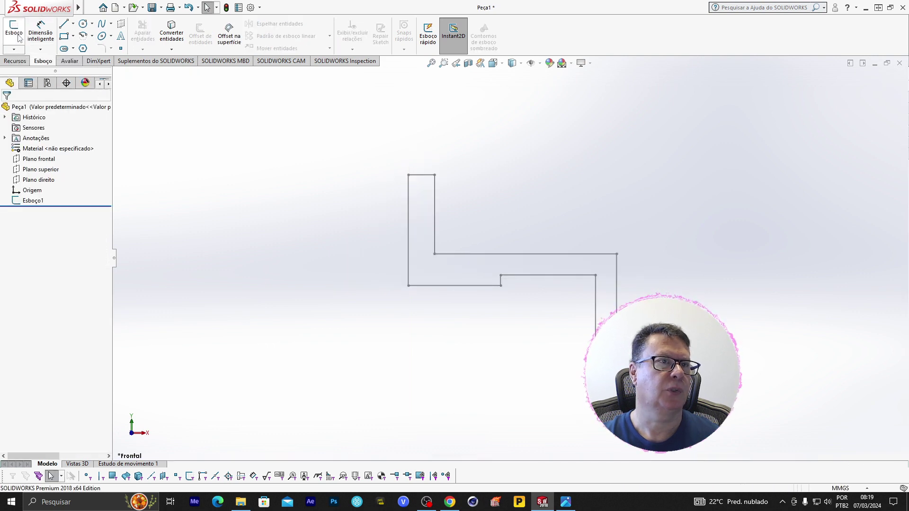
Extrude Esboço1 as a blind boss 42 mm deep.
click(15, 61)
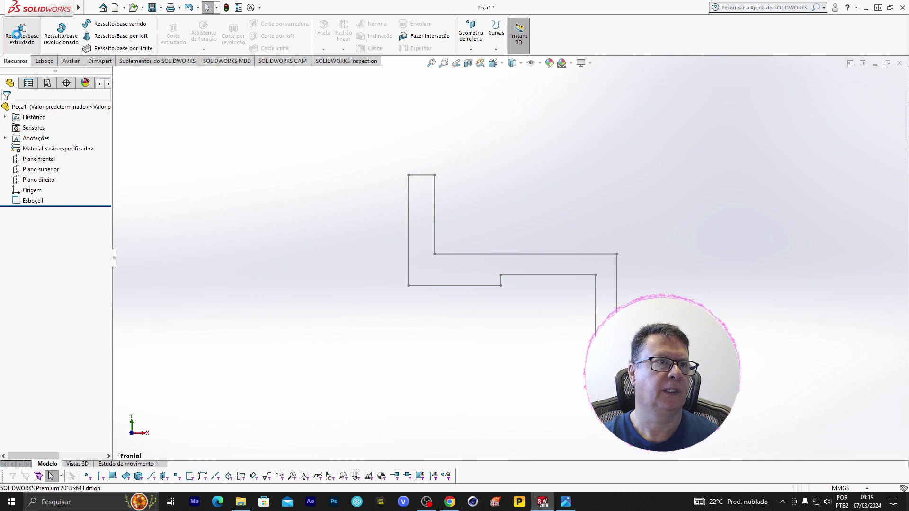
click(22, 34)
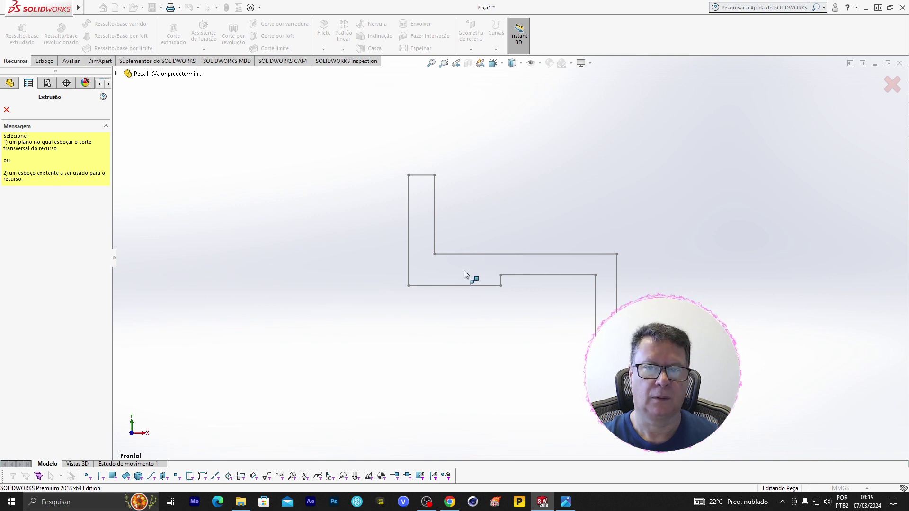
click(6, 110)
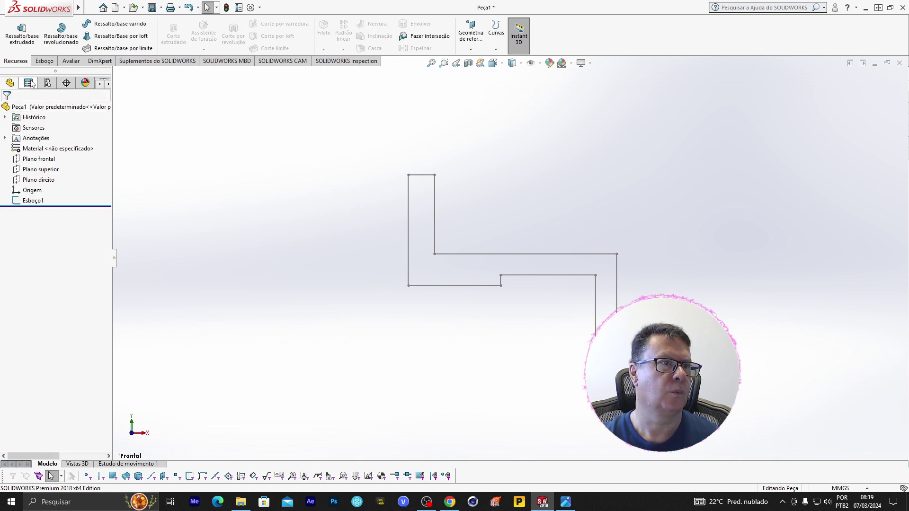
click(41, 201)
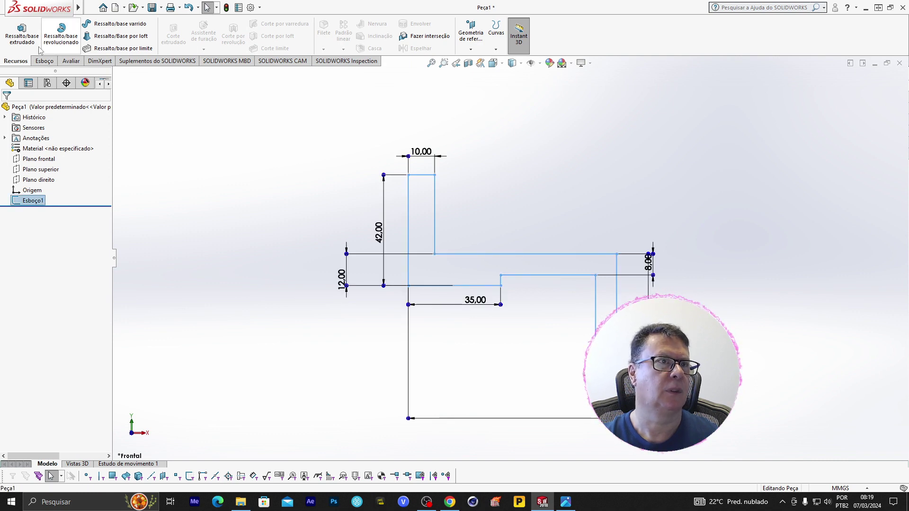
click(22, 34)
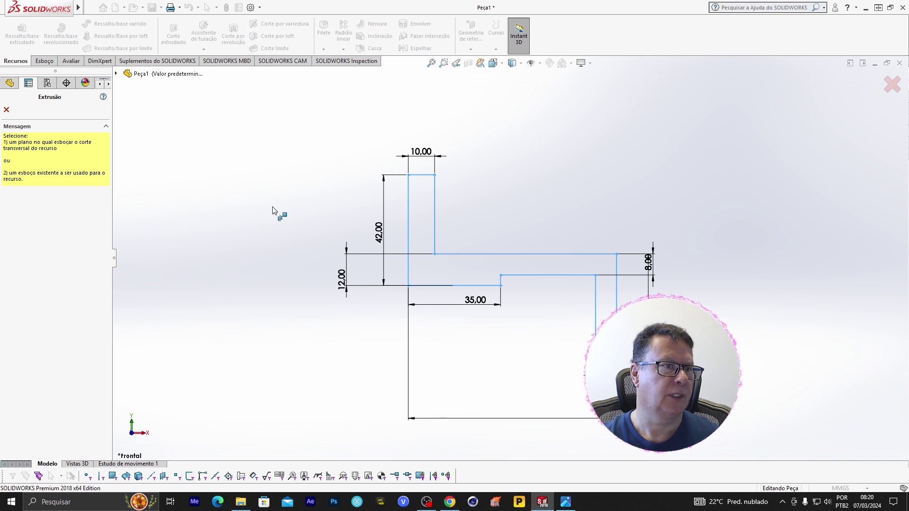
click(464, 255)
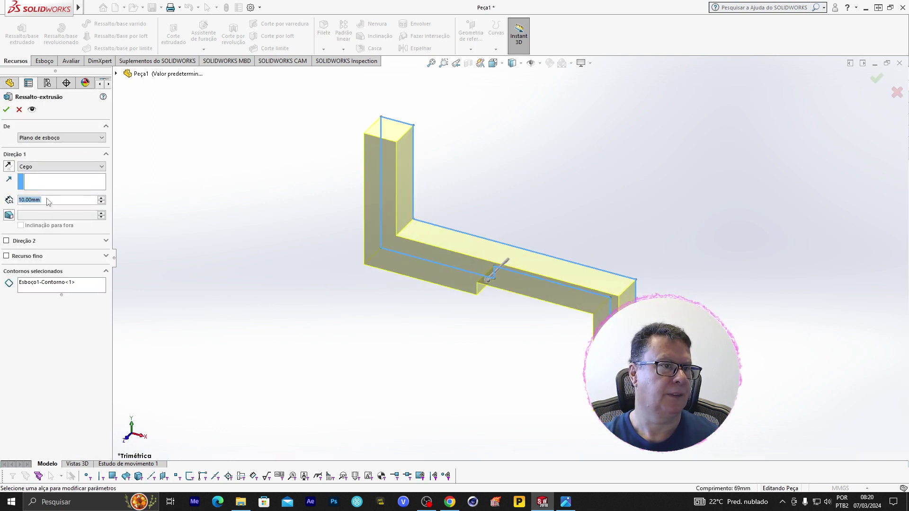
text(42)
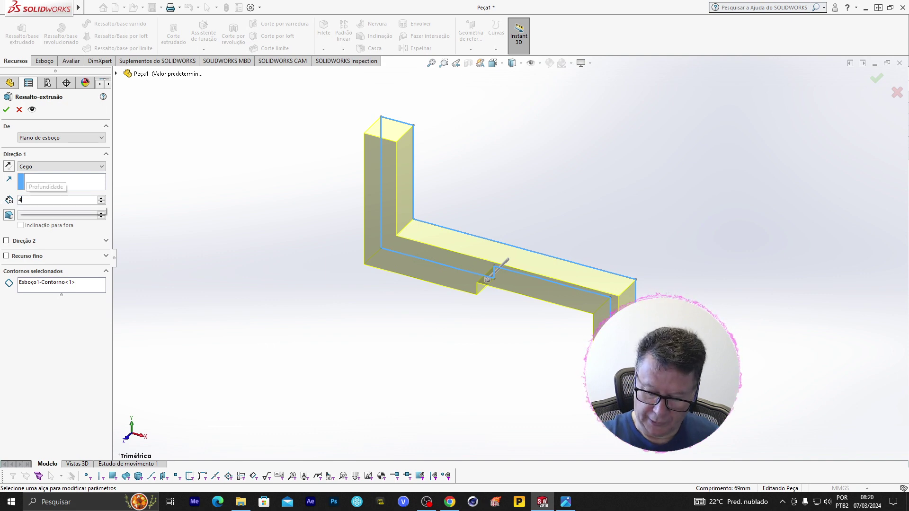
key(Return)
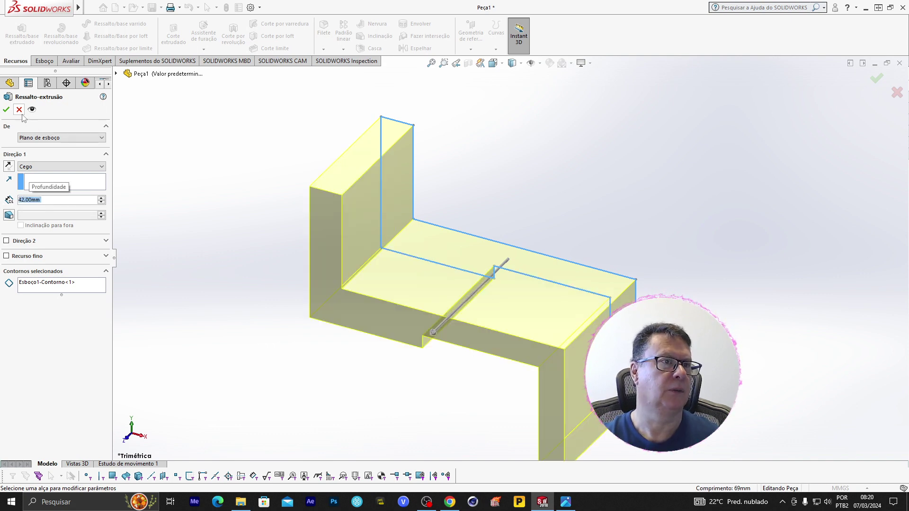
Finish the extrusion and view the bracket's right end face Normal To.
click(6, 111)
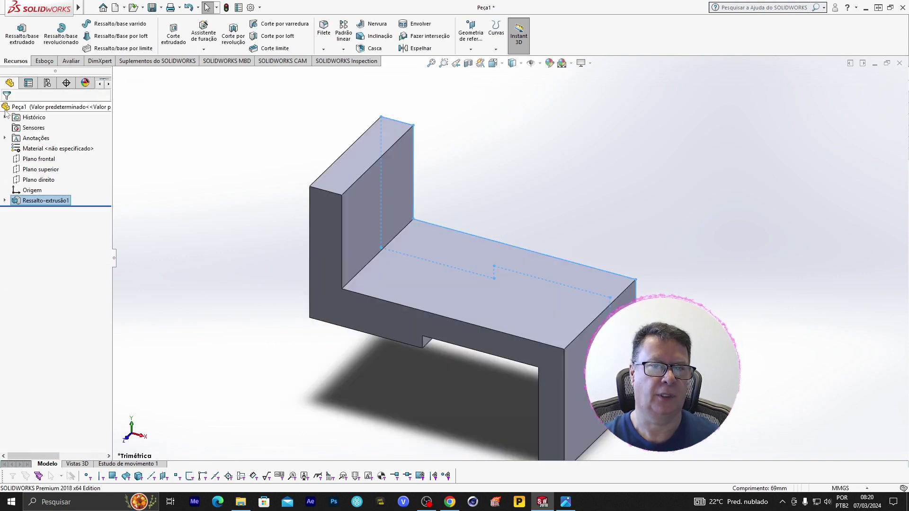
click(214, 286)
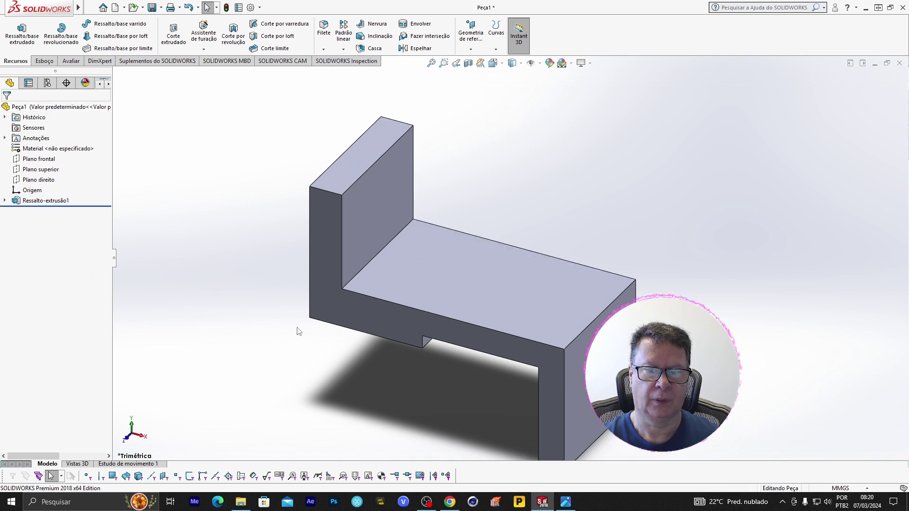
key(f)
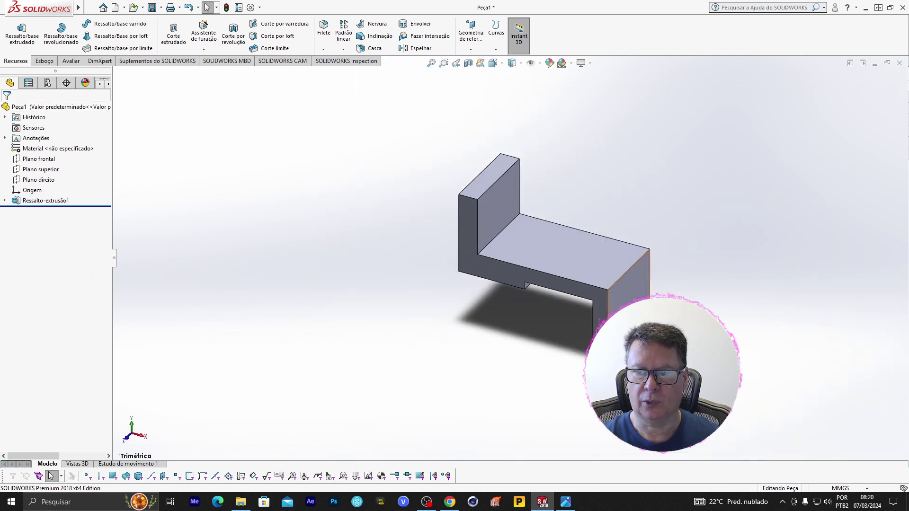
click(637, 272)
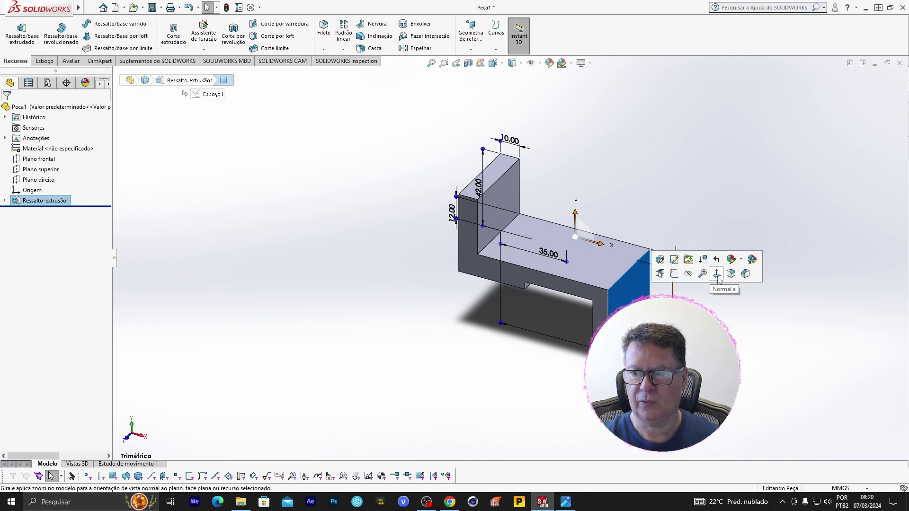
click(718, 274)
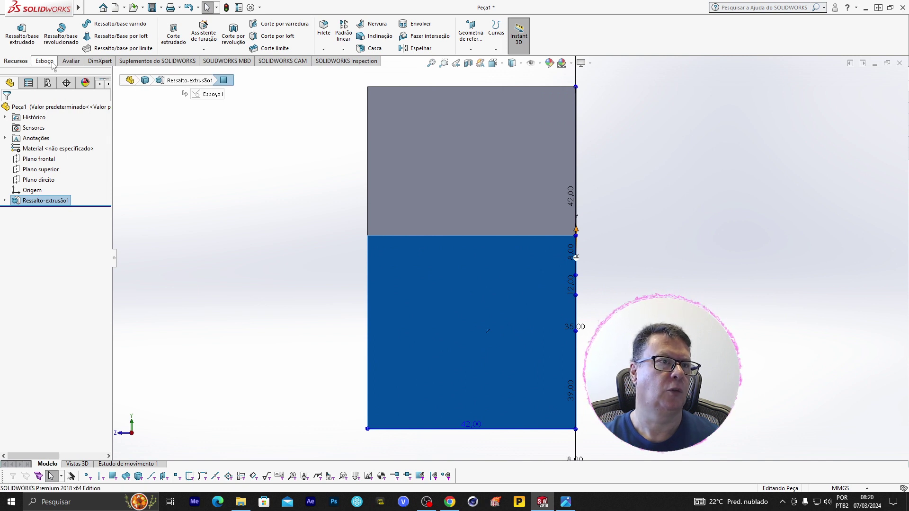
Sketch a horizontal line across the end face.
click(44, 61)
click(63, 24)
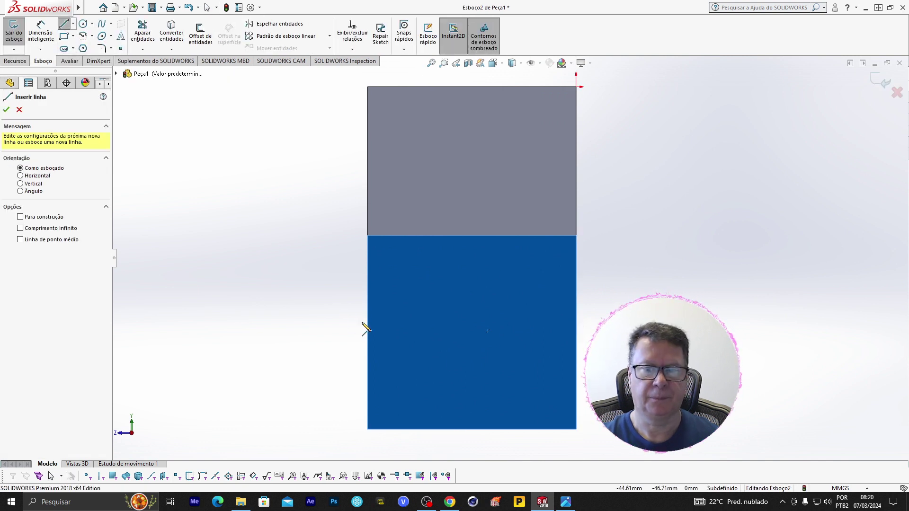
click(576, 344)
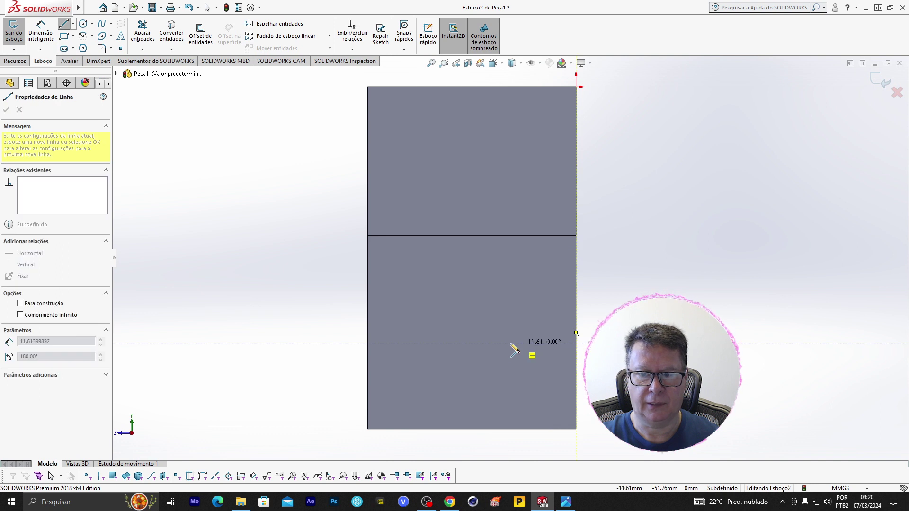
click(369, 344)
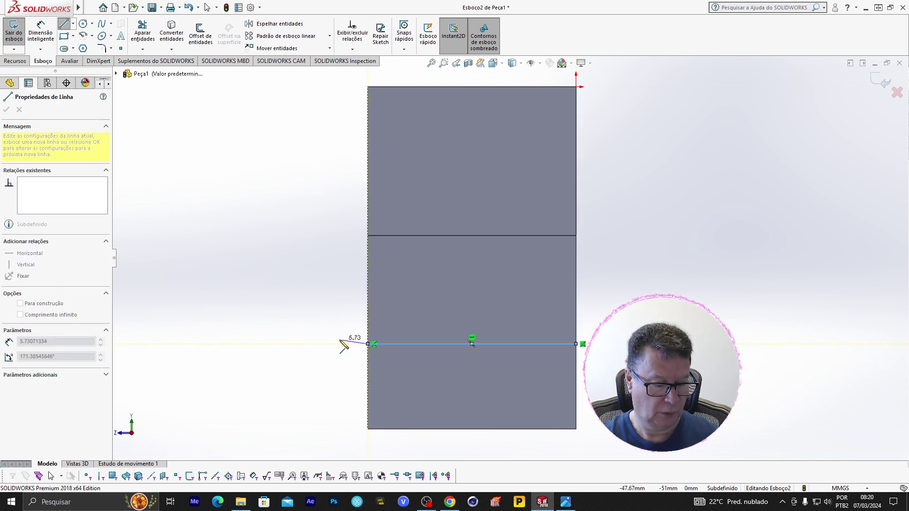
key(Escape)
key(Escape)
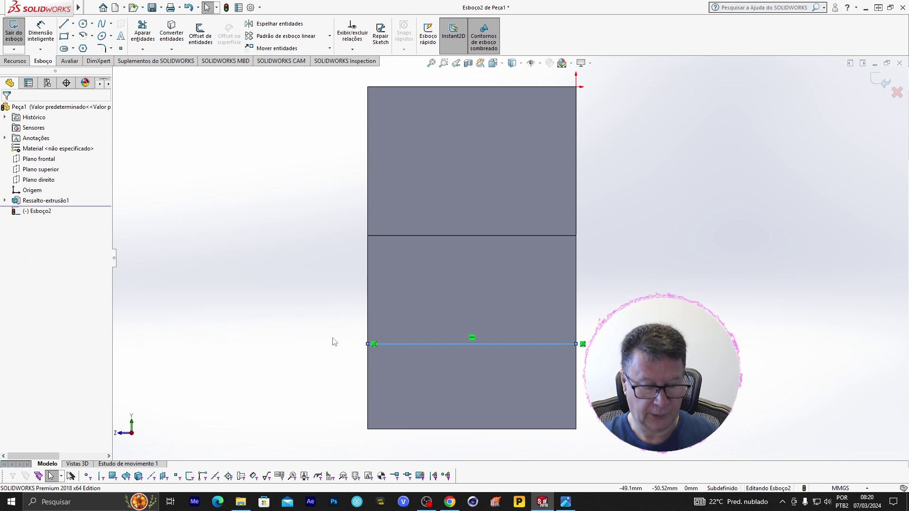
Dimension the line 25 mm from the middle edge.
click(41, 30)
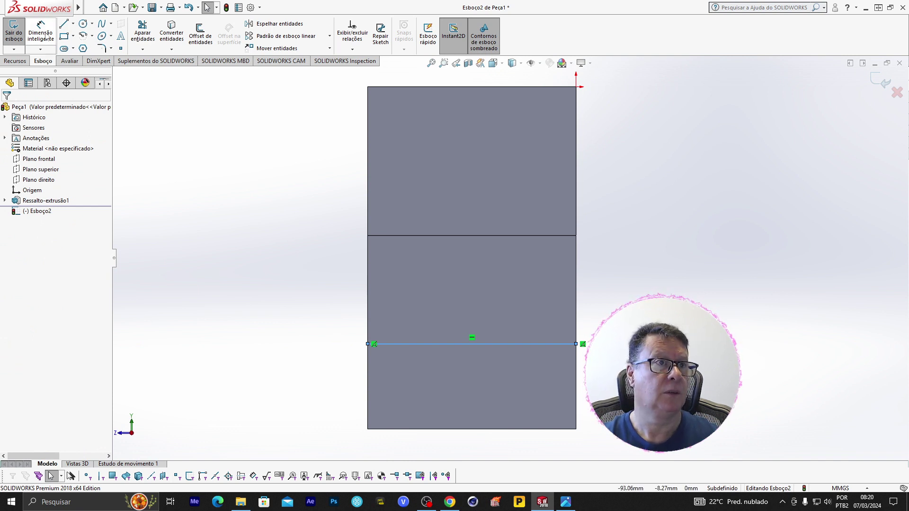
click(554, 236)
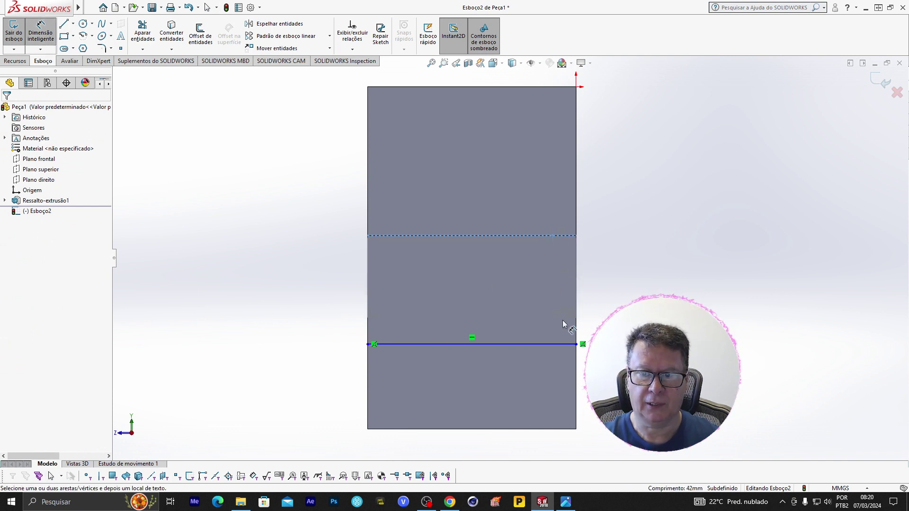
click(563, 346)
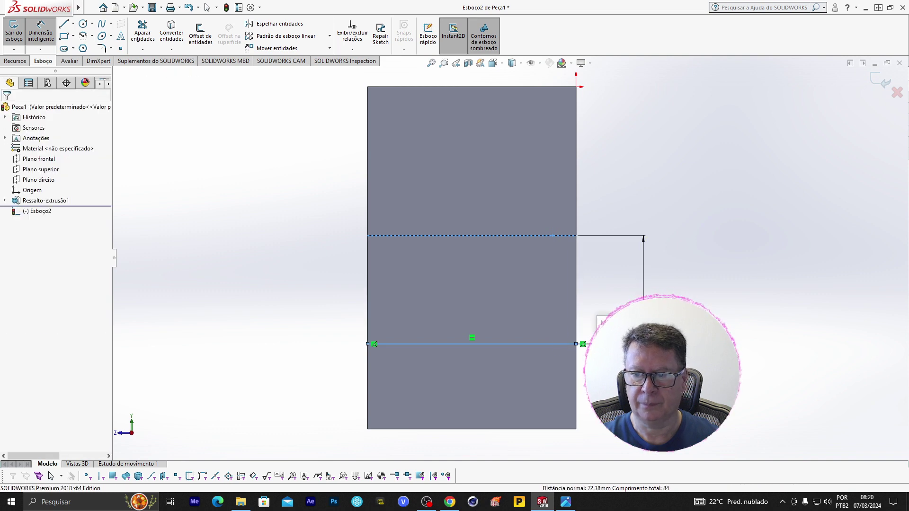
click(643, 289)
text(25)
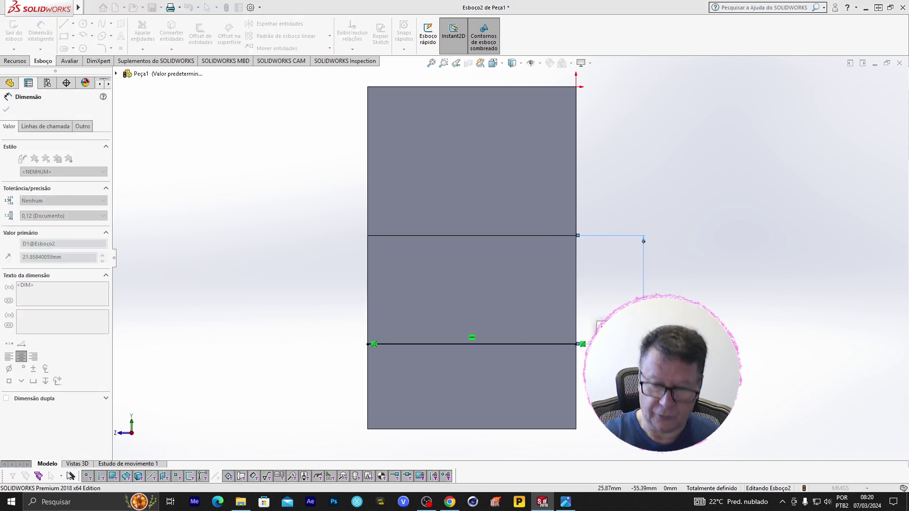
key(Return)
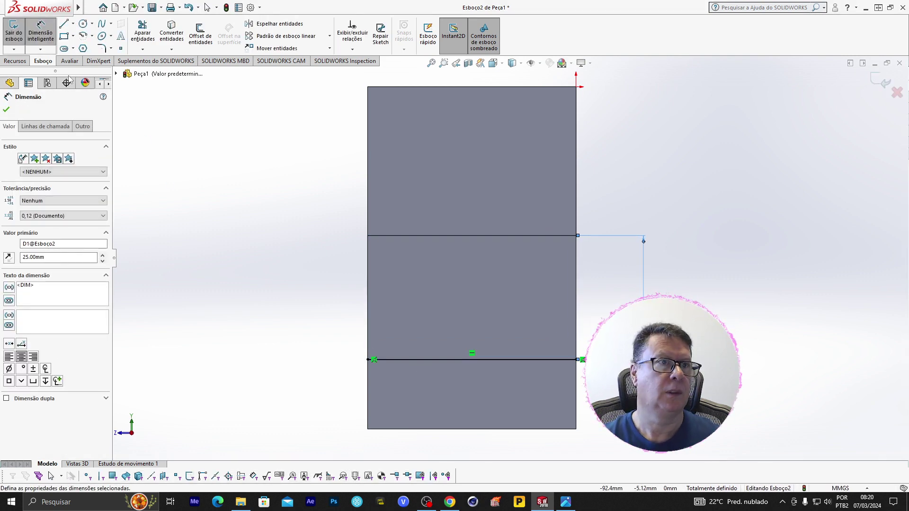
click(73, 50)
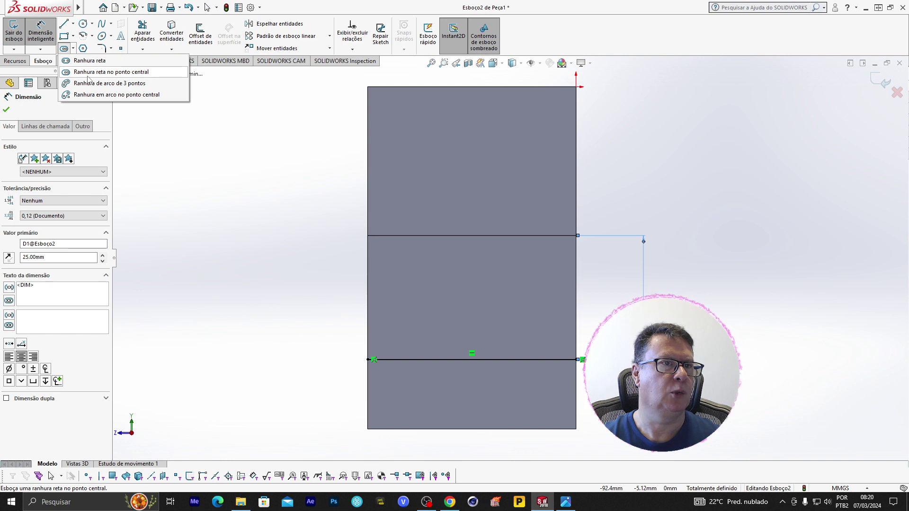
Draw a centrepoint straight slot centred on the line's midpoint.
click(159, 72)
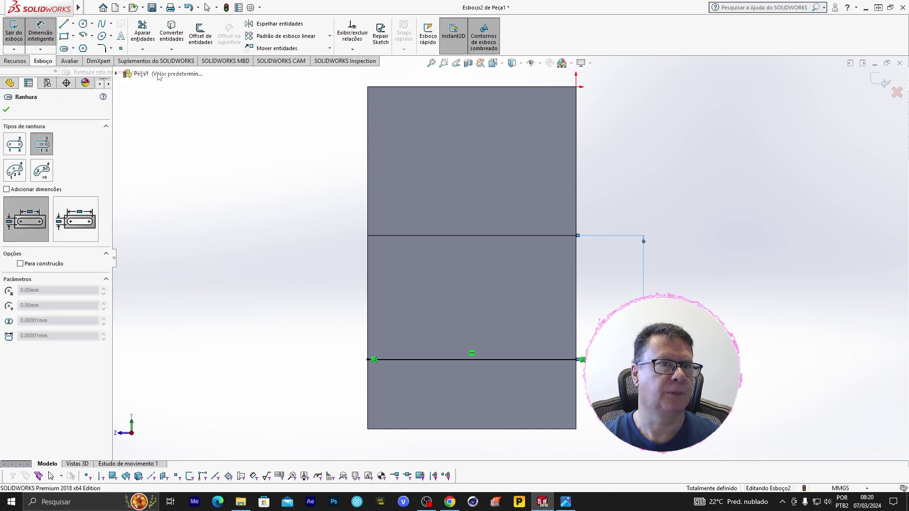
click(472, 360)
click(521, 360)
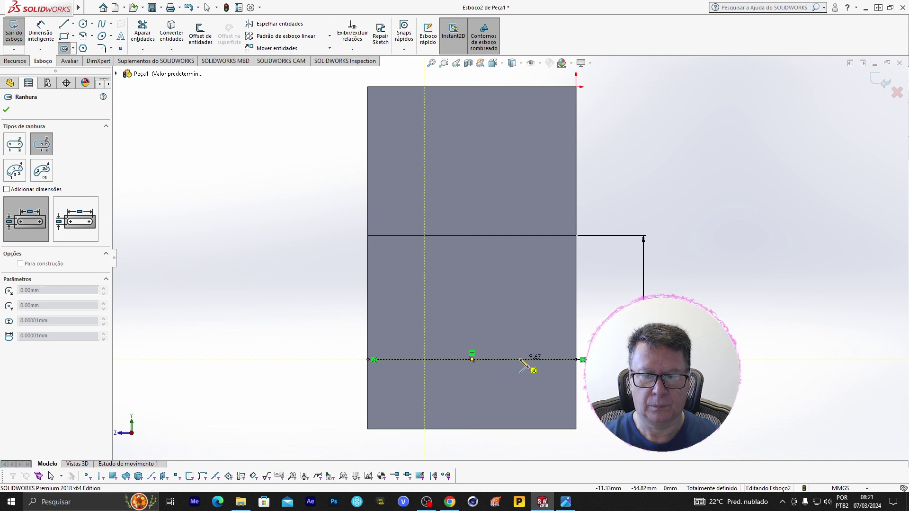
click(528, 342)
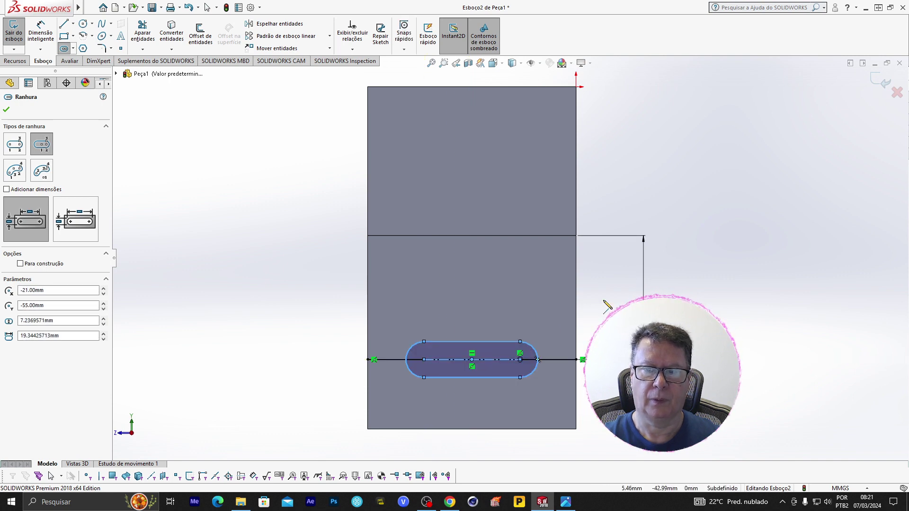
Dimension the slot 18 mm long and 10 mm wide.
click(41, 33)
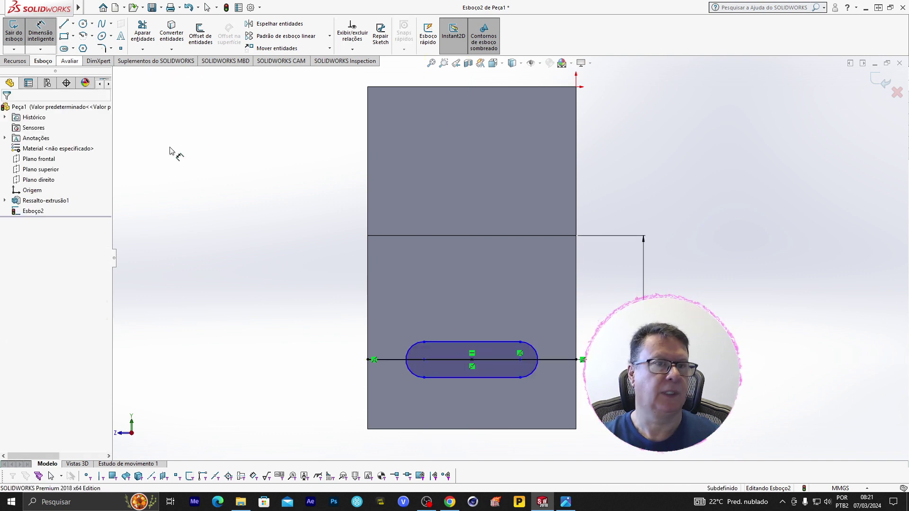
click(496, 342)
click(493, 310)
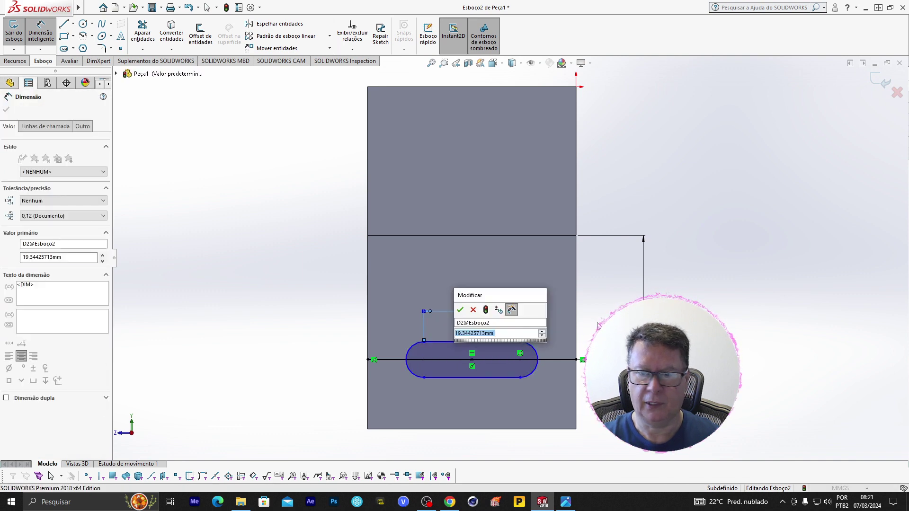
text(18)
key(Return)
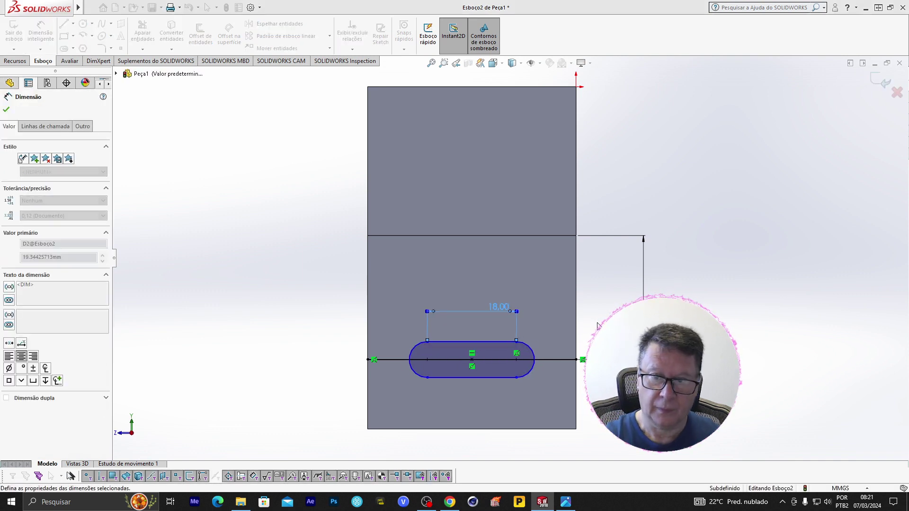
click(455, 342)
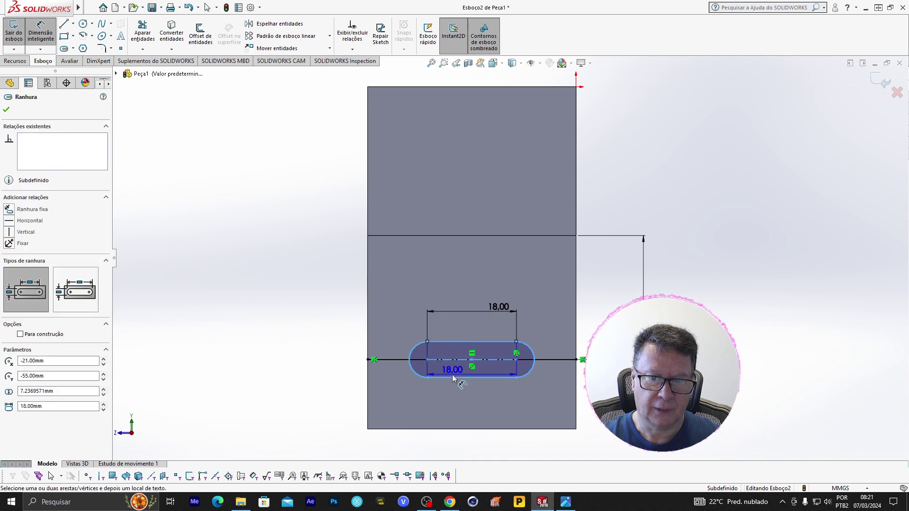
click(452, 377)
click(331, 383)
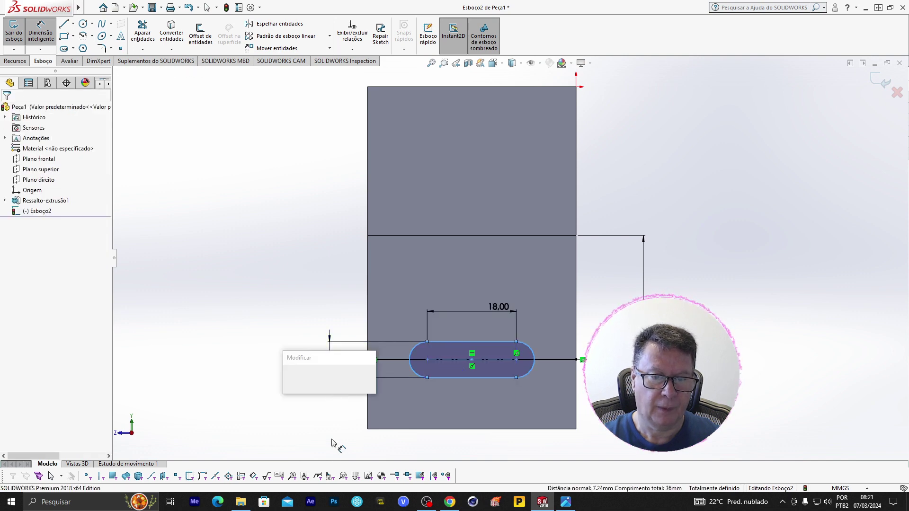
text(10)
key(Return)
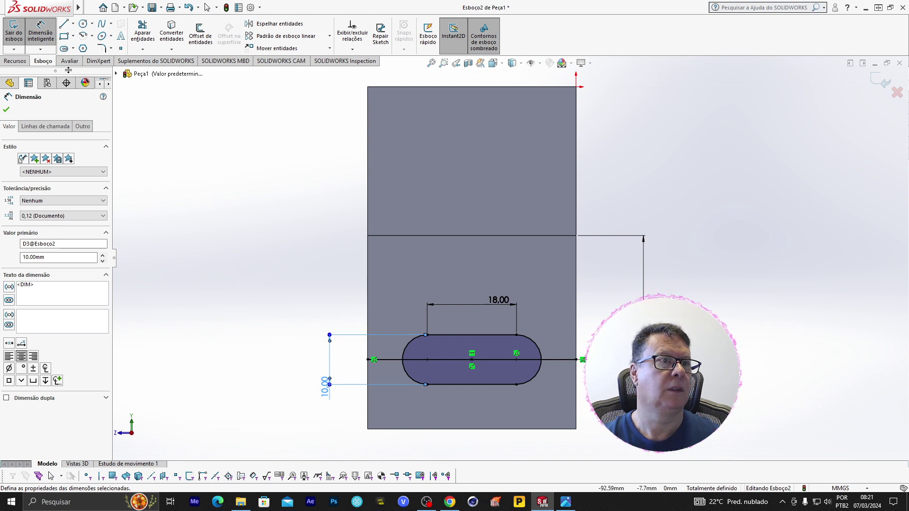
Cut both slot regions 42 mm deep with an extruded cut, then show the isometric view.
click(15, 64)
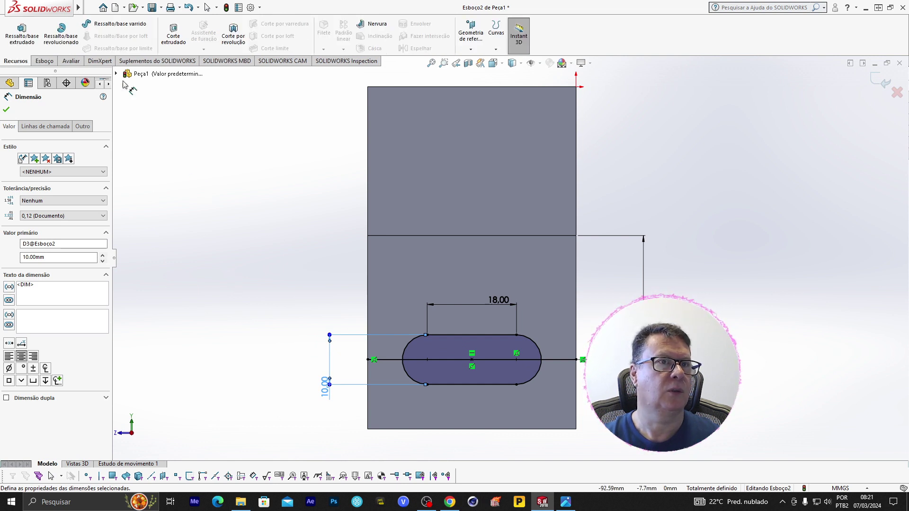
click(180, 39)
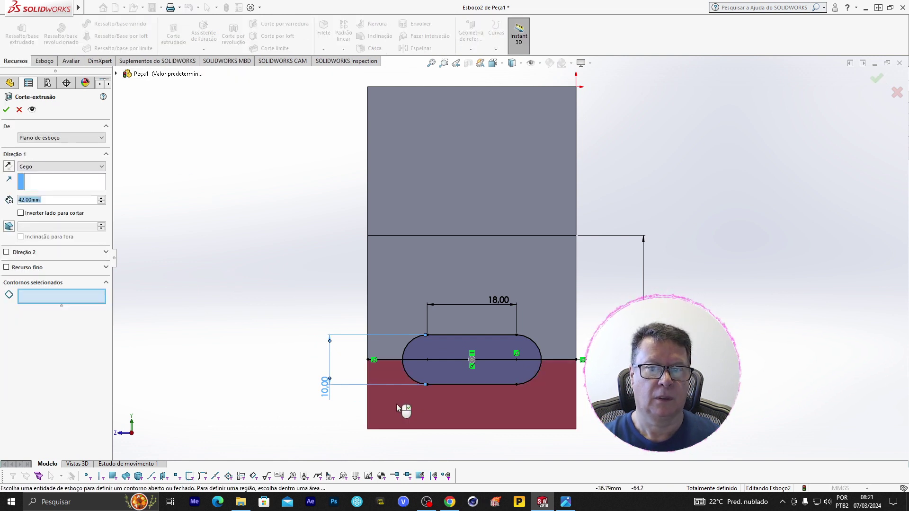
click(431, 369)
click(443, 358)
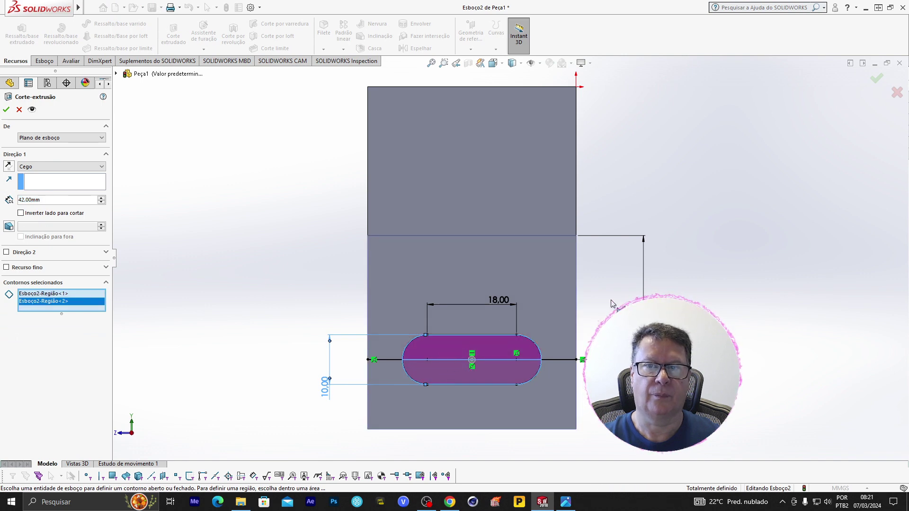
middle_drag(736, 348, 744, 329)
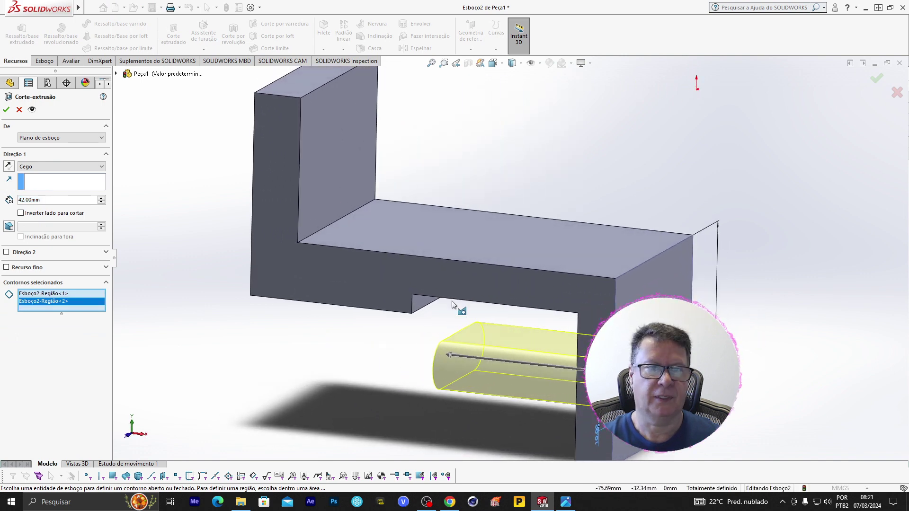
click(7, 110)
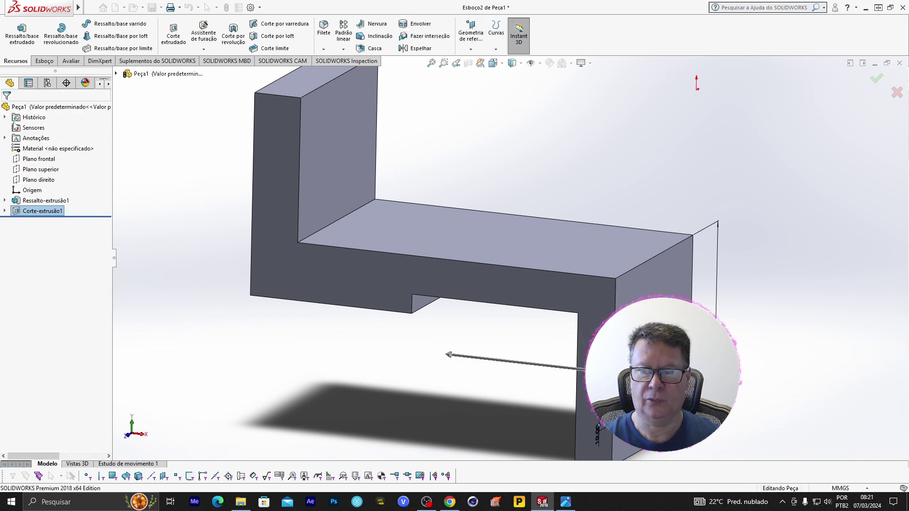
middle_drag(767, 296, 700, 303)
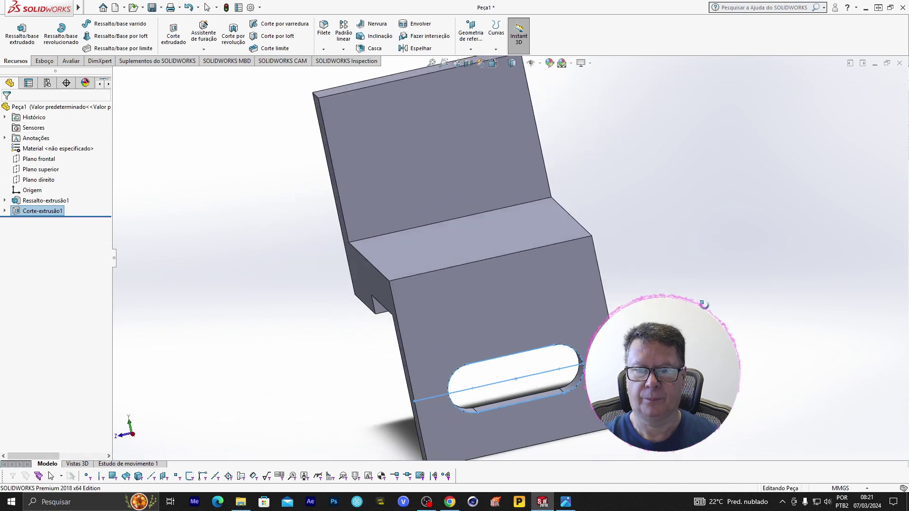
scroll(698, 296, down, 5)
key(f)
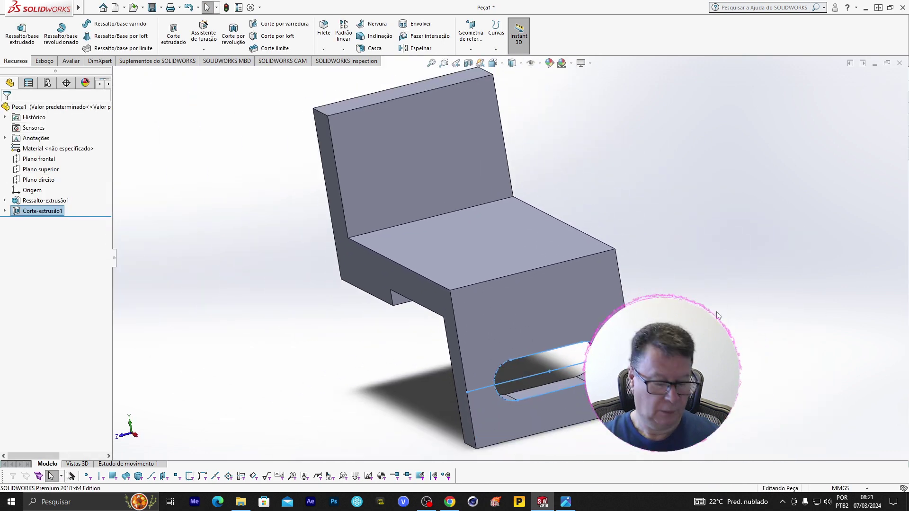
key(ctrl+7)
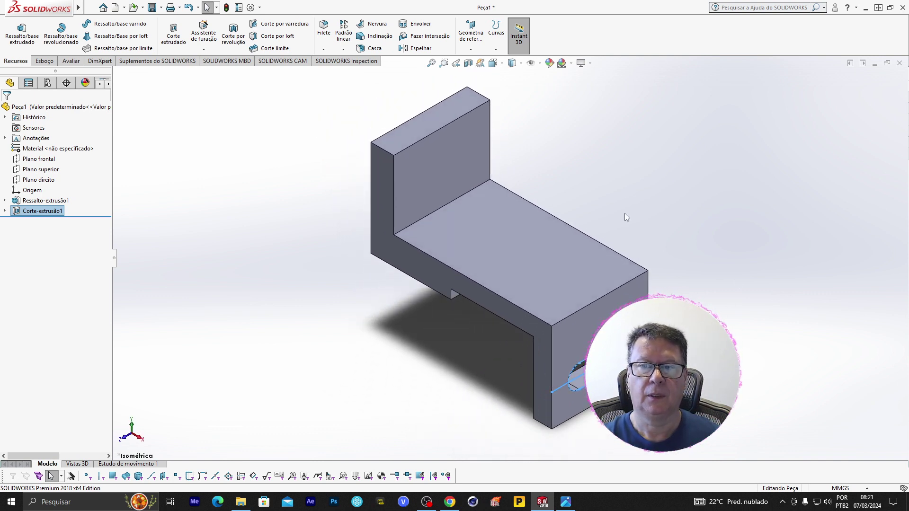
On the base's top face, sketch a line across the face and a corner rectangle enclosing it edge to edge.
click(546, 258)
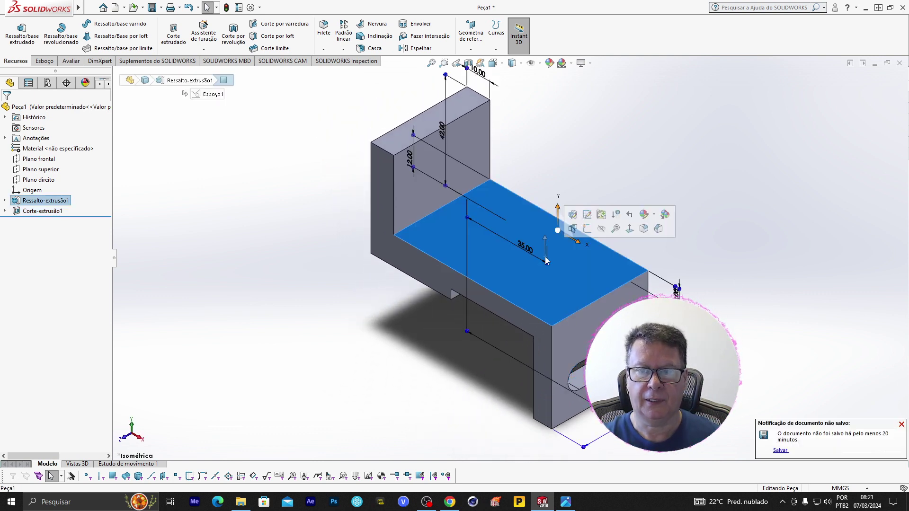
click(630, 230)
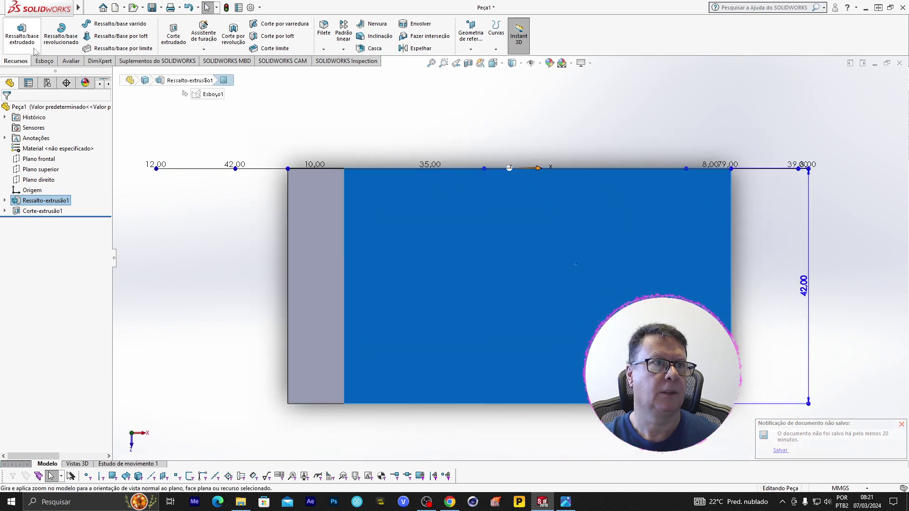
click(45, 61)
click(65, 26)
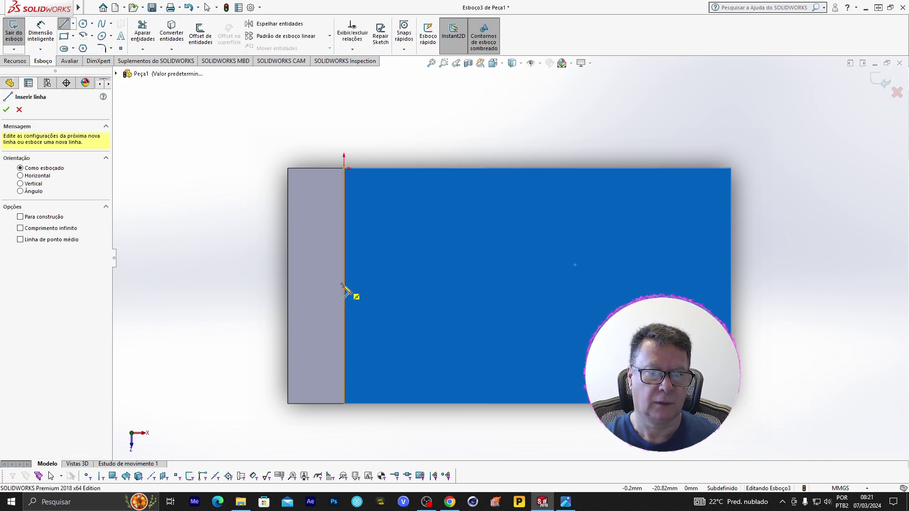
click(344, 286)
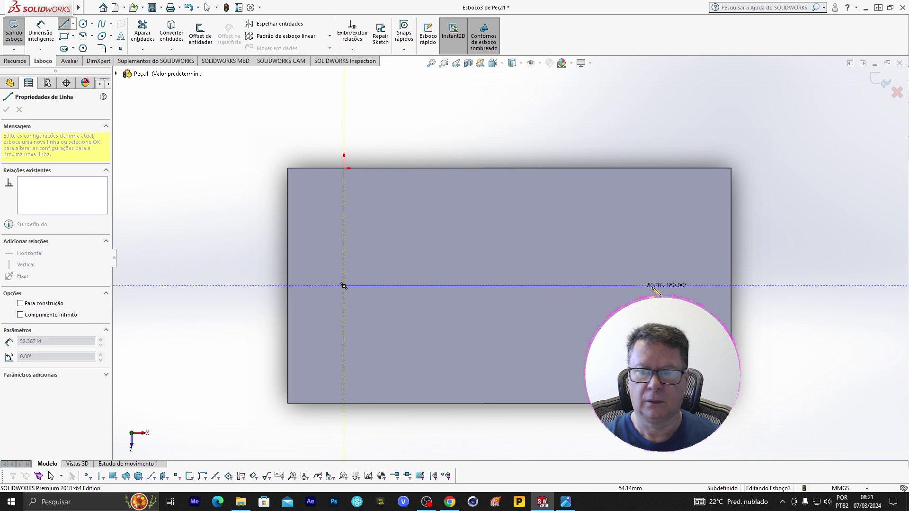
click(731, 286)
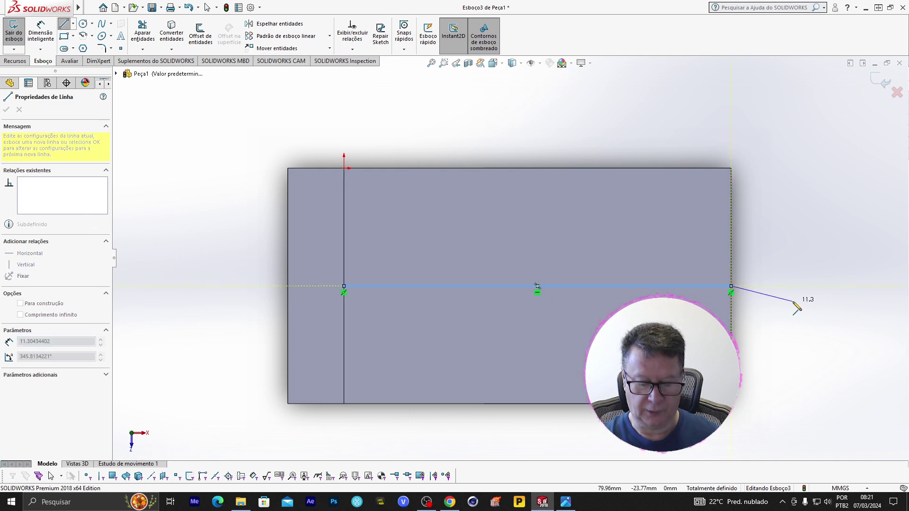
key(Escape)
key(Escape)
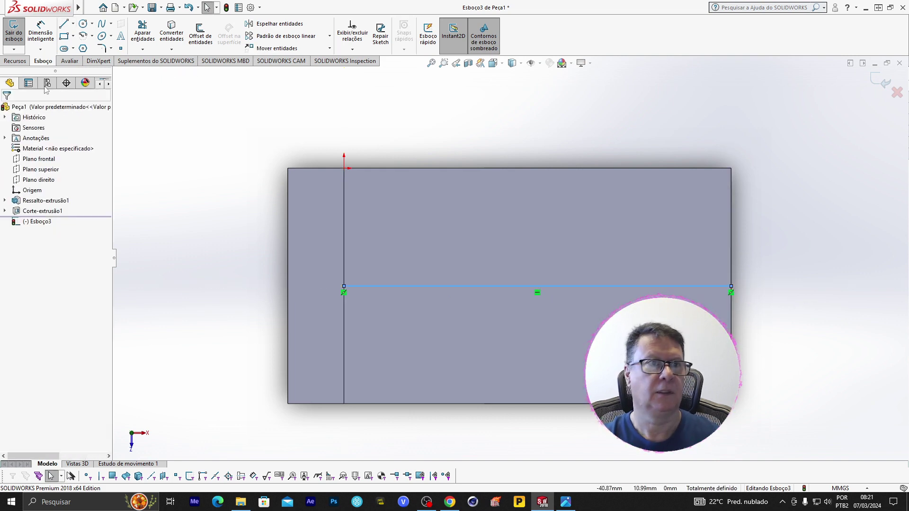
click(65, 38)
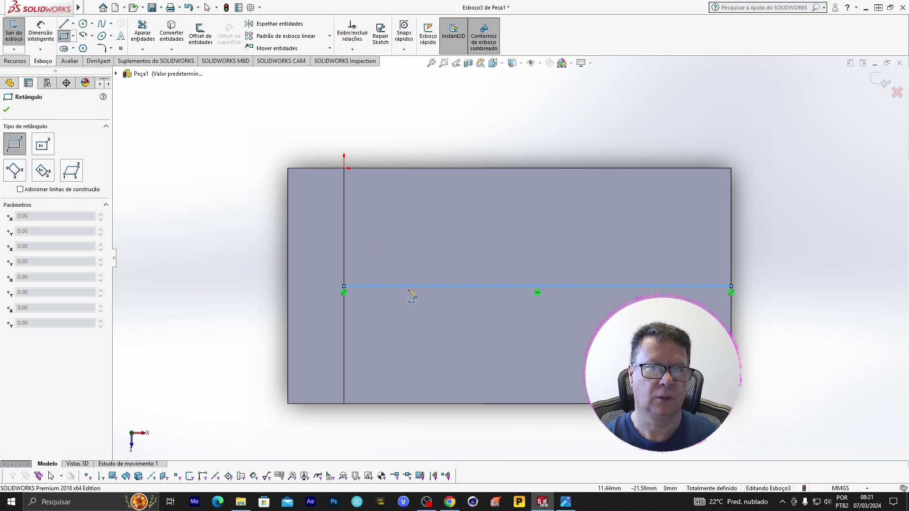
click(344, 265)
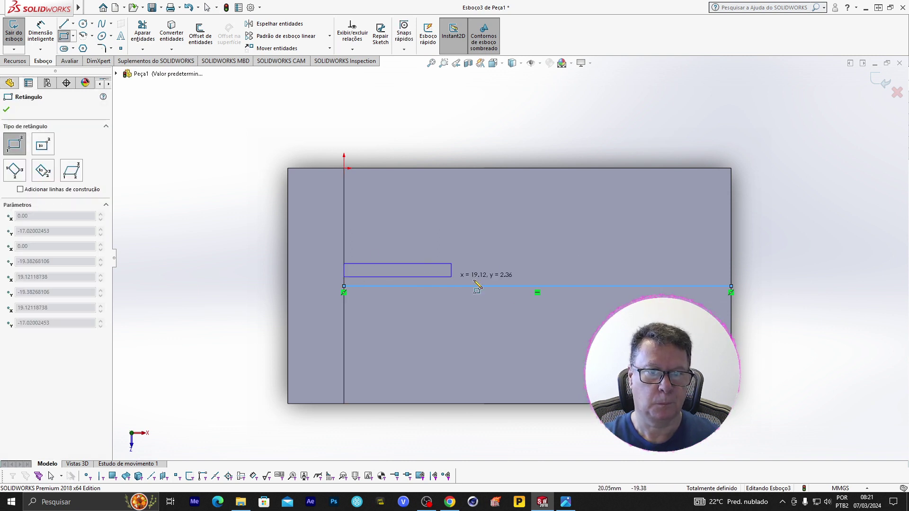
click(731, 311)
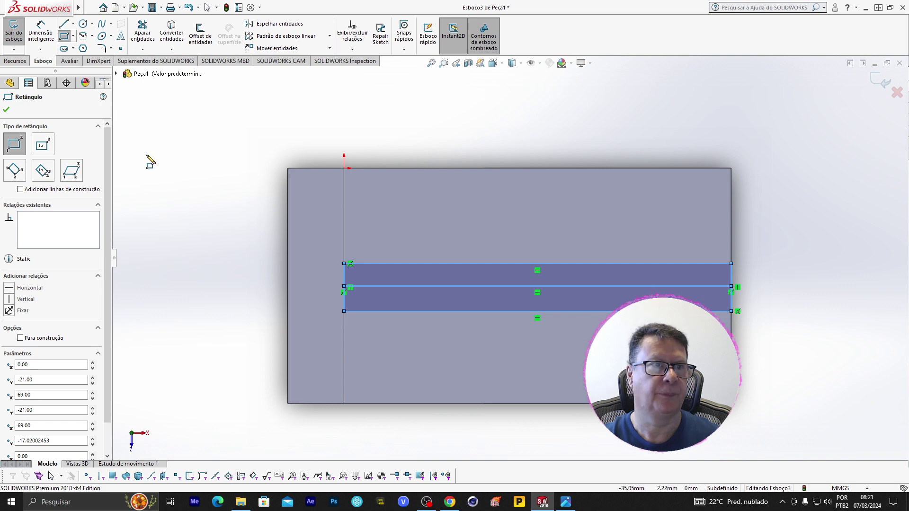
Dimension the upper and lower gaps from the middle line to 4 mm each, then view isometric.
click(41, 31)
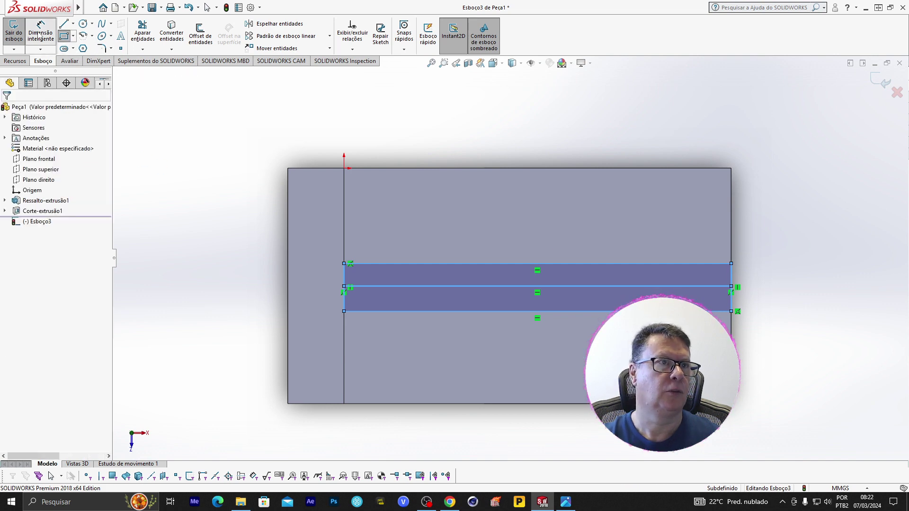
click(537, 287)
click(495, 264)
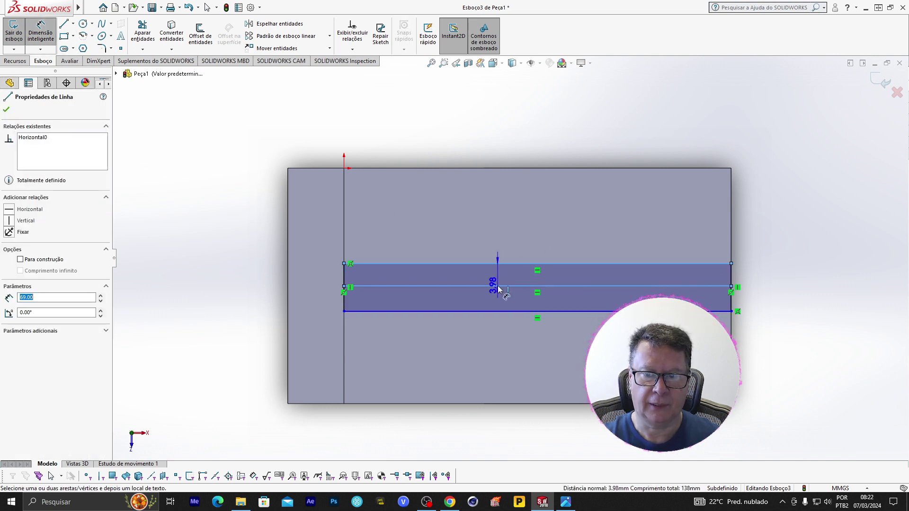
click(771, 285)
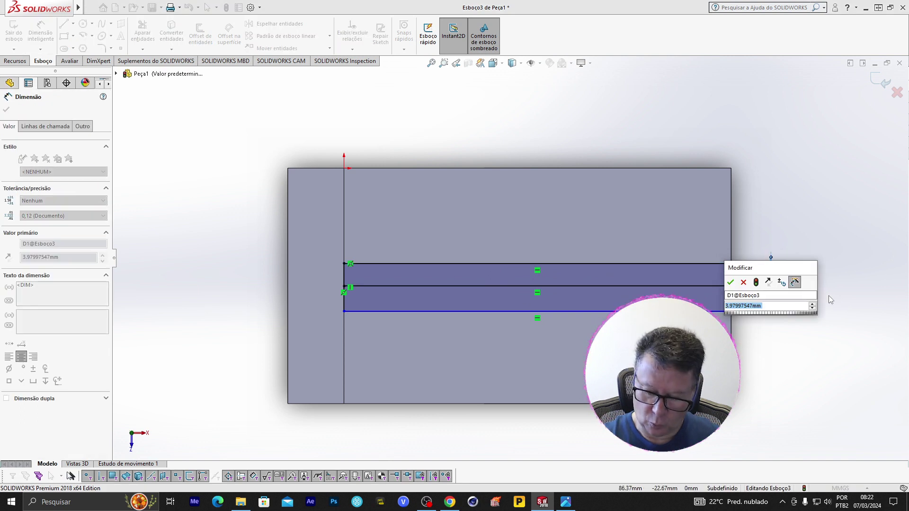
text(4)
key(Return)
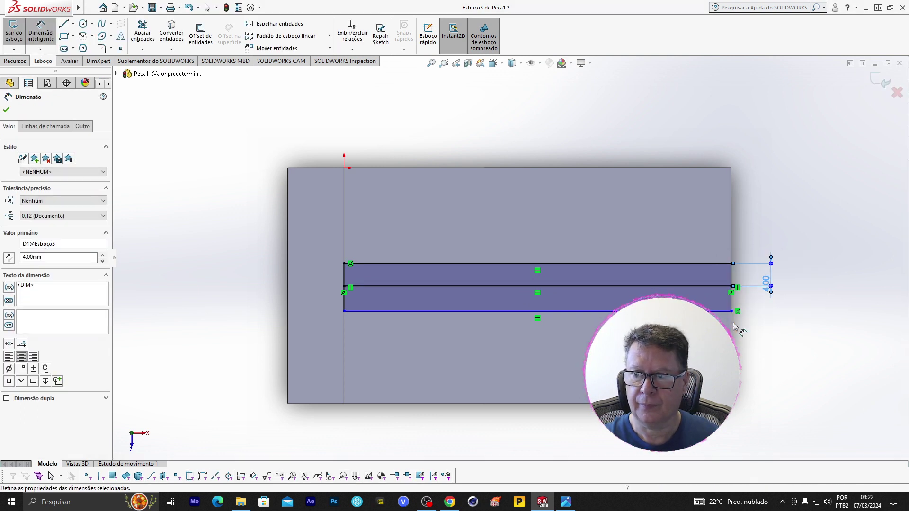
click(713, 287)
click(716, 312)
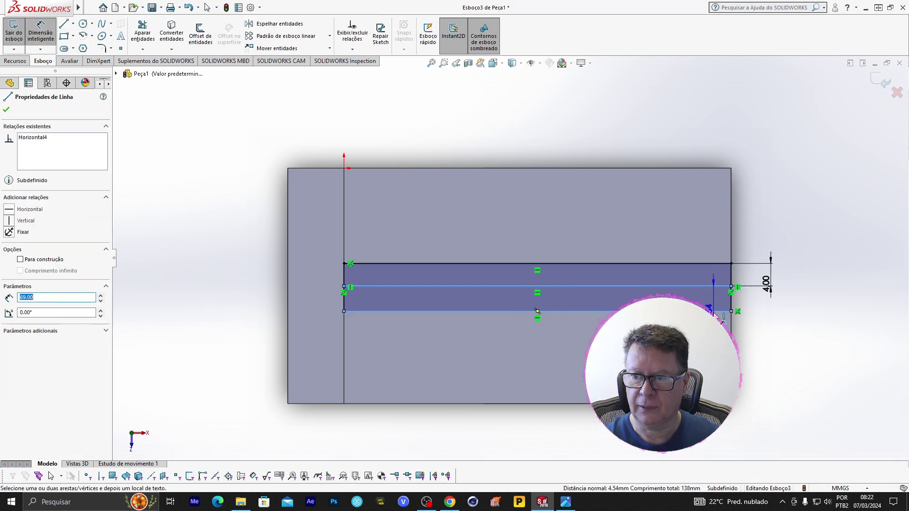
click(769, 315)
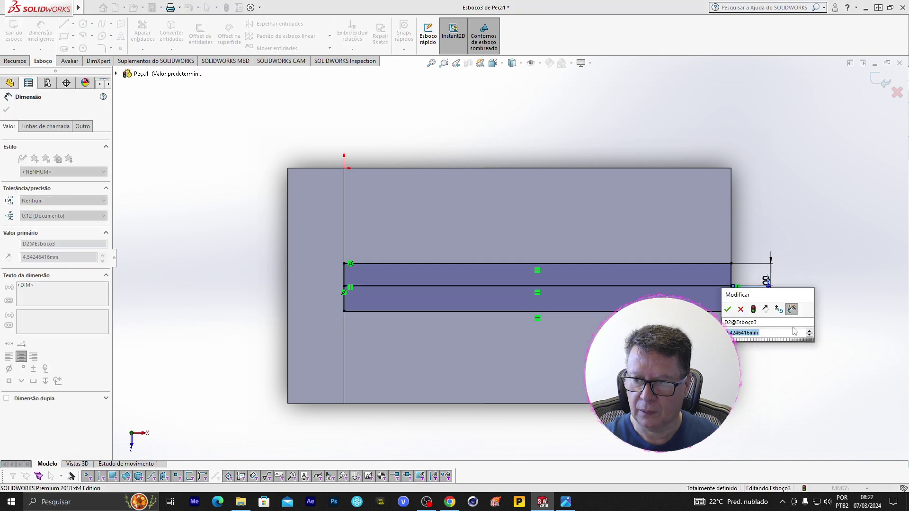
text(4)
key(Return)
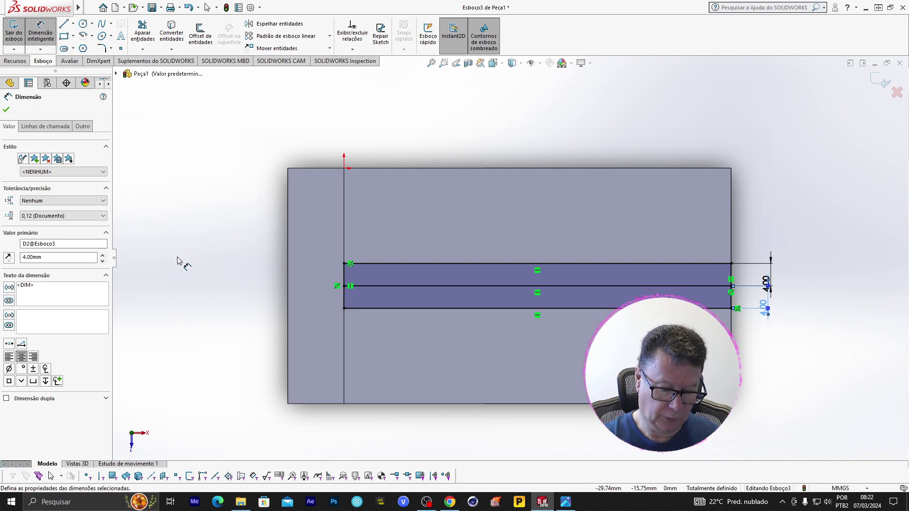
key(ctrl+7)
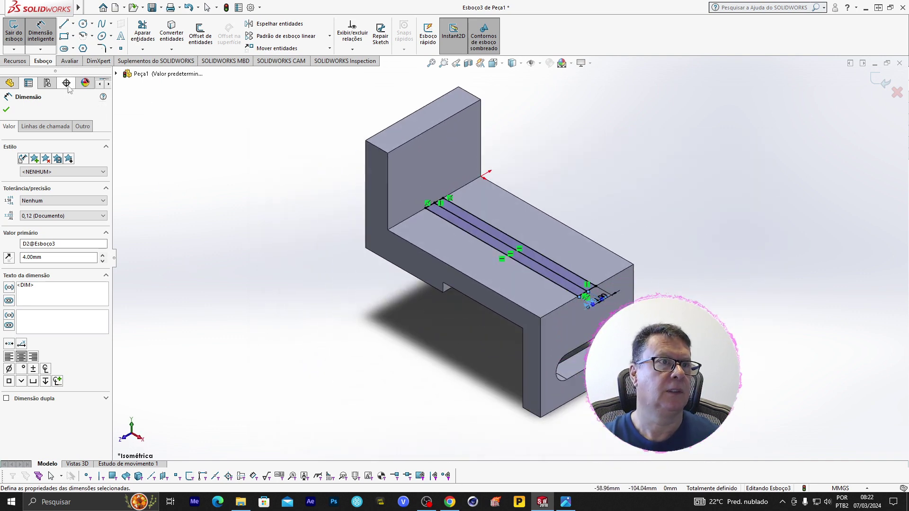
Extrude both Esboço3 strip regions 30 mm upward as the raised wall Ressalto-extrusão2.
click(15, 62)
click(22, 33)
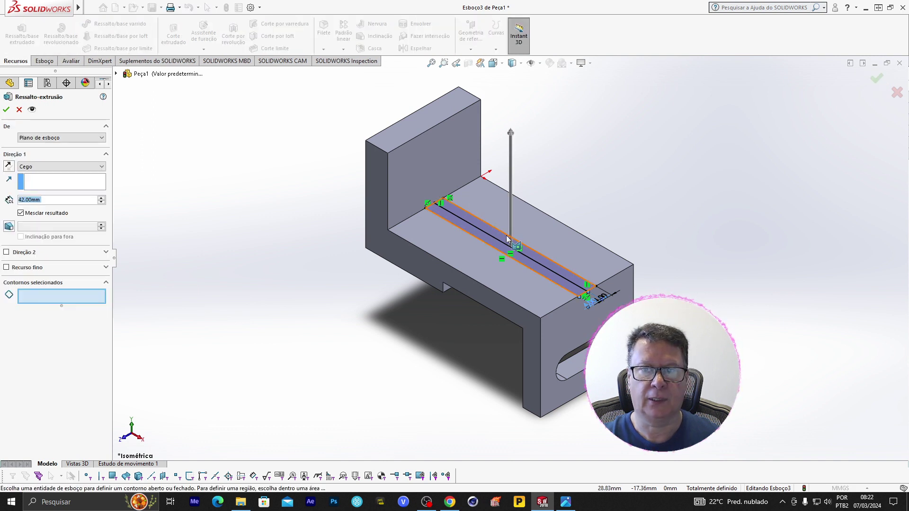
click(466, 228)
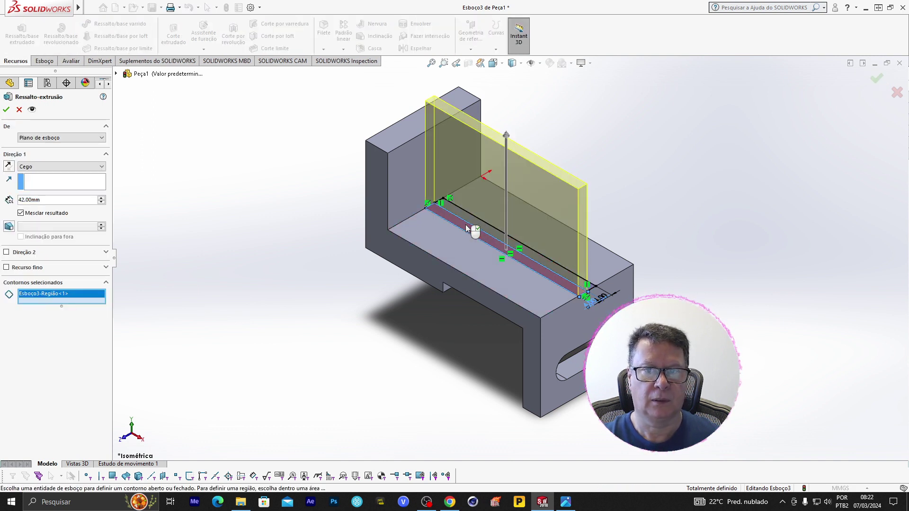
middle_drag(648, 289, 475, 224)
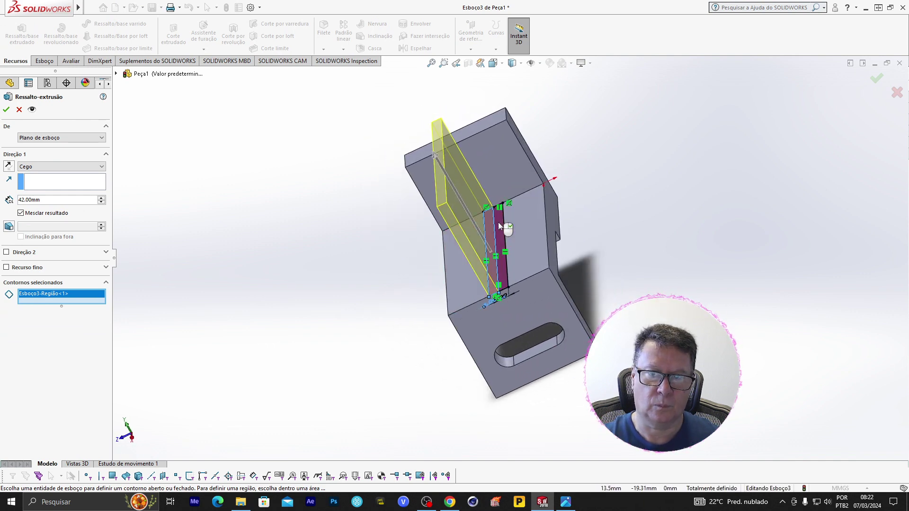
click(500, 228)
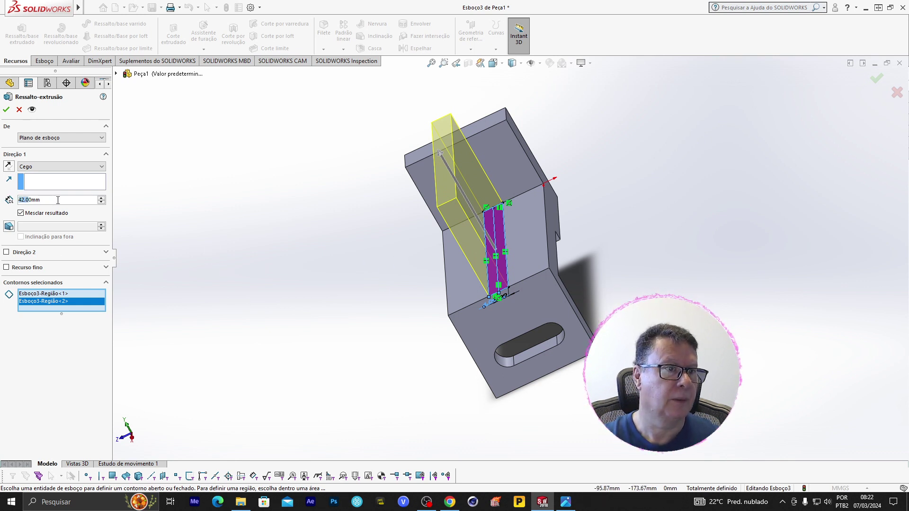
text(30)
key(Return)
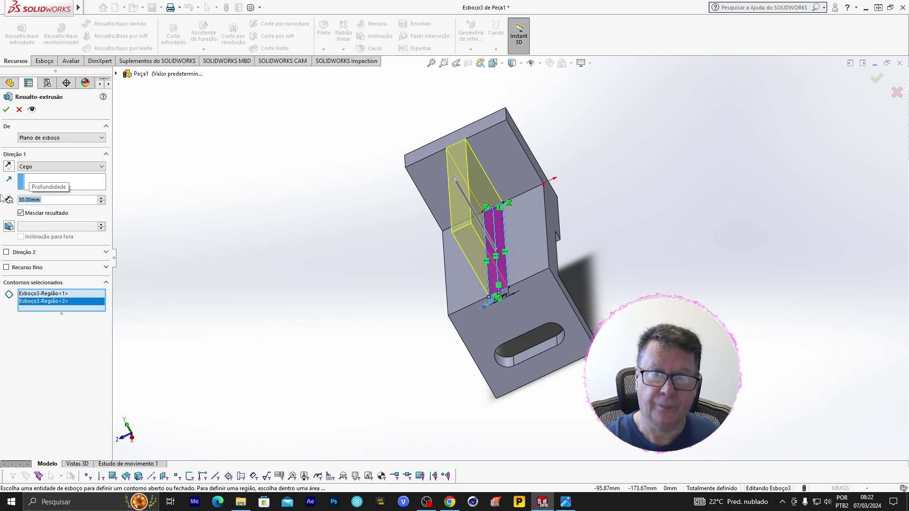
middle_drag(220, 283, 312, 296)
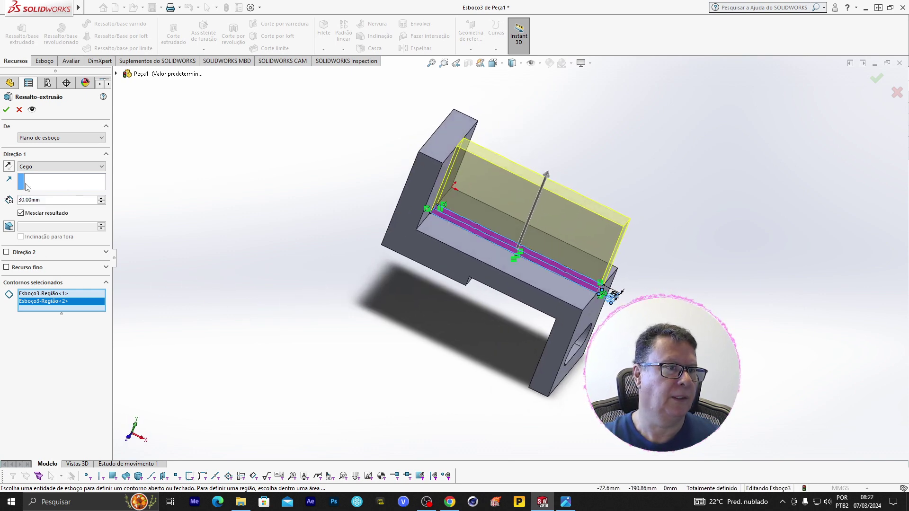
right_click(269, 318)
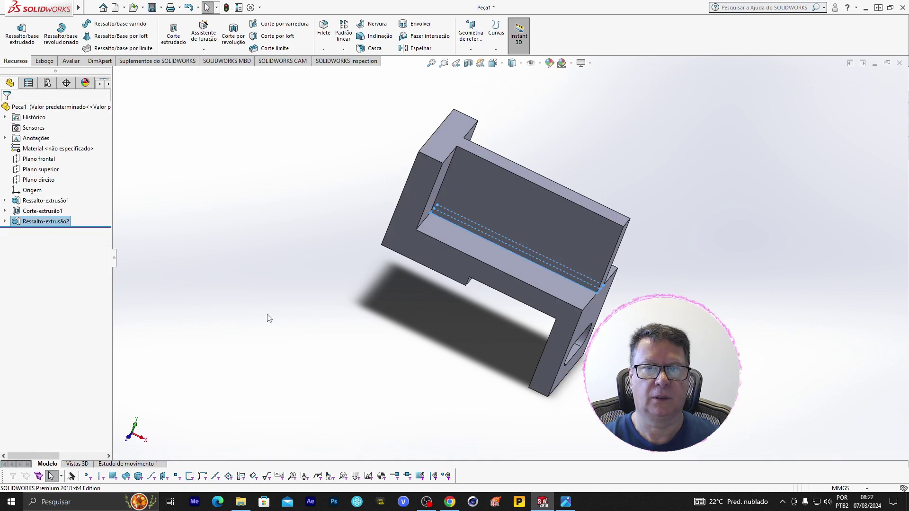
Start a new line sketch on the new wall's inner face, viewed head-on.
scroll(445, 388, down, 3)
scroll(416, 363, down, 1)
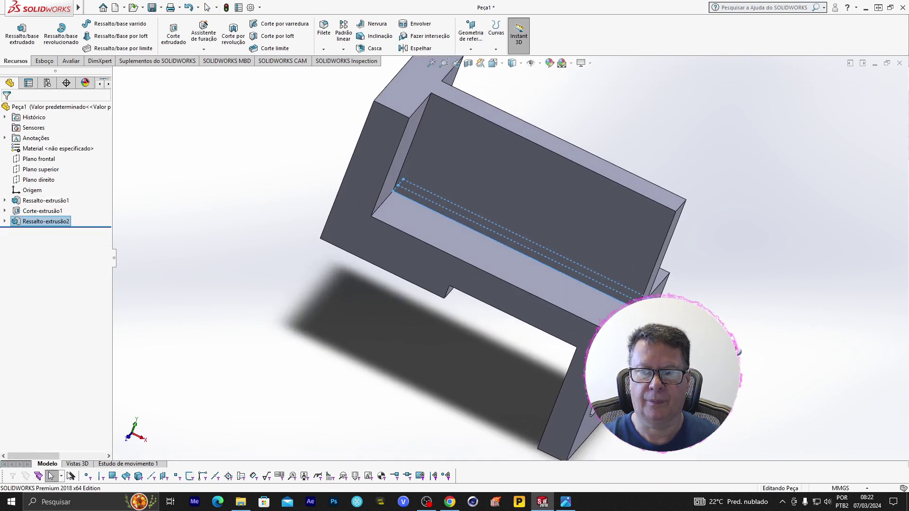
key(ctrl+7)
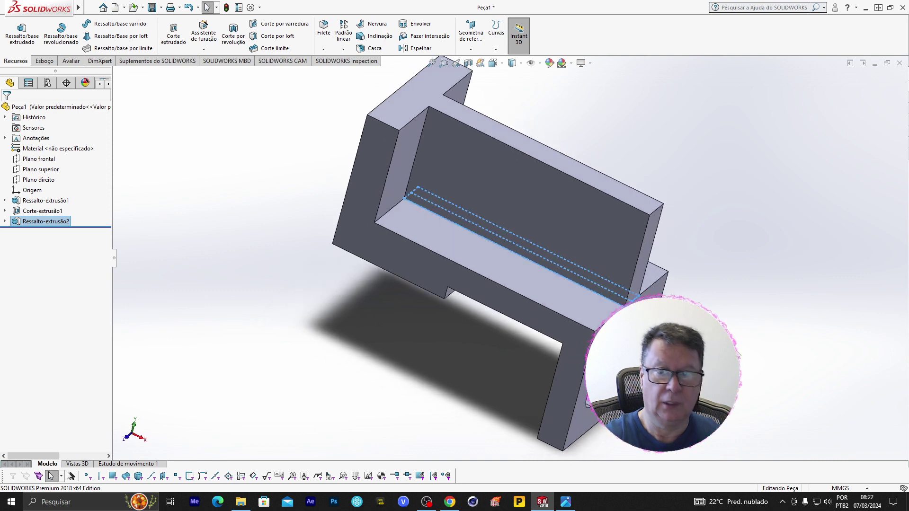
key(Escape)
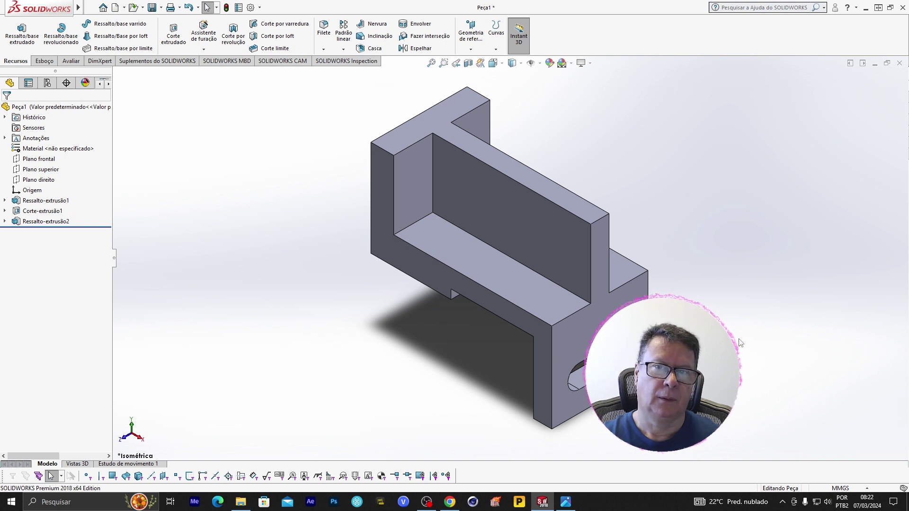
click(531, 225)
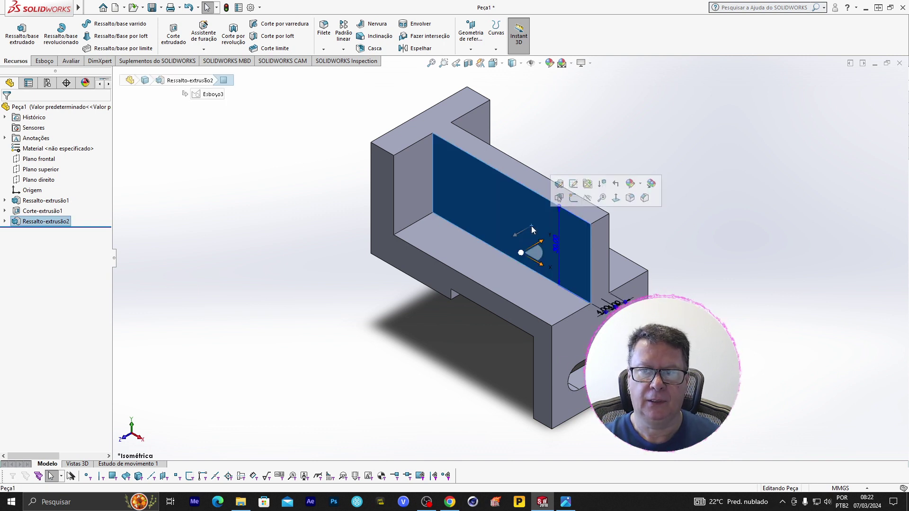
click(617, 199)
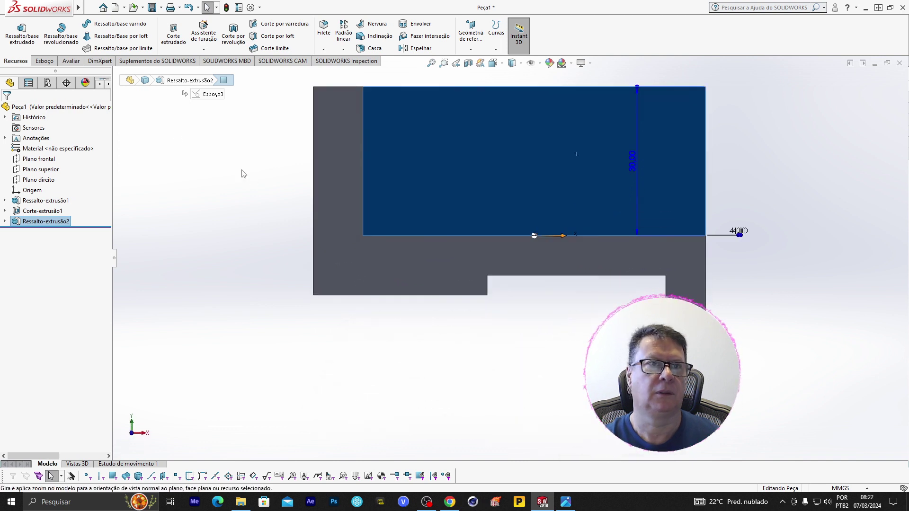
click(44, 62)
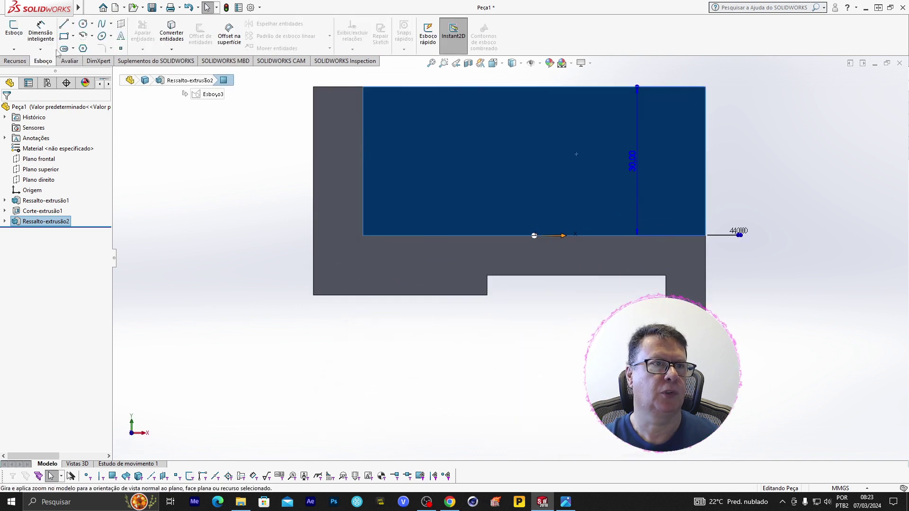
click(65, 25)
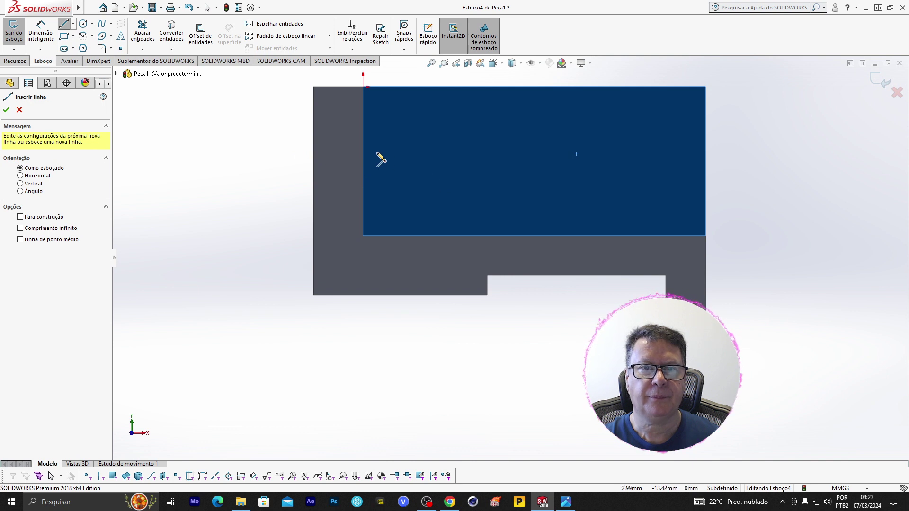
Draw a horizontal line across the wall face, 12 mm below its top edge.
click(363, 161)
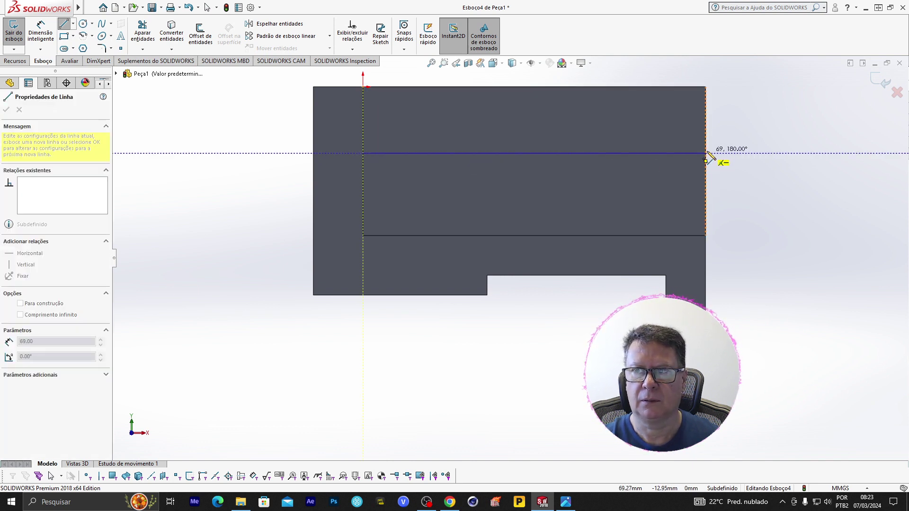
click(705, 153)
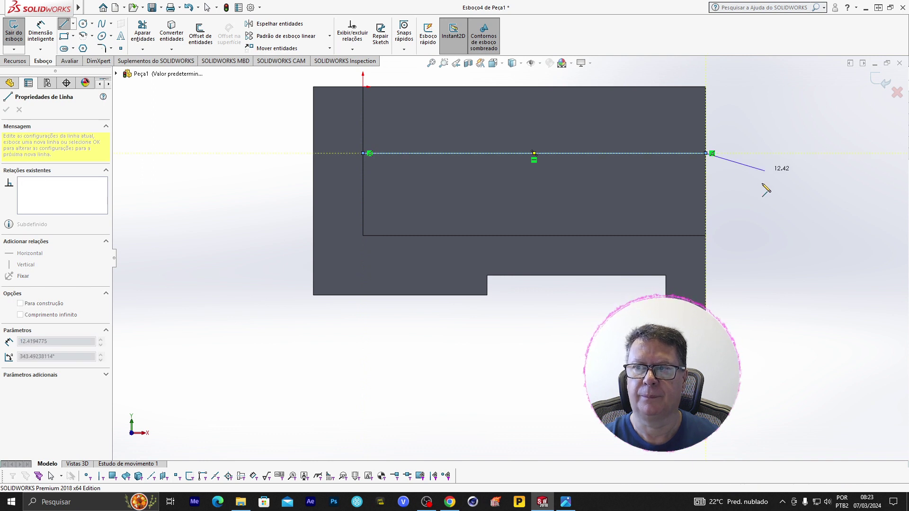
key(Escape)
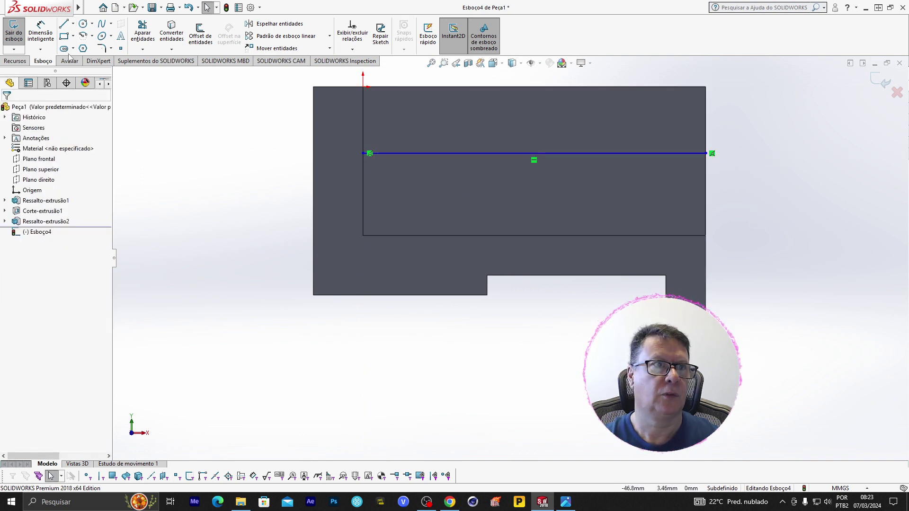
click(49, 37)
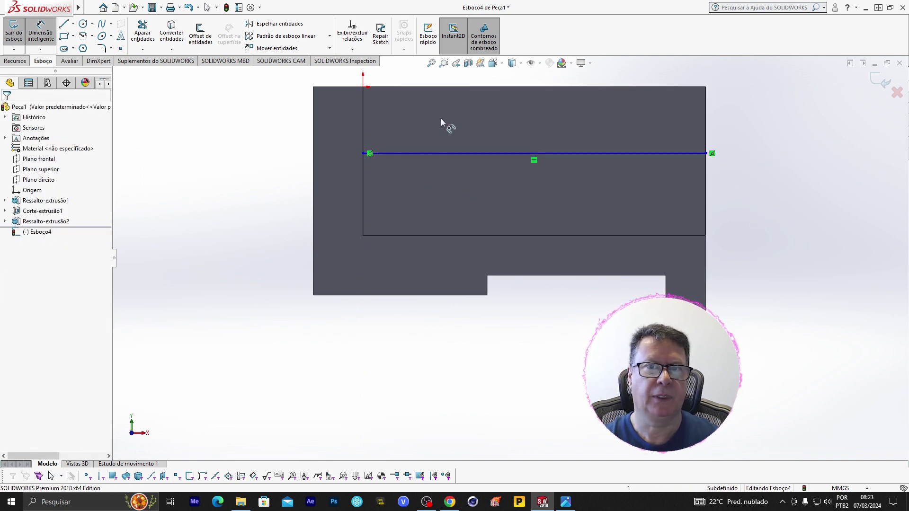
click(458, 87)
click(454, 154)
click(786, 157)
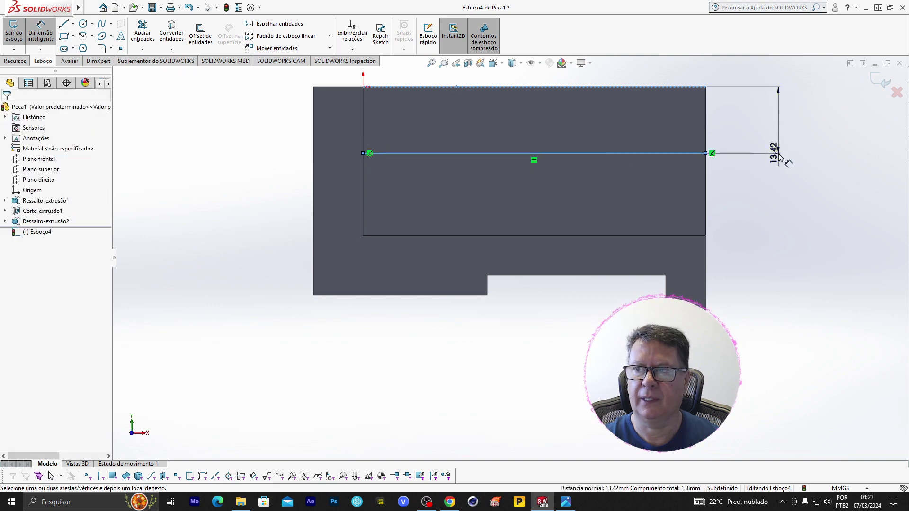
text(12)
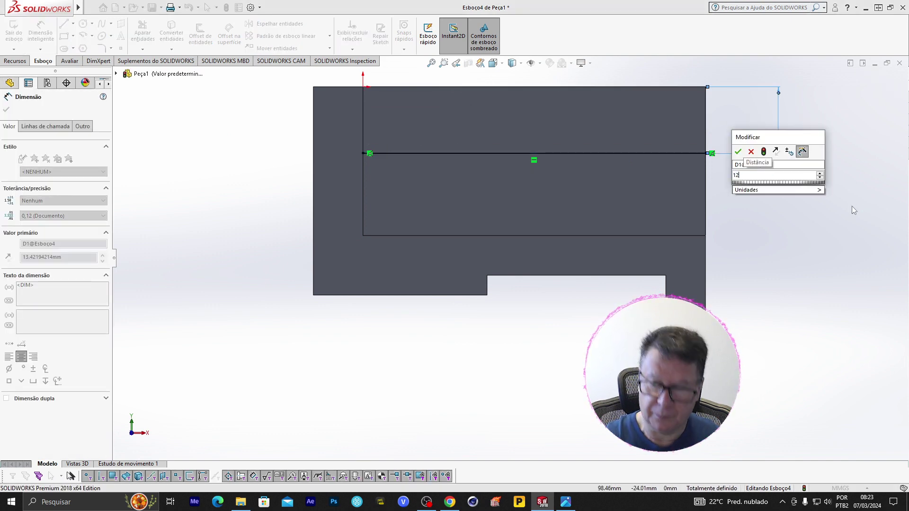
key(Return)
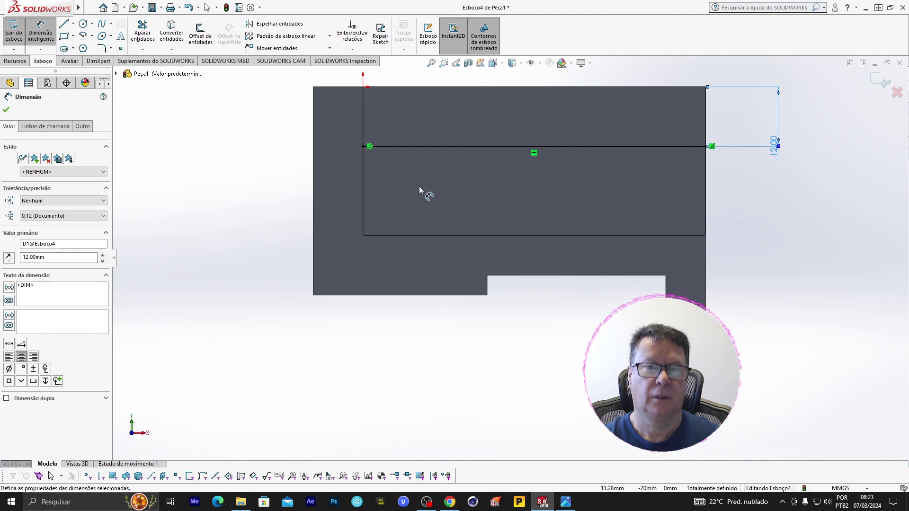
Draw a vertical line down the wall face, 40 mm from the part's left edge.
click(64, 24)
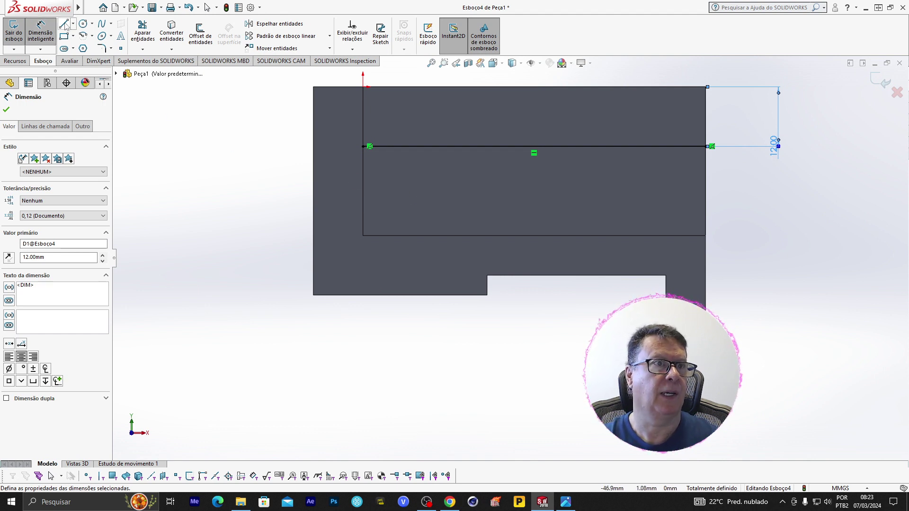
click(469, 86)
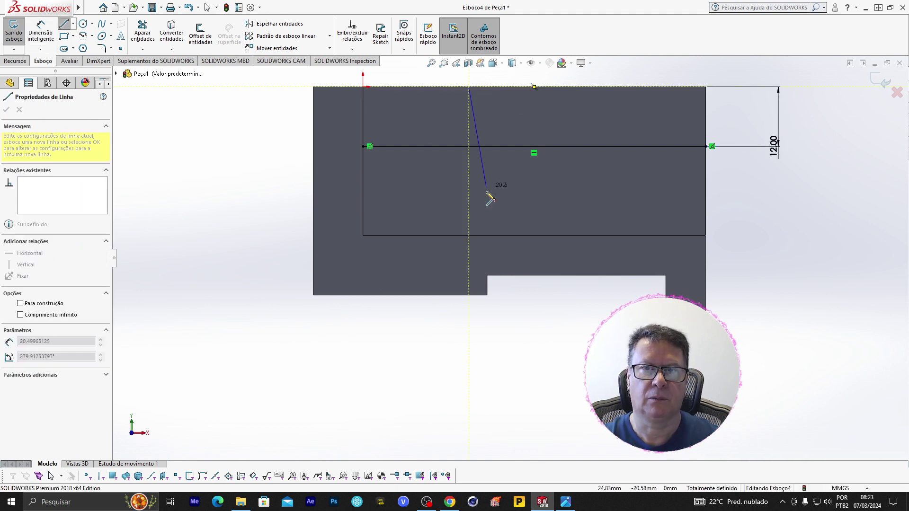
click(469, 235)
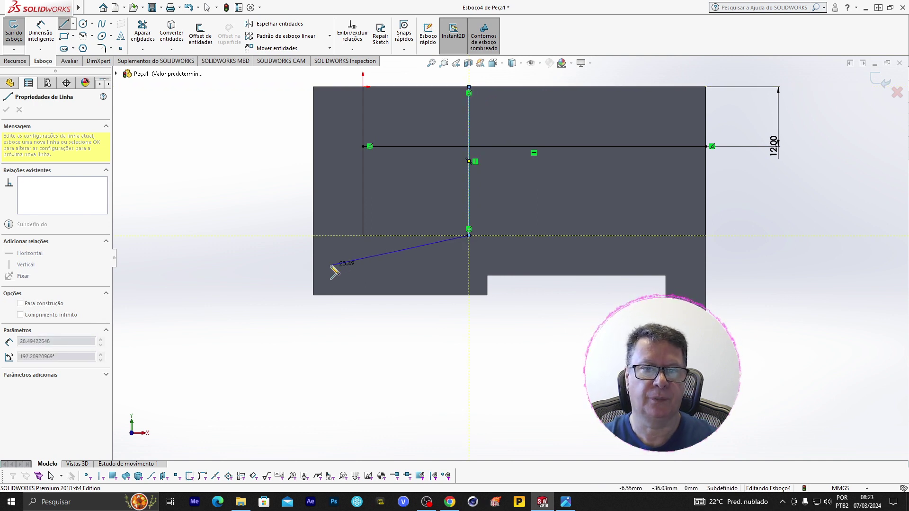
key(Escape)
key(Escape)
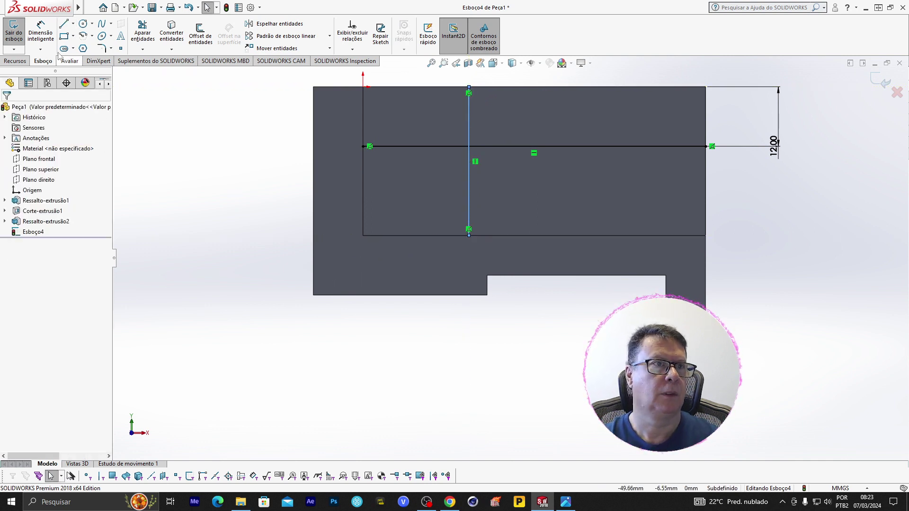
click(48, 45)
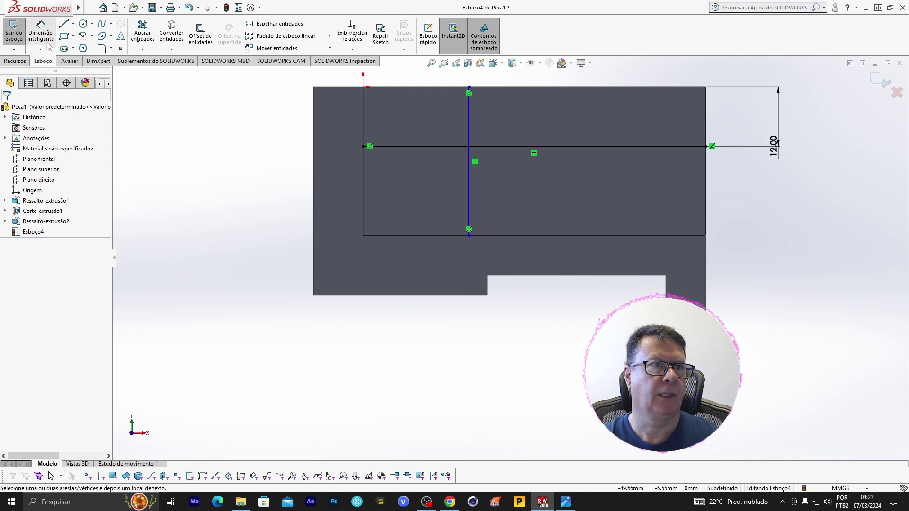
click(315, 129)
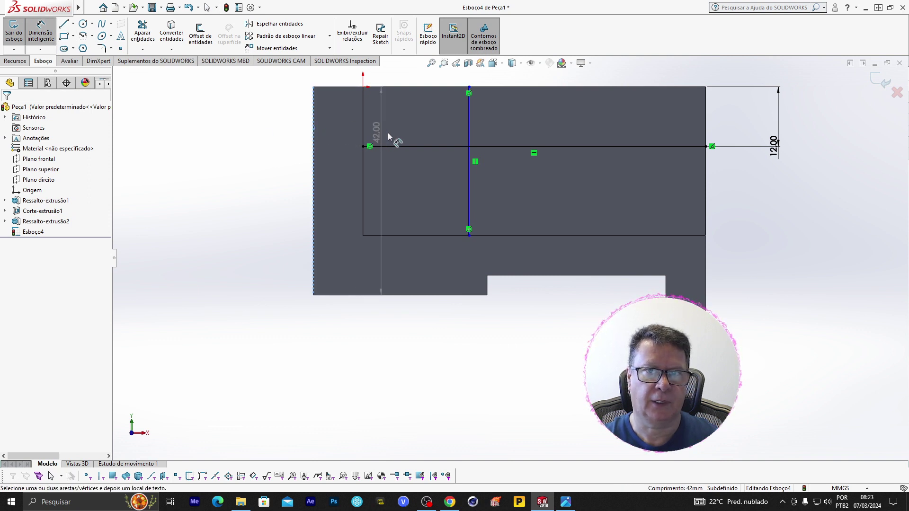
click(468, 127)
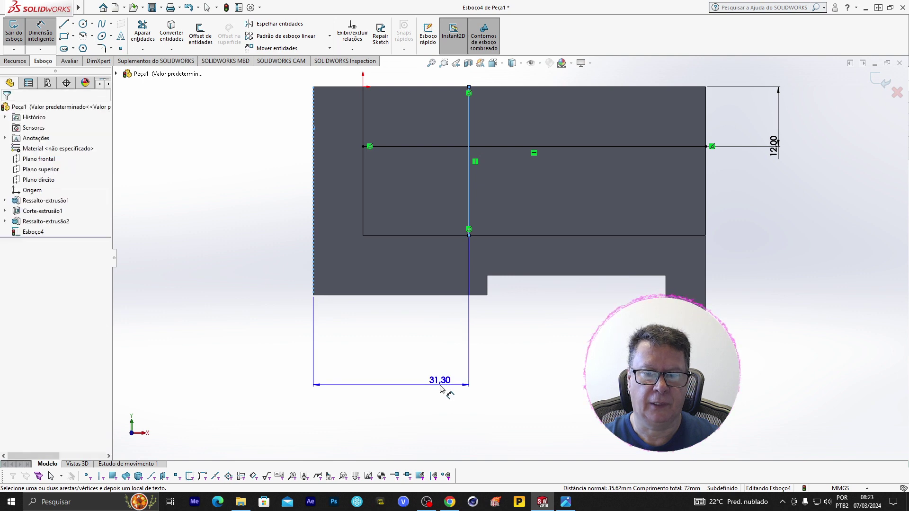
click(440, 388)
text(40)
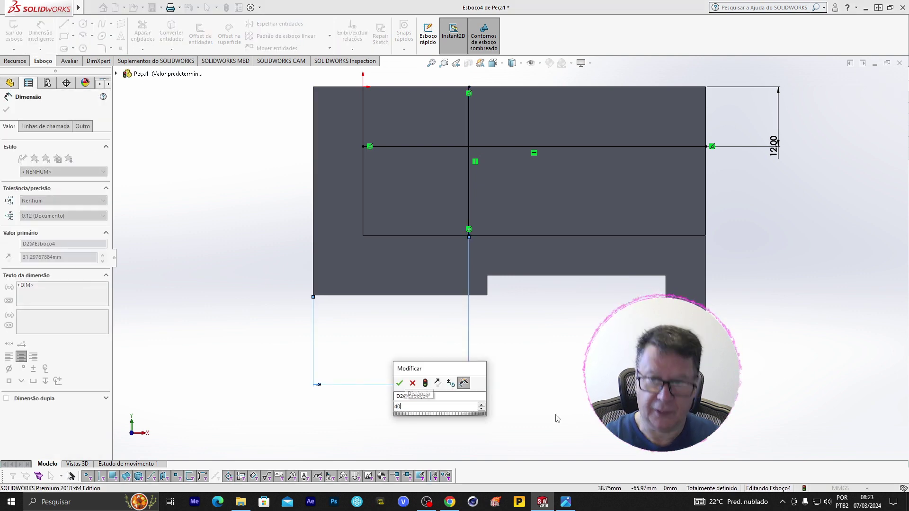
key(Return)
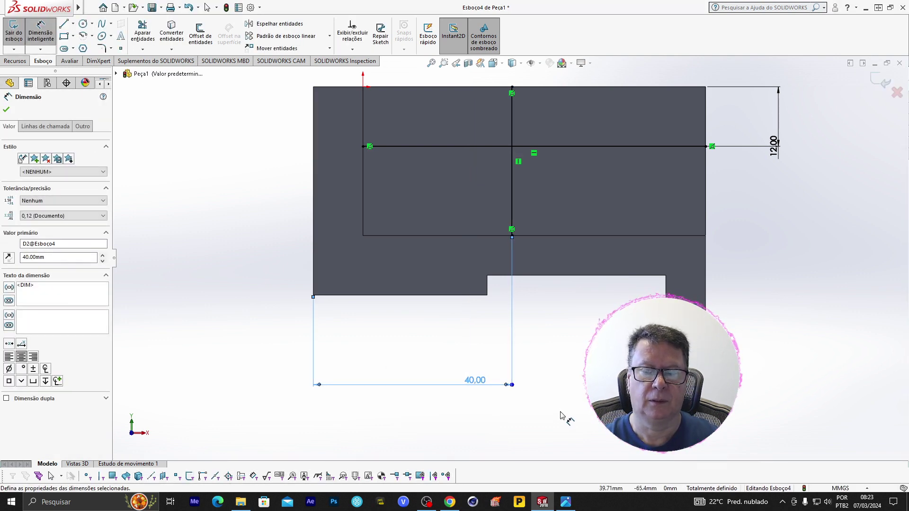
Draw a Ø24 mm circle centred on the line intersection and exit Esboço4.
click(84, 24)
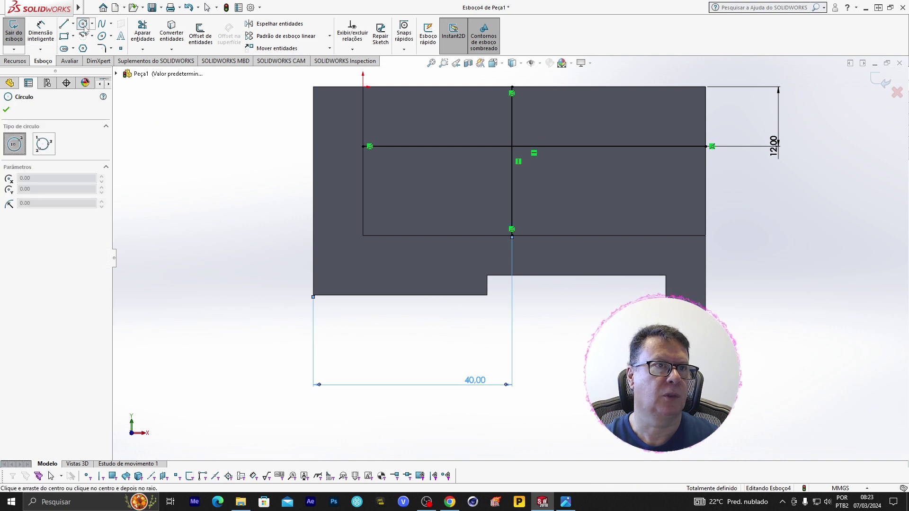
click(512, 147)
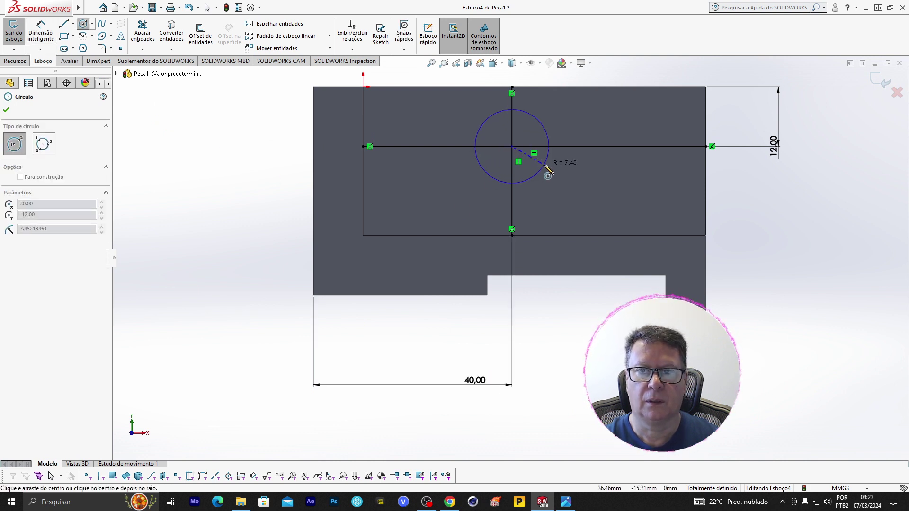
click(552, 174)
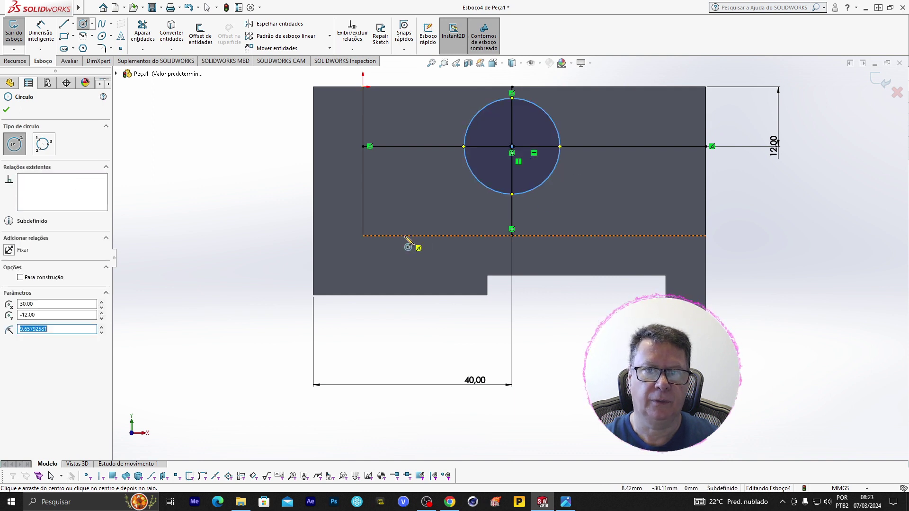
click(41, 33)
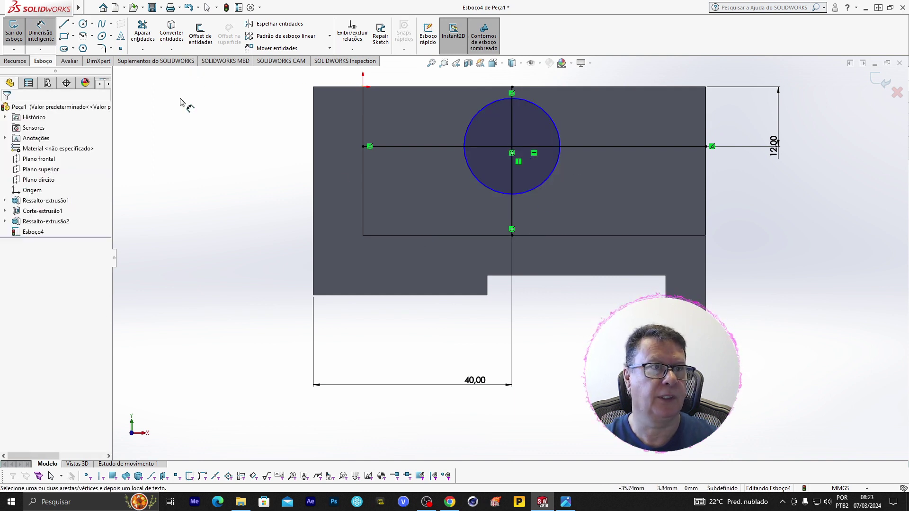
click(469, 168)
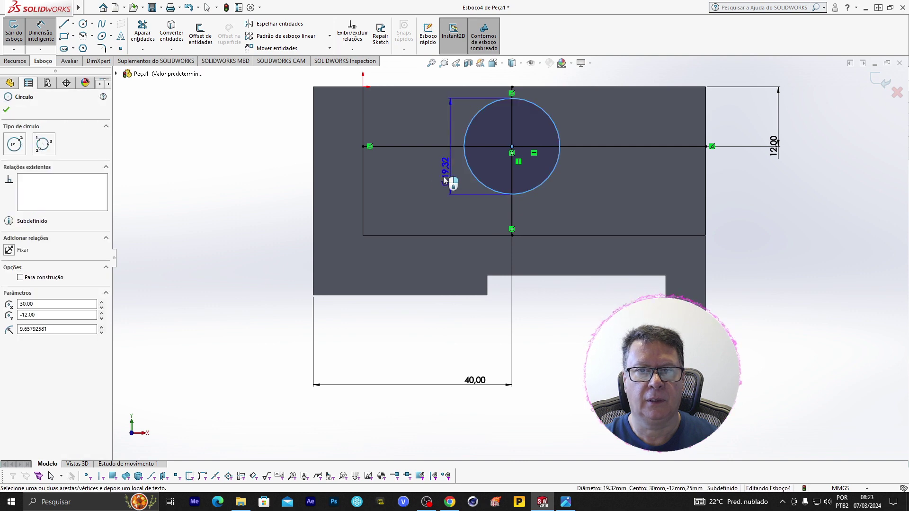
click(251, 220)
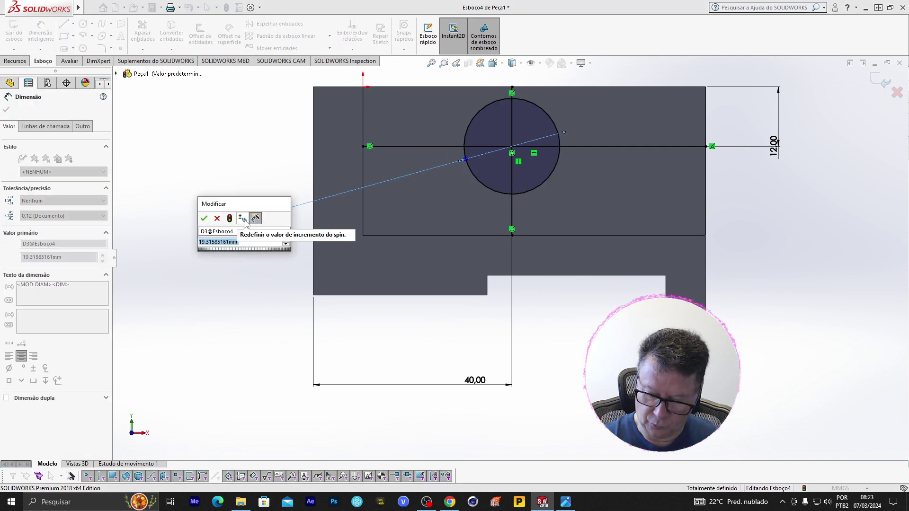
text(24)
key(Return)
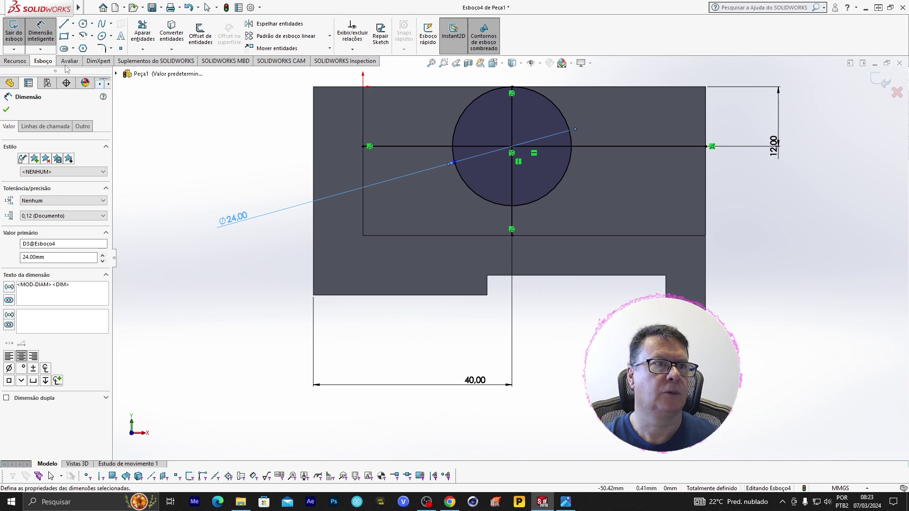
click(14, 30)
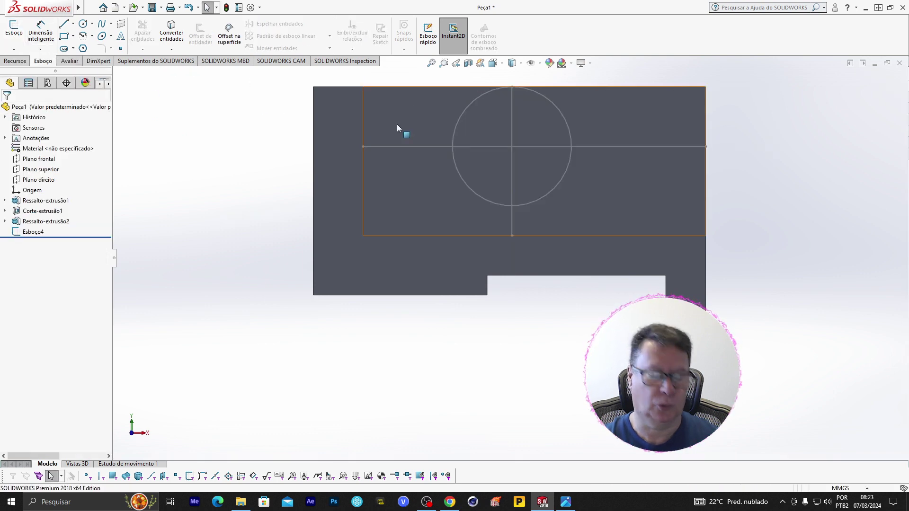
Extrude the Esboço4 circle 4 mm blind from the wall face as boss Ressalto-extrusão3.
key(ctrl+7)
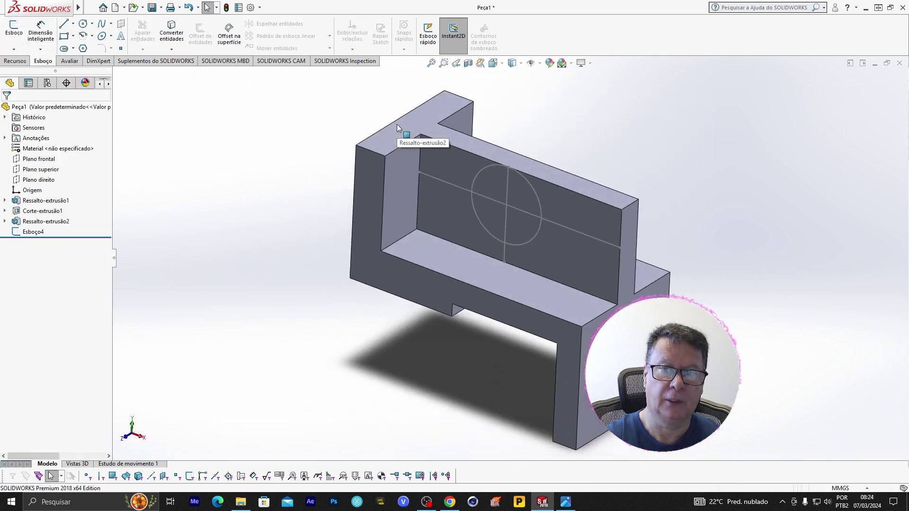
click(12, 63)
click(22, 34)
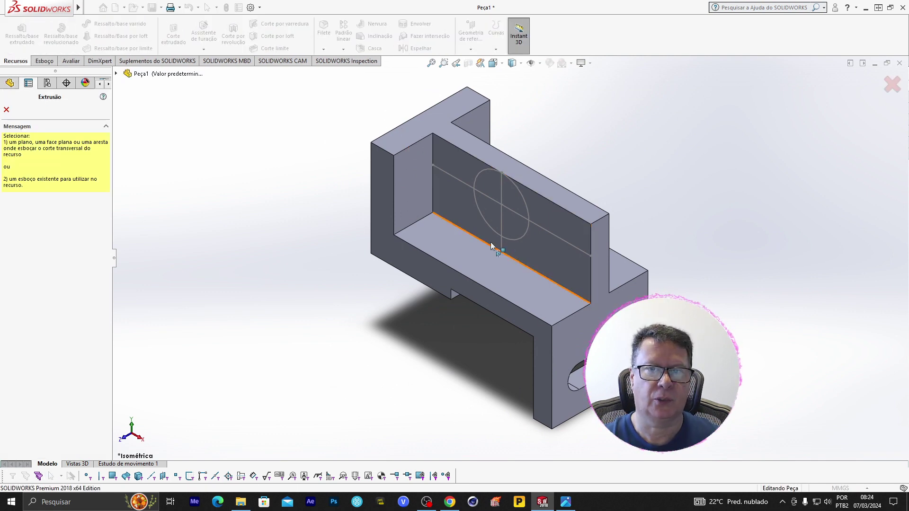
click(481, 178)
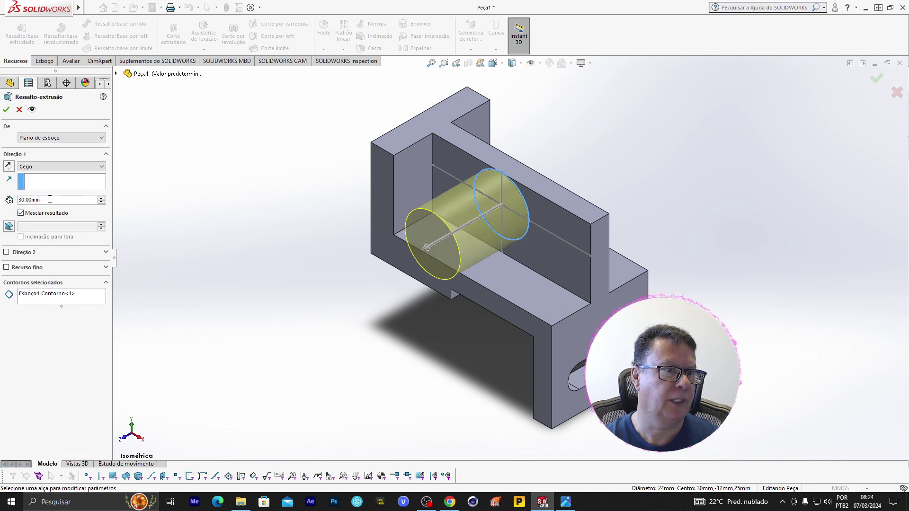
text(4)
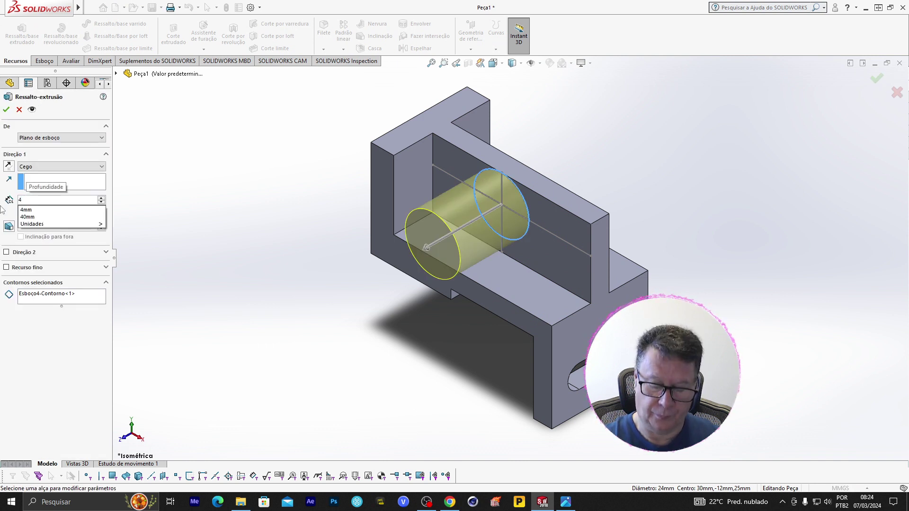
key(Return)
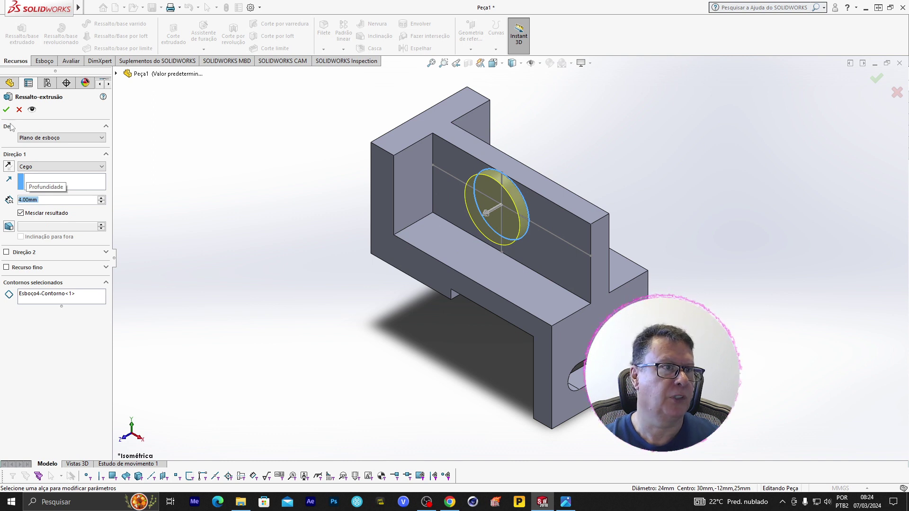
click(6, 111)
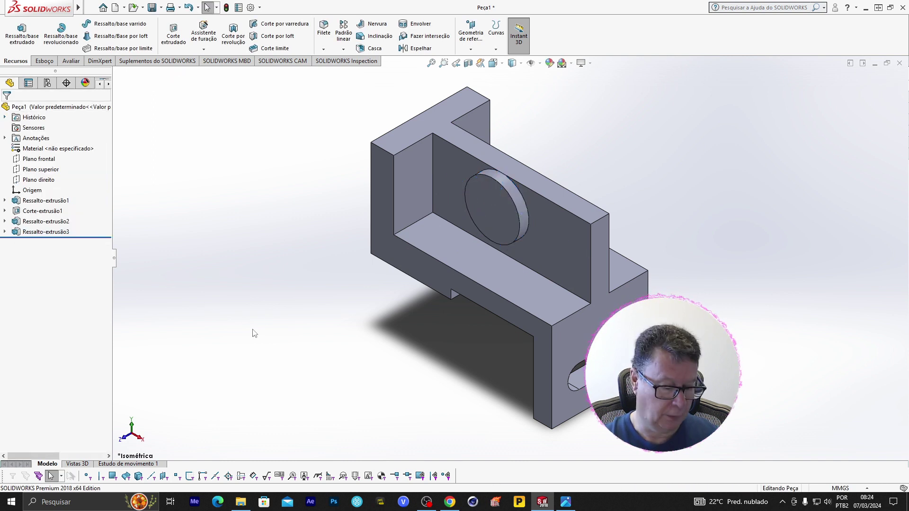
Orbit to the wall's other large face, select it and view it head-on for sketching.
mouse_move(760, 344)
middle_down()
mouse_move(687, 374)
mouse_move(557, 194)
middle_up()
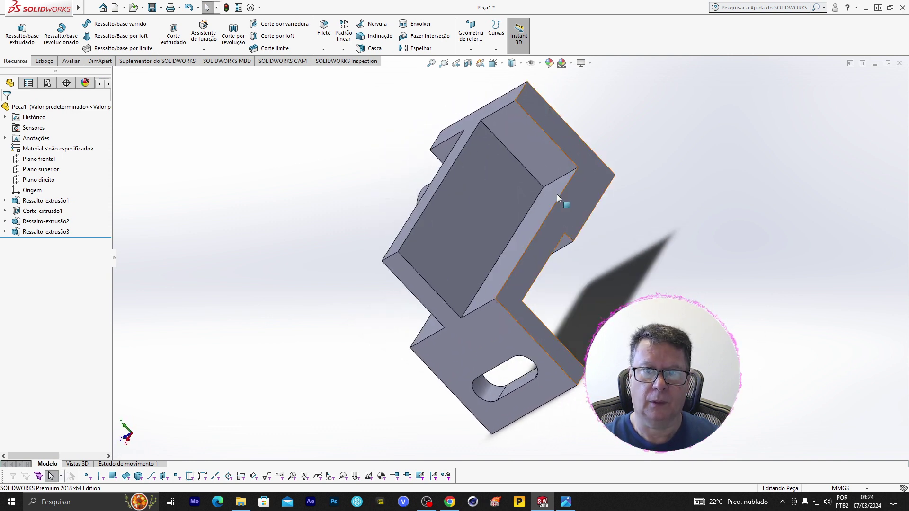
click(471, 203)
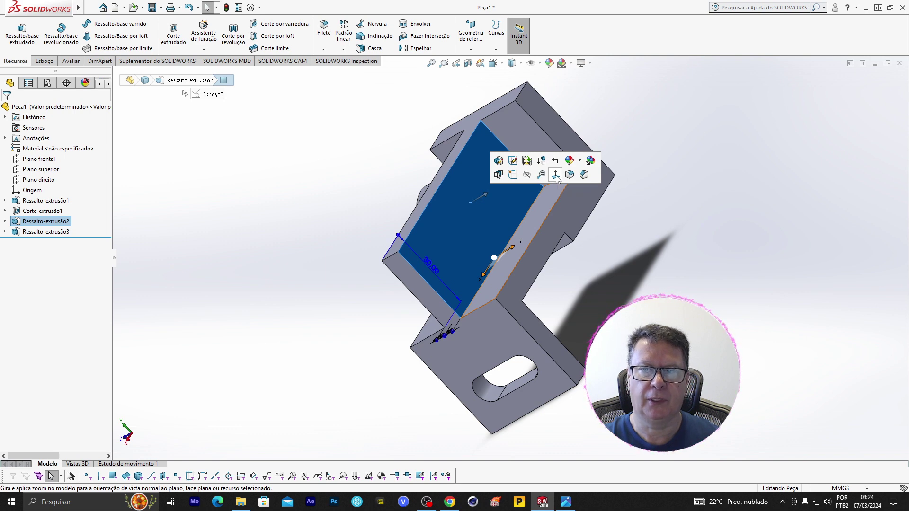
click(556, 176)
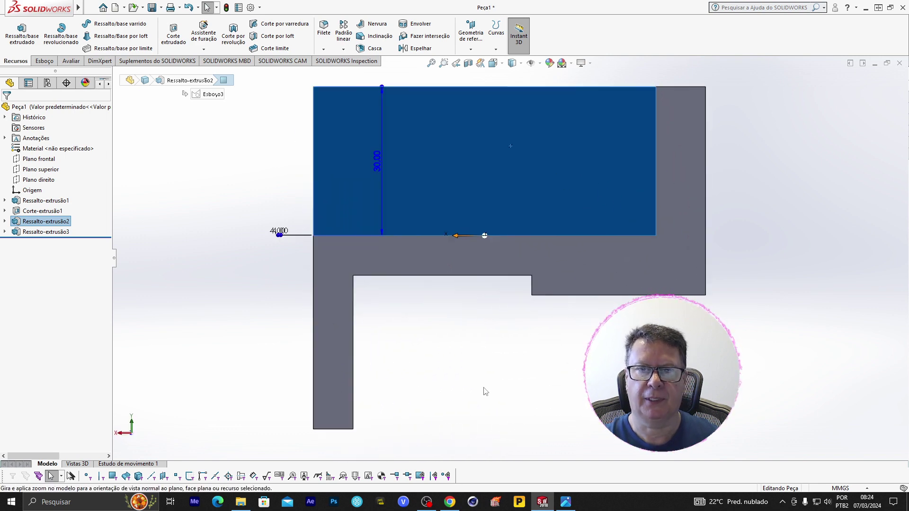
click(45, 63)
Draw a horizontal line across the wall face, 12 mm below its top edge.
click(65, 23)
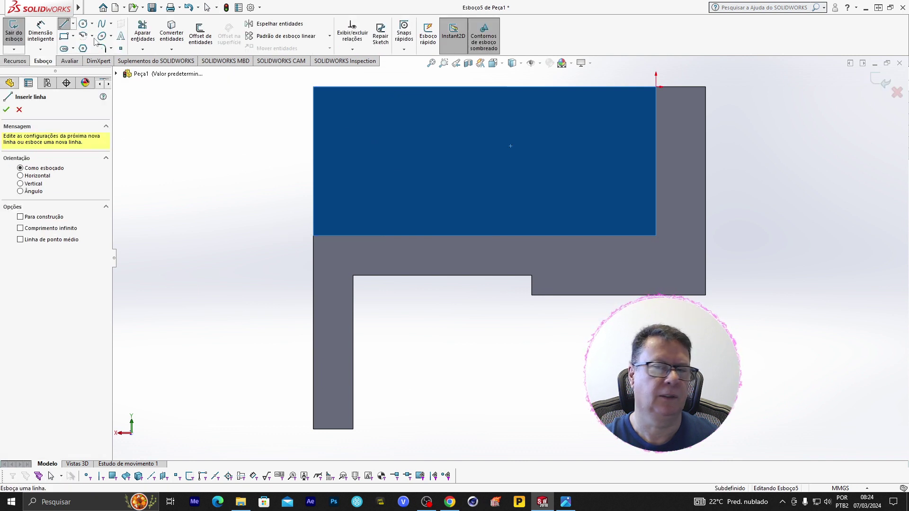
click(655, 113)
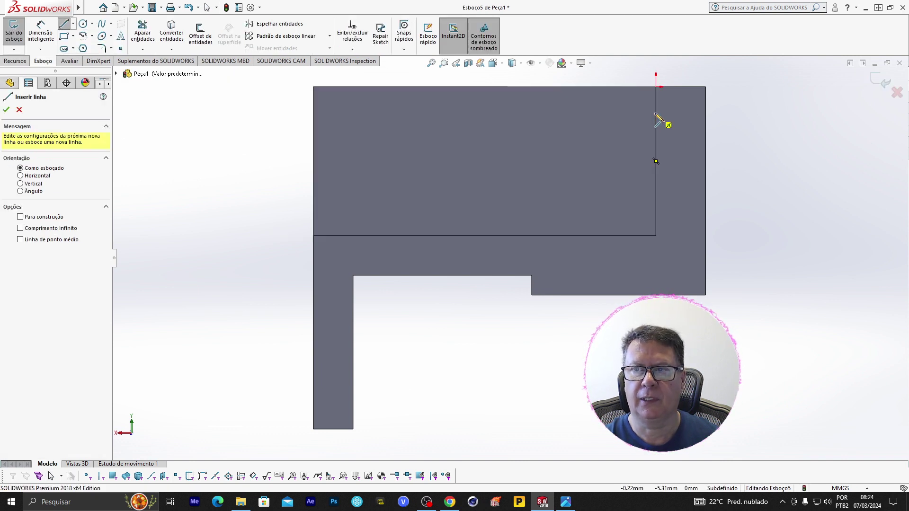
click(313, 113)
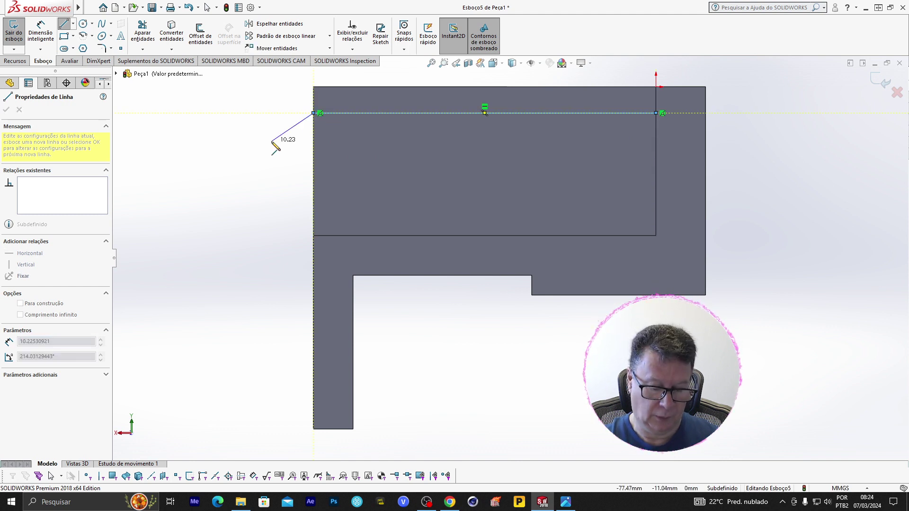
key(Escape)
key(Escape)
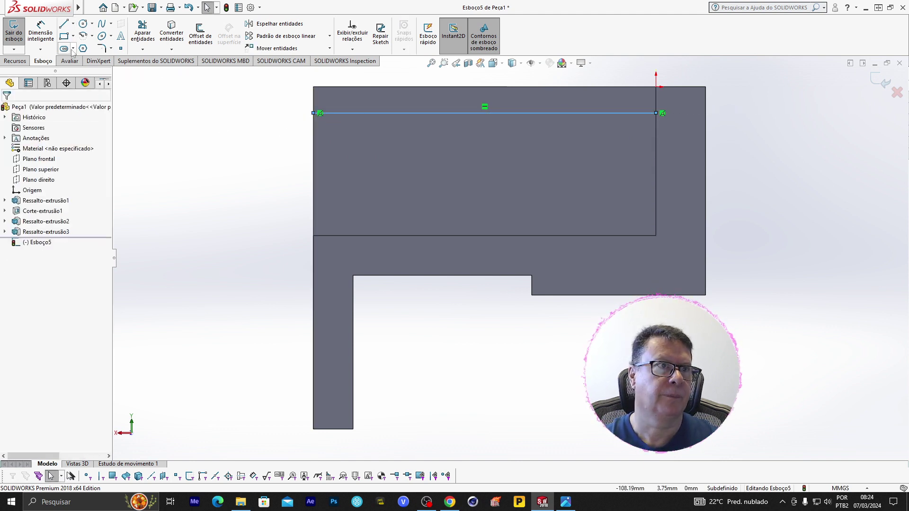
click(42, 36)
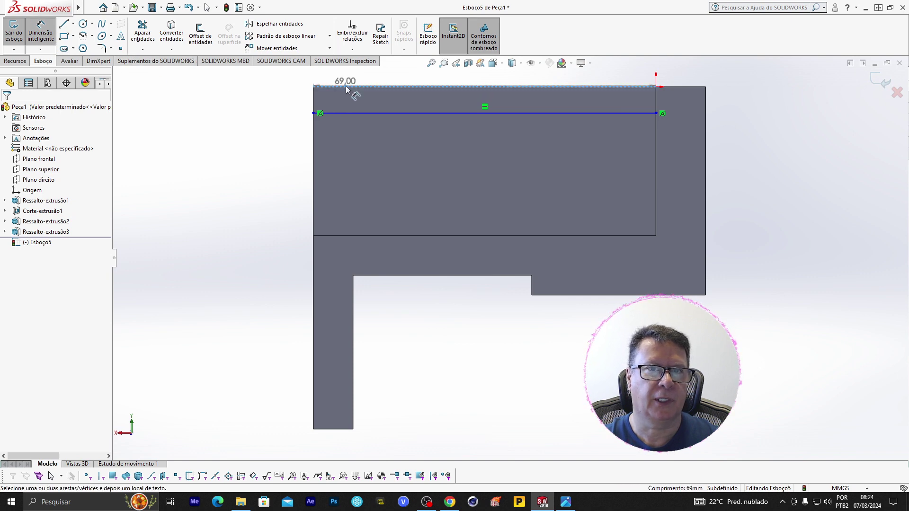
click(349, 114)
click(263, 114)
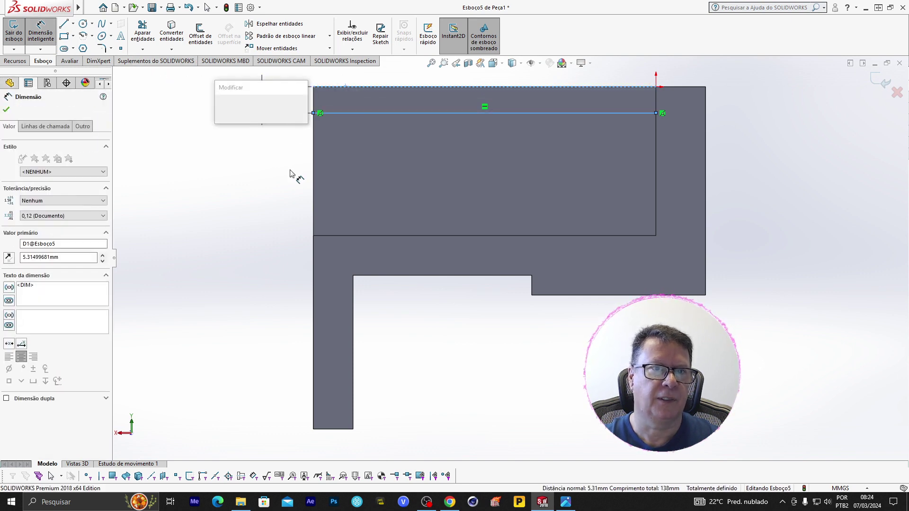
text(12)
key(Return)
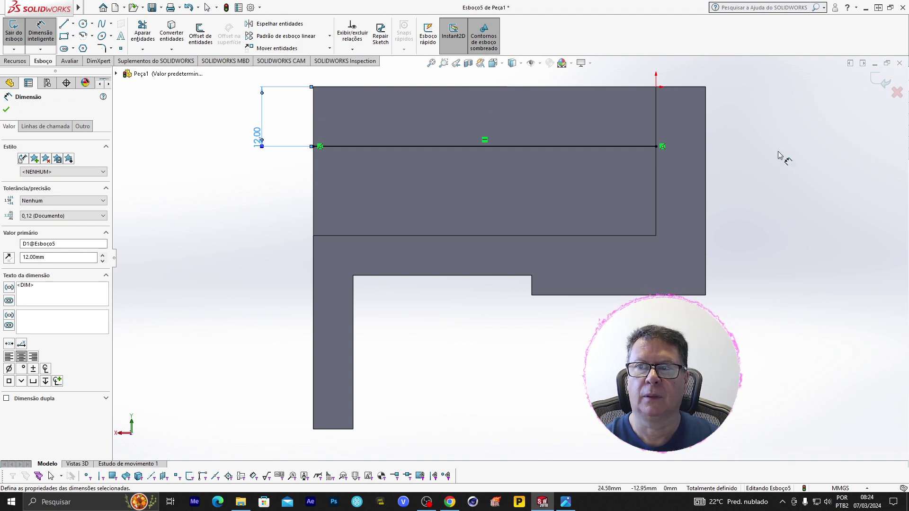
Draw a vertical line down the wall face, 40 mm from the part's right edge.
click(63, 24)
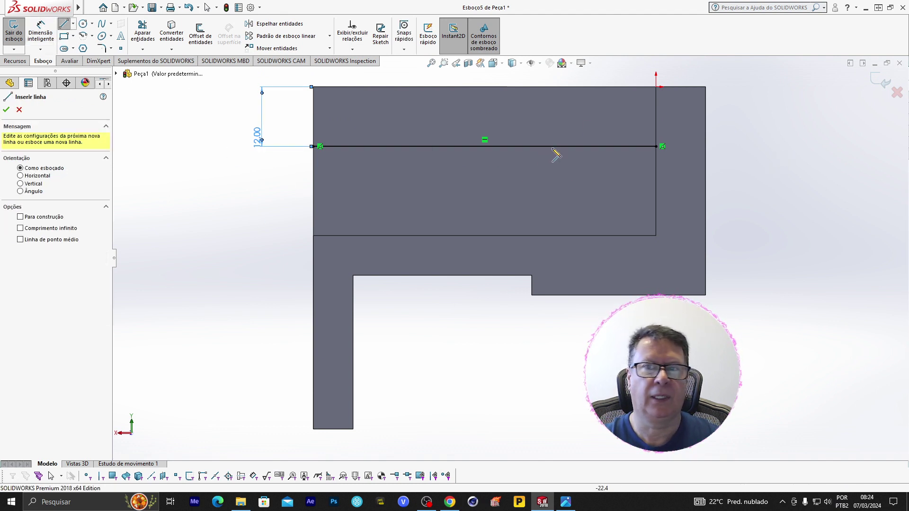
click(583, 87)
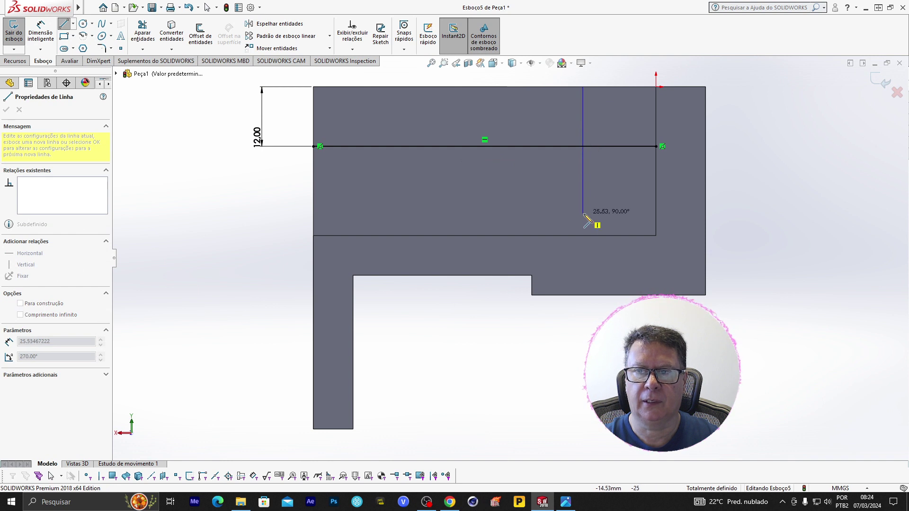
click(583, 235)
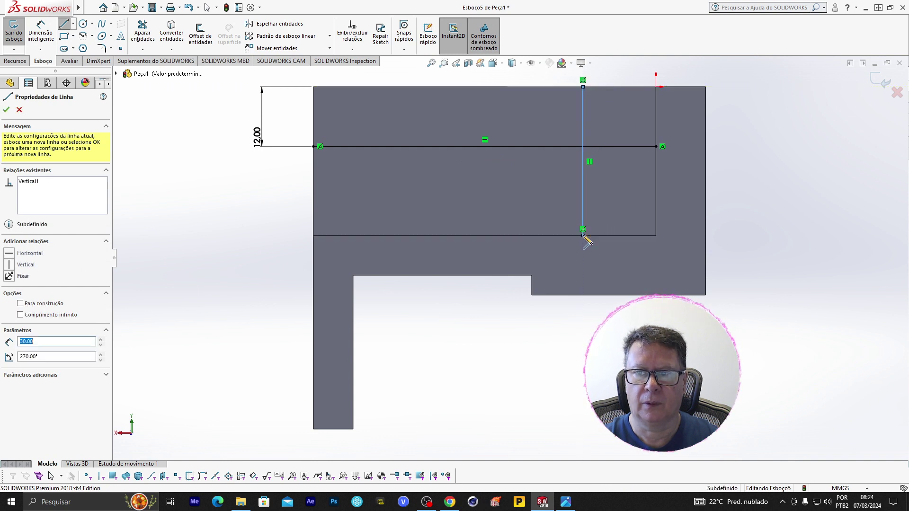
key(Escape)
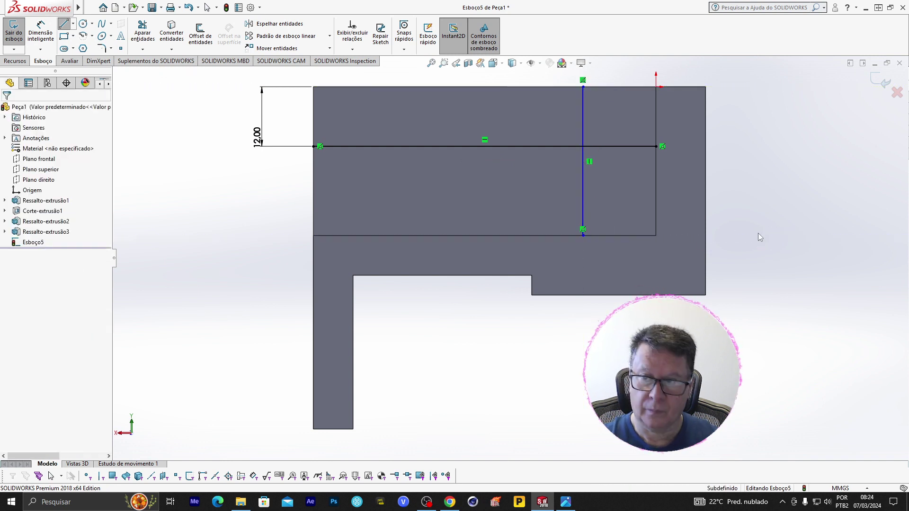
click(41, 29)
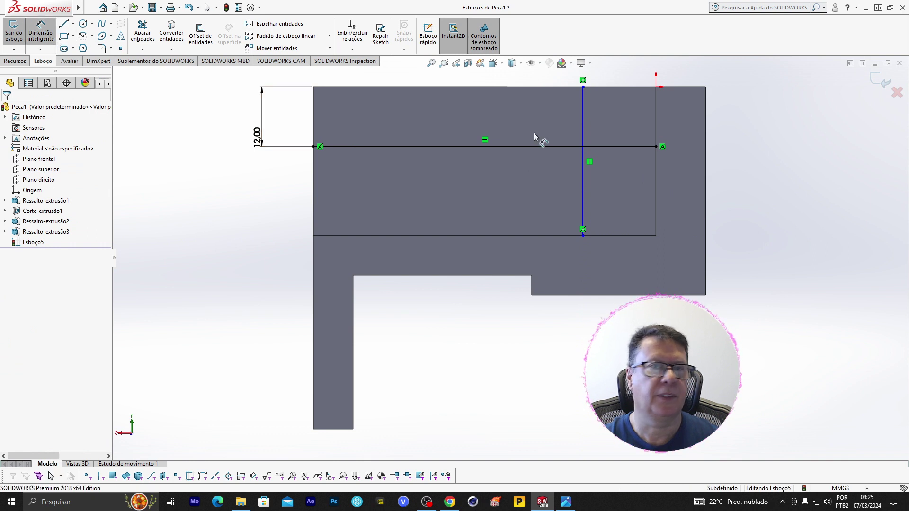
click(705, 129)
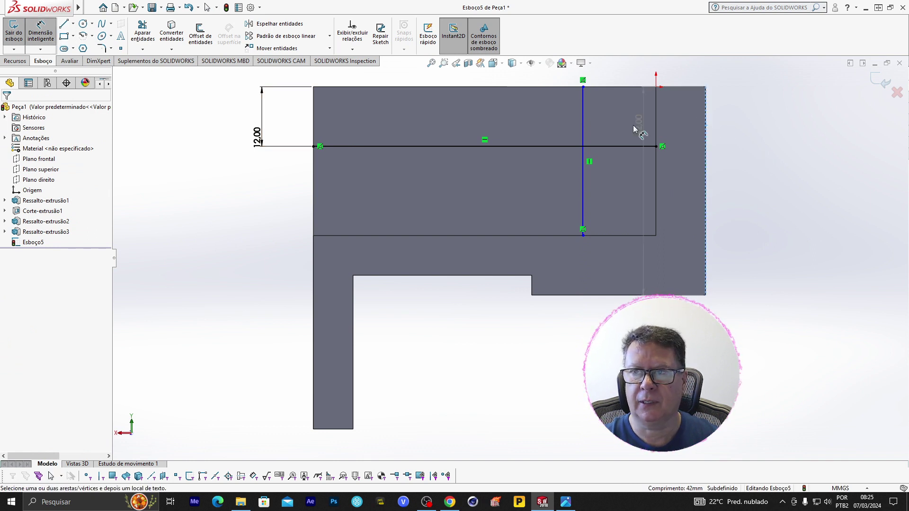
click(583, 119)
click(583, 335)
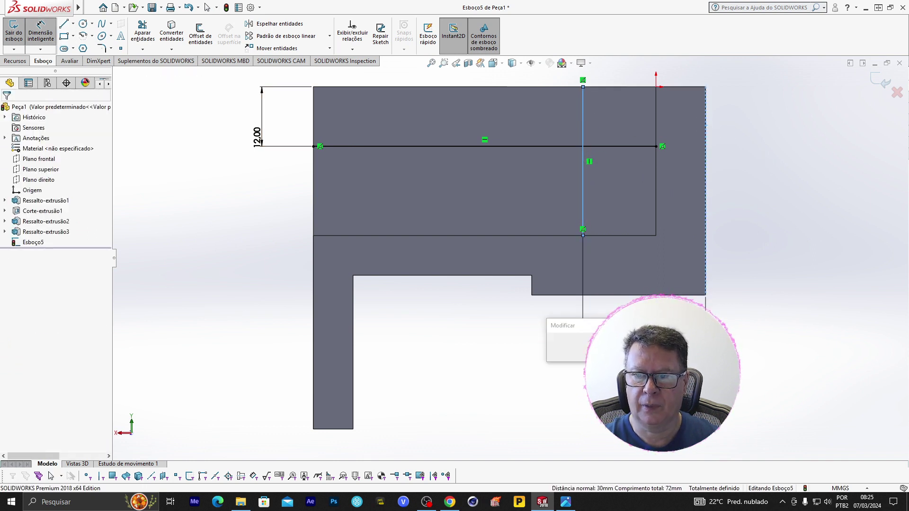
text(40)
key(Return)
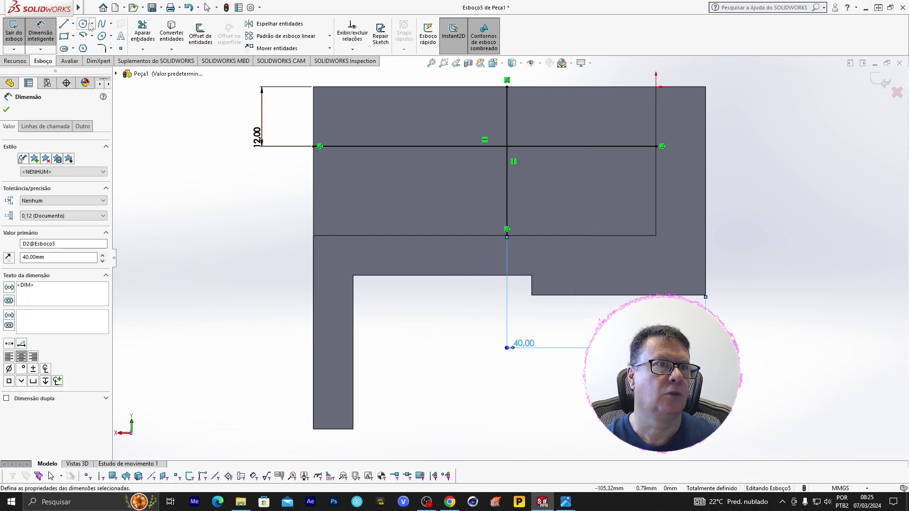
click(84, 24)
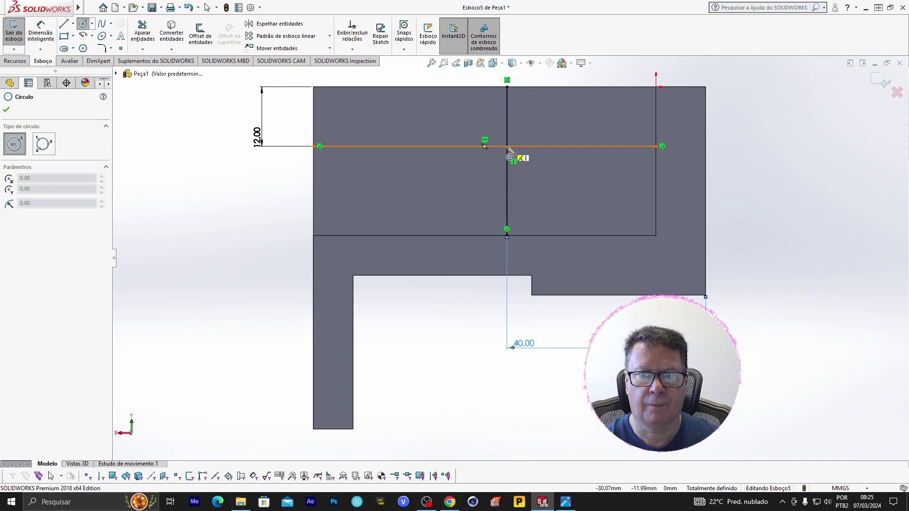
Draw a Ø24 mm circle centred on the line intersection and exit Esboço5.
click(507, 146)
click(553, 171)
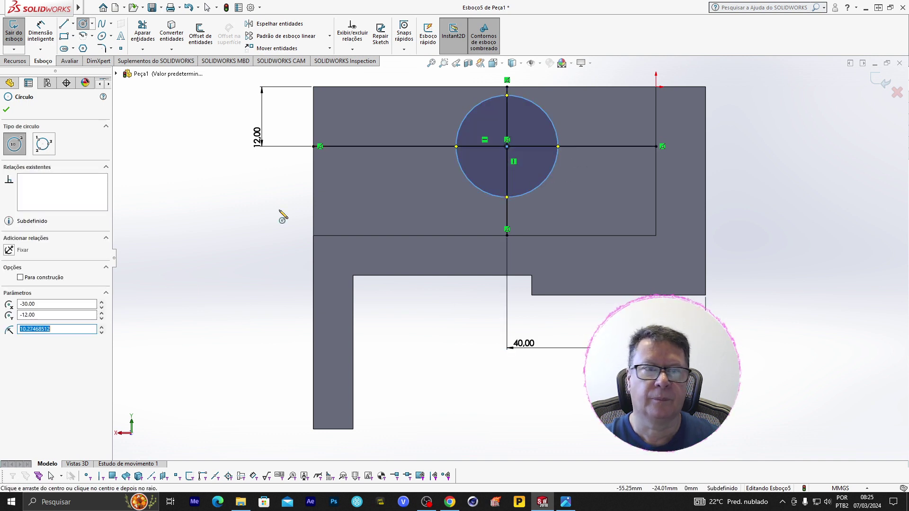
click(41, 32)
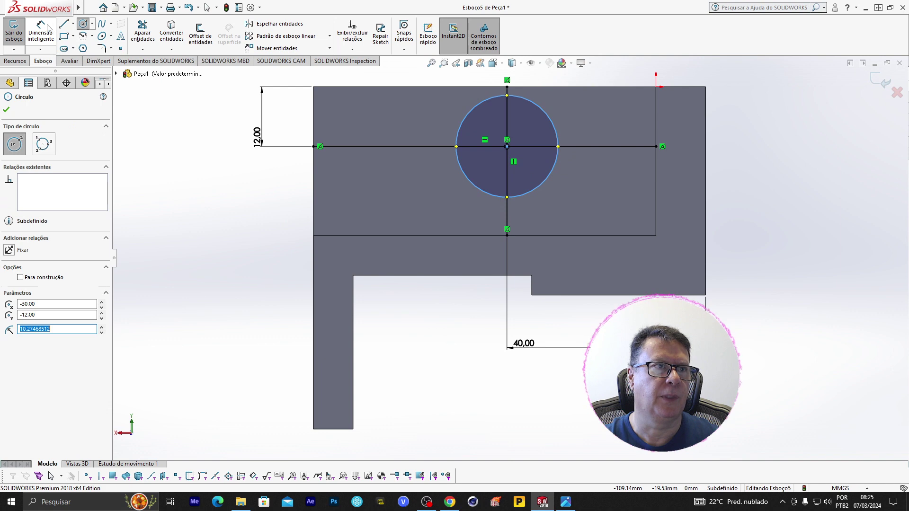
click(459, 169)
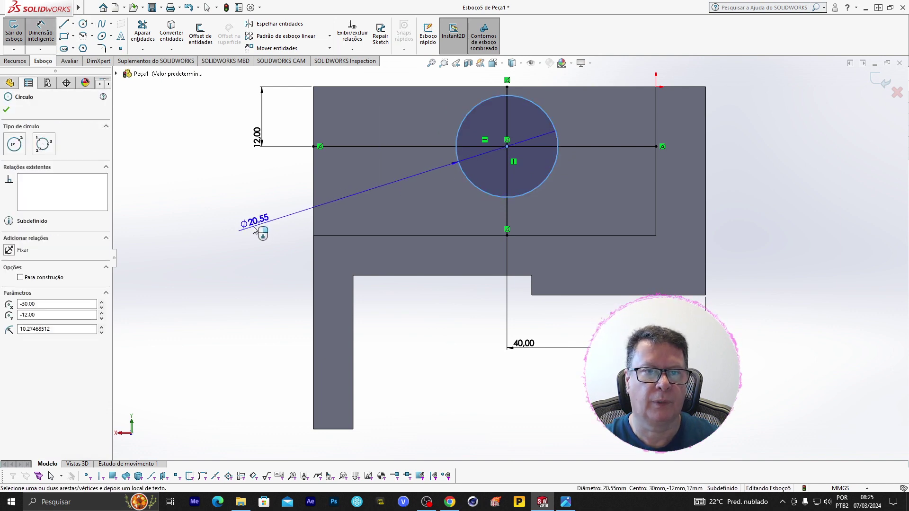
click(251, 216)
text(24)
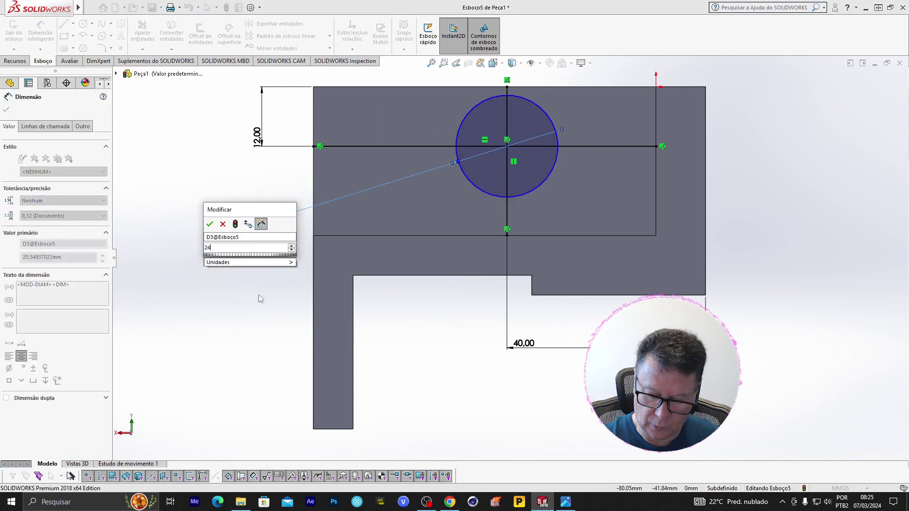
key(Return)
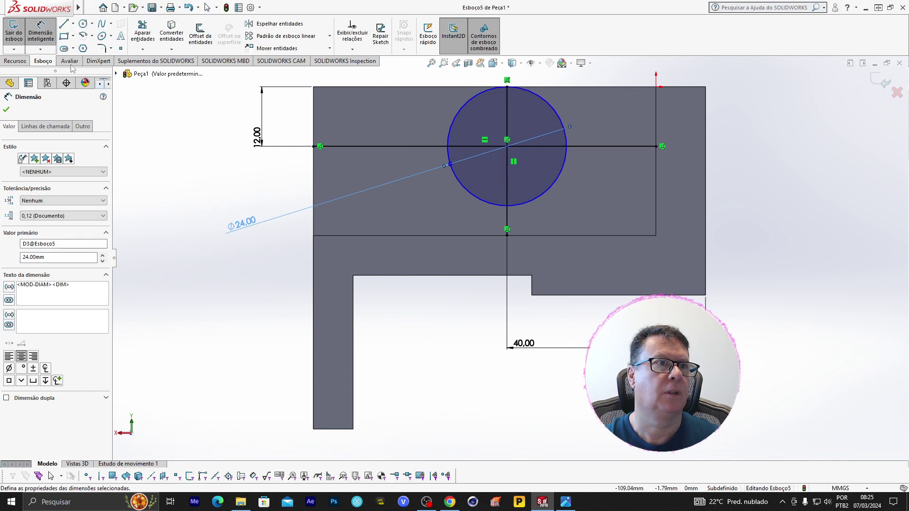
click(10, 32)
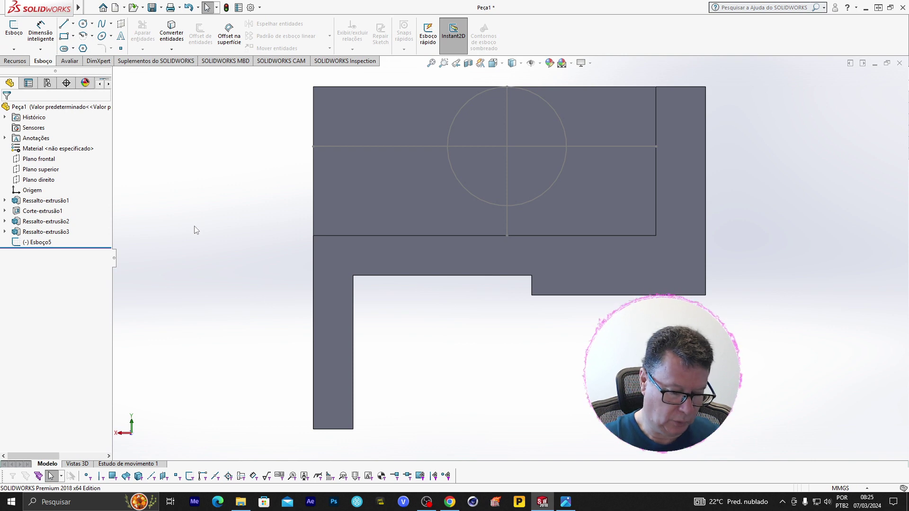
Extrude the Esboço5 circle 4 mm from the other wall face as boss Ressalto-extrusão4.
key(ctrl+7)
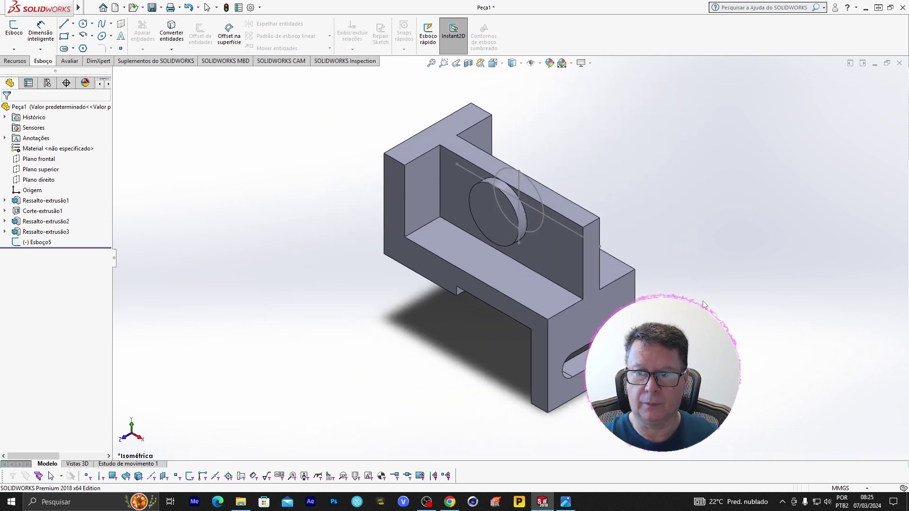
middle_drag(666, 293, 601, 236)
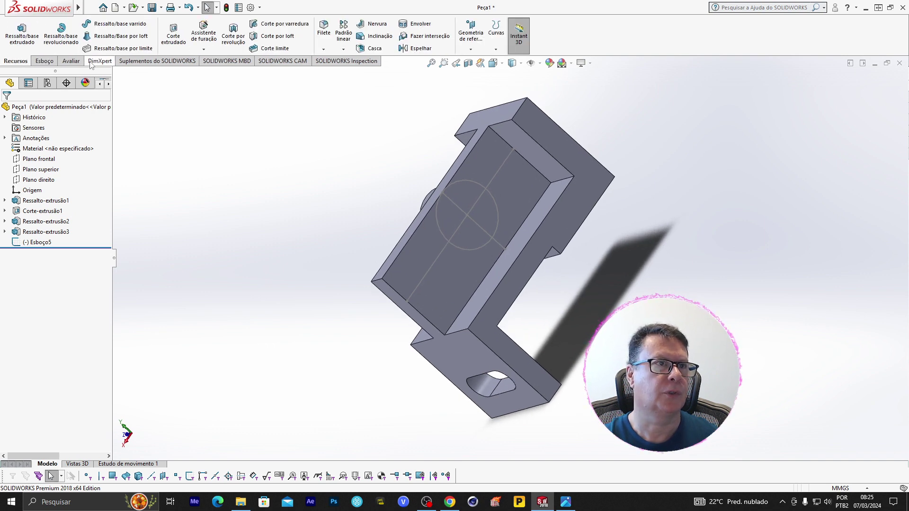
click(22, 32)
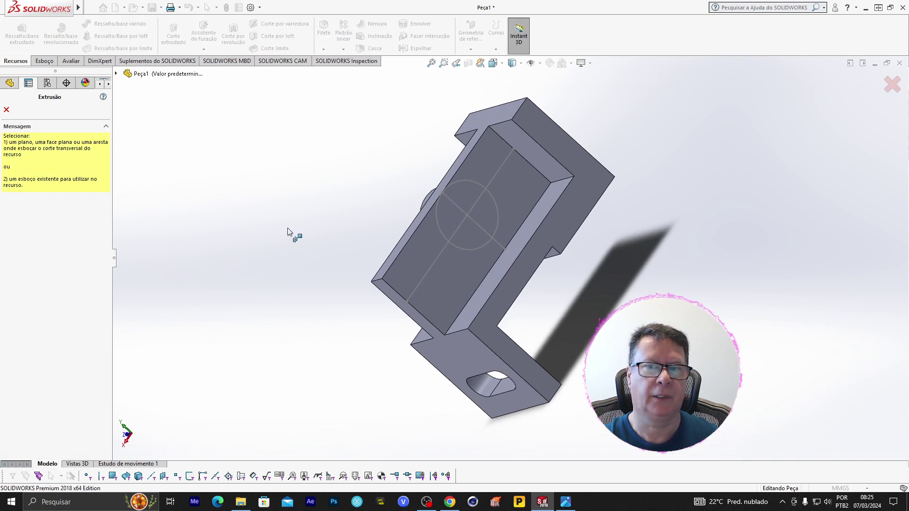
click(470, 180)
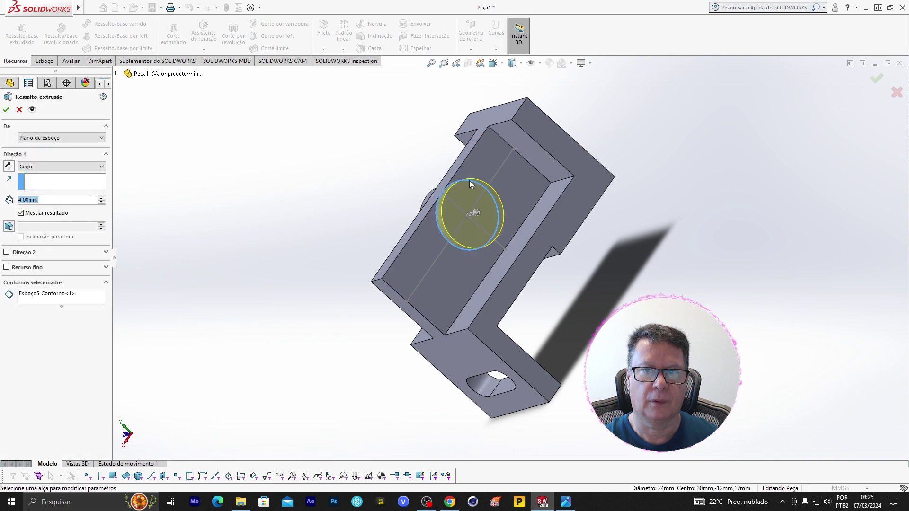
click(6, 110)
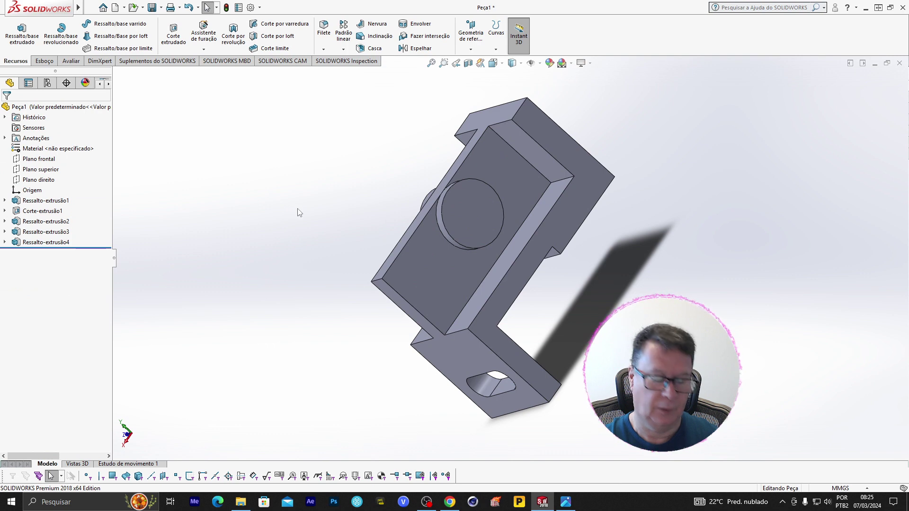
Check the bracket from front, back, left, right, top and bottom, ending in isometric view.
key(ctrl+7)
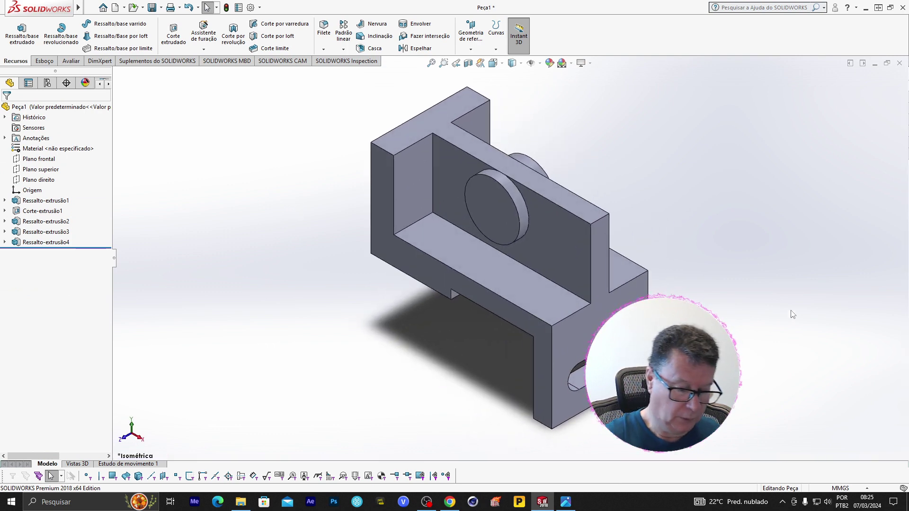
key(ctrl+1)
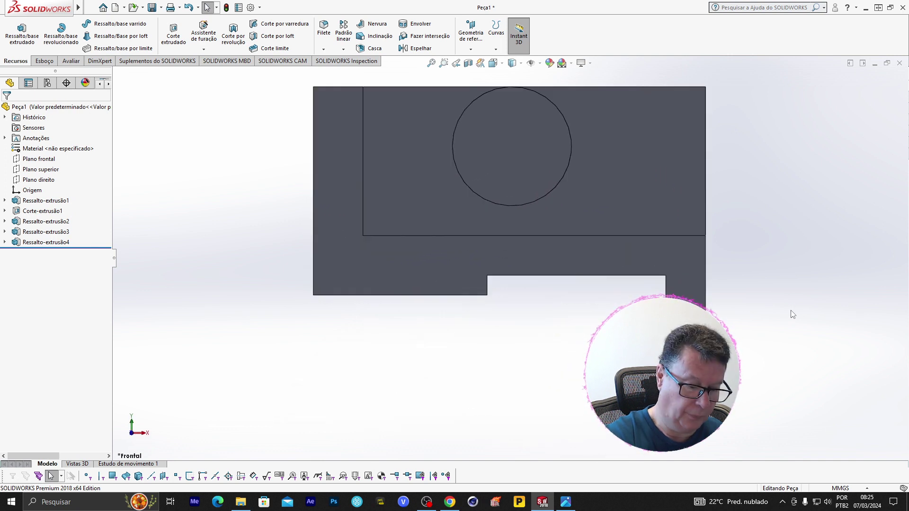
key(ctrl+2)
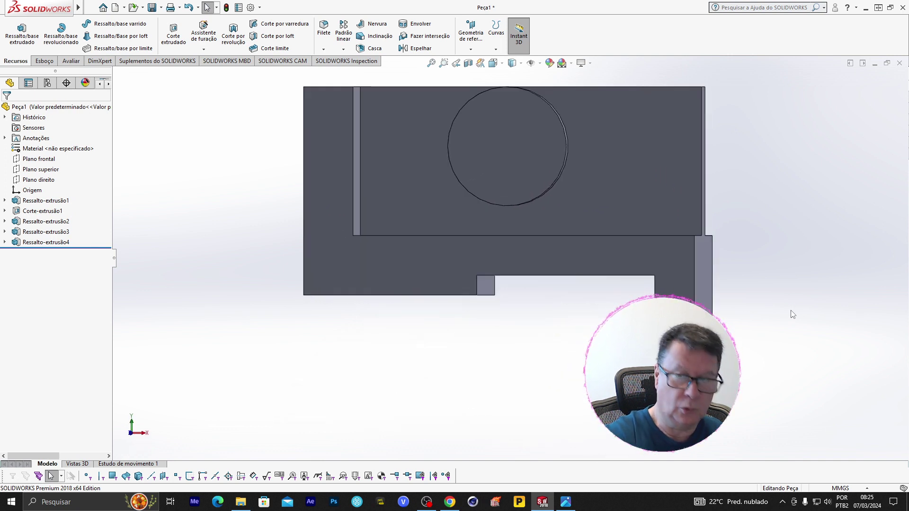
key(ctrl+3)
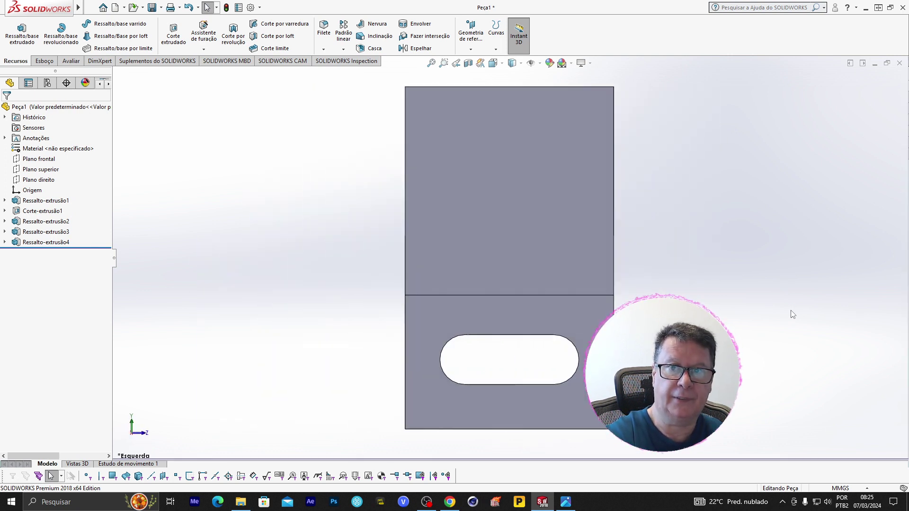
key(ctrl+4)
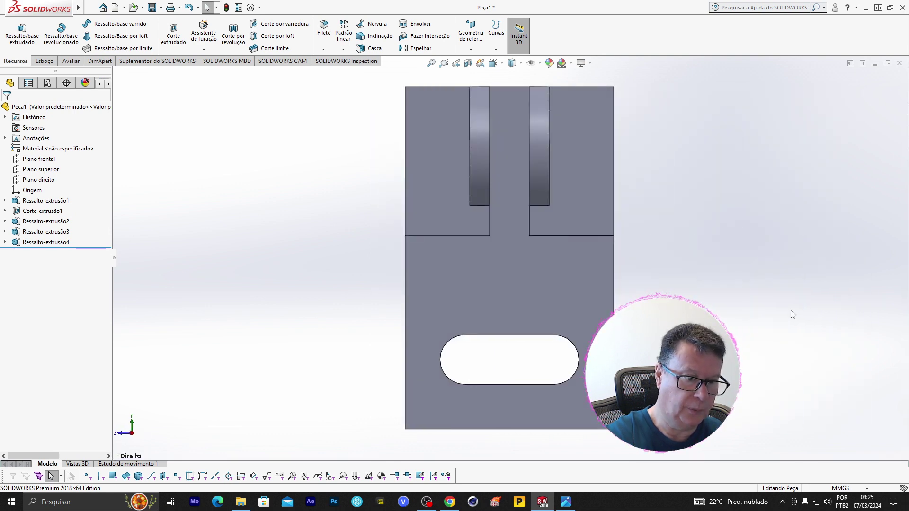
key(ctrl+5)
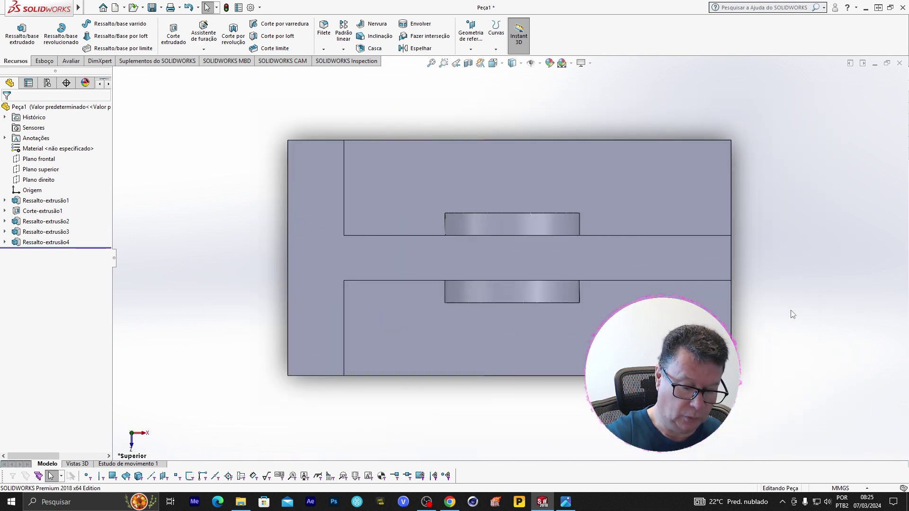
key(ctrl+6)
key(ctrl+7)
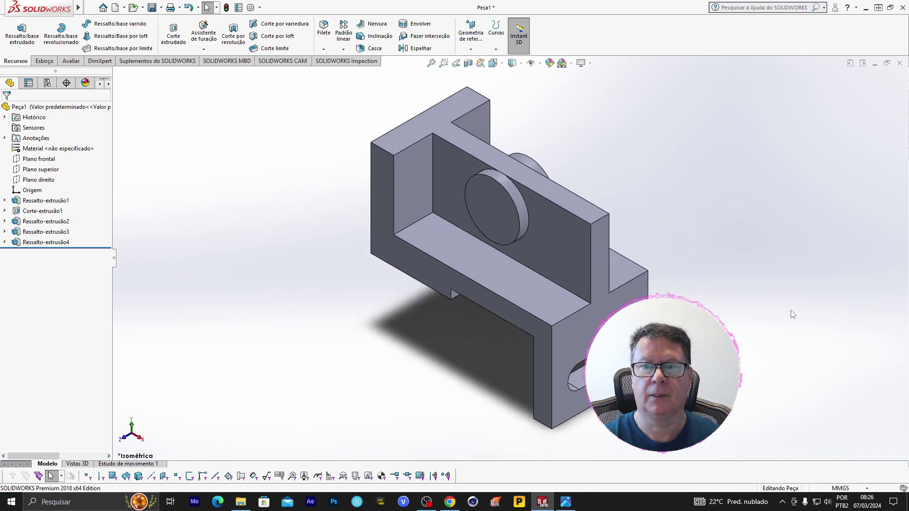
Face the raised wall's inner face straight on and start a line sketch there.
click(567, 246)
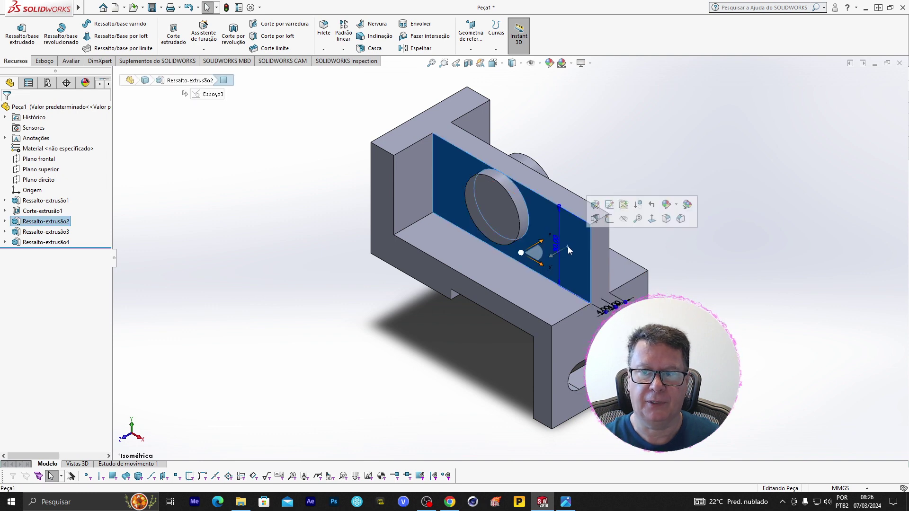
click(652, 221)
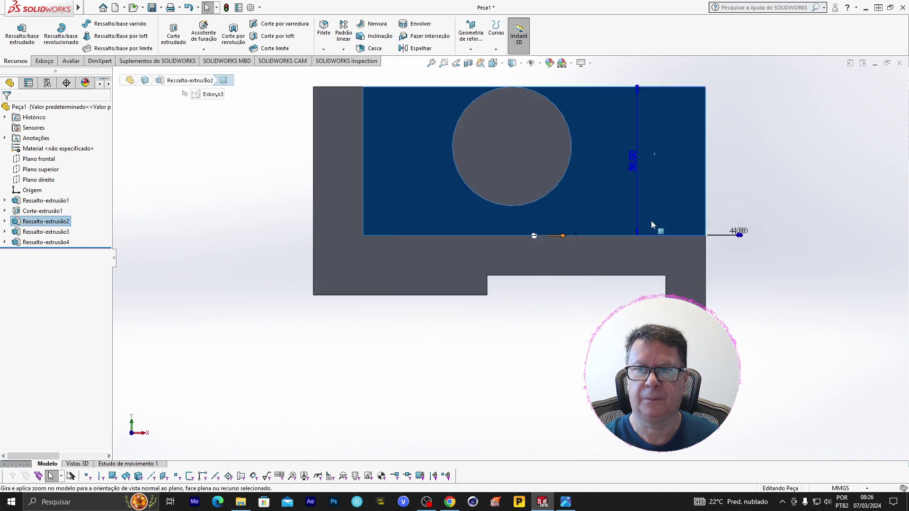
click(44, 61)
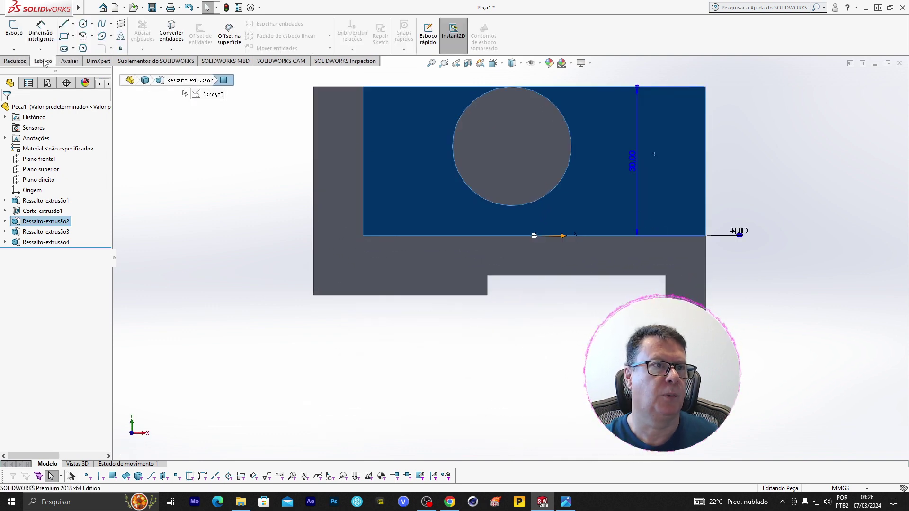
click(70, 24)
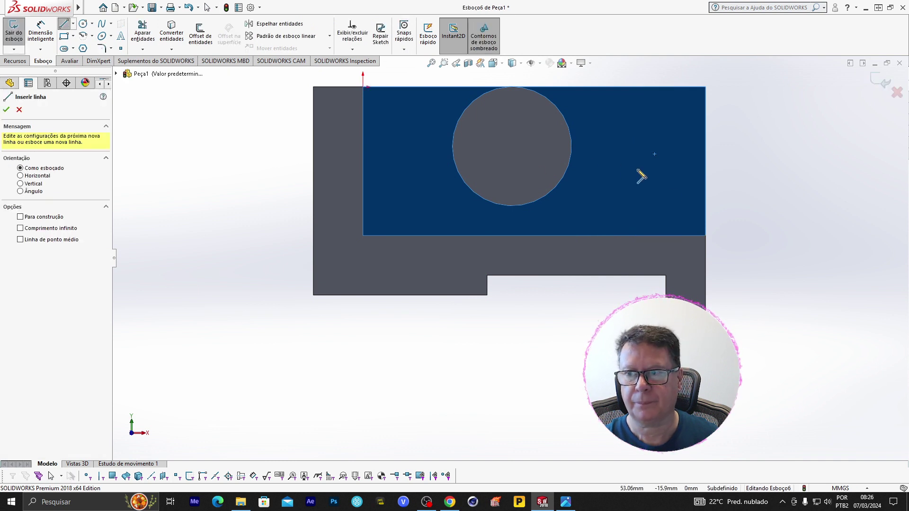
Draw the diagonal from the lower-right corner to the top edge beside the circle, plus a top horizontal line.
click(705, 234)
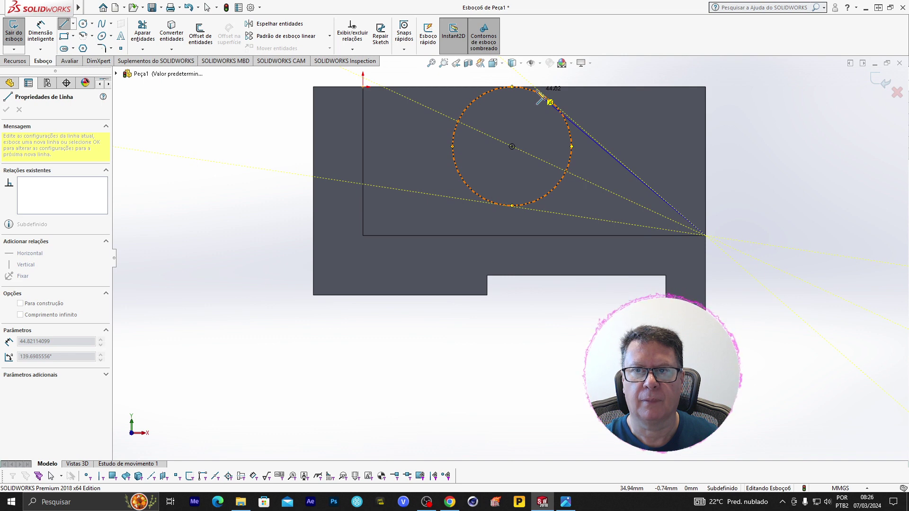
scroll(547, 94, up, 1)
scroll(548, 97, up, 2)
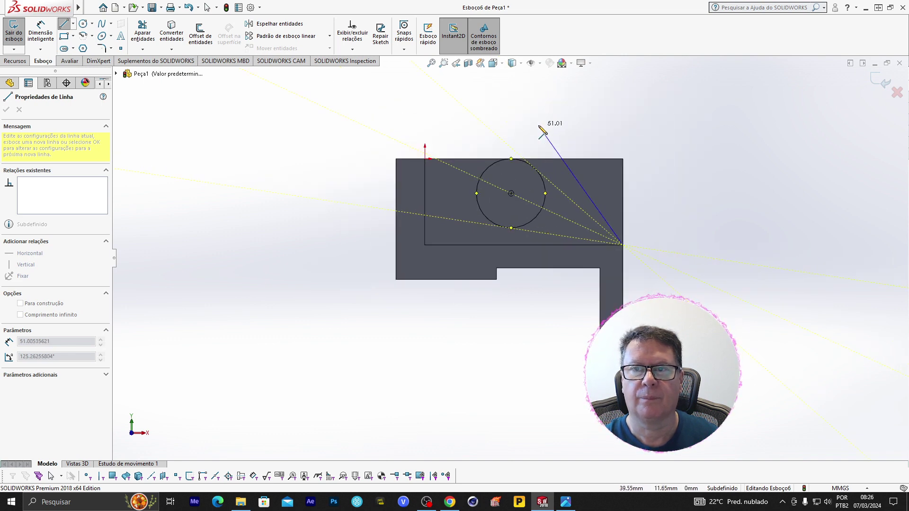
scroll(531, 180, down, 2)
scroll(523, 222, down, 2)
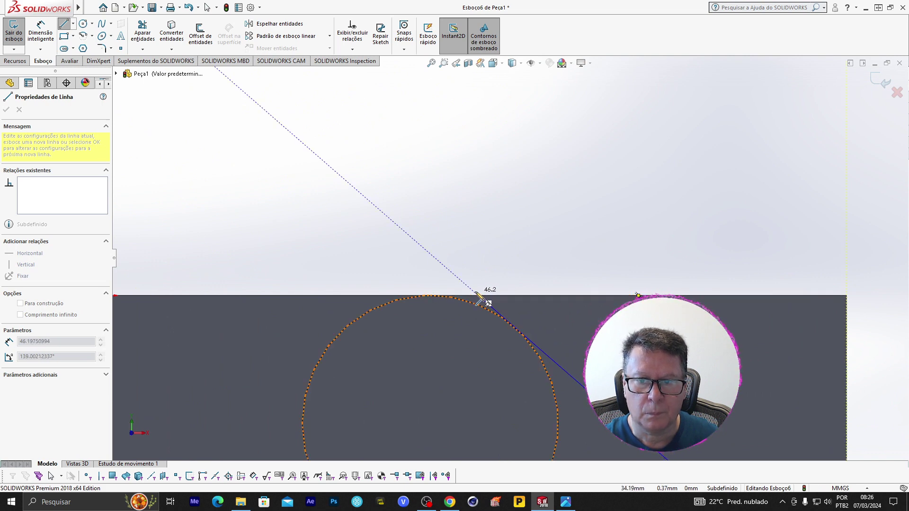
click(479, 296)
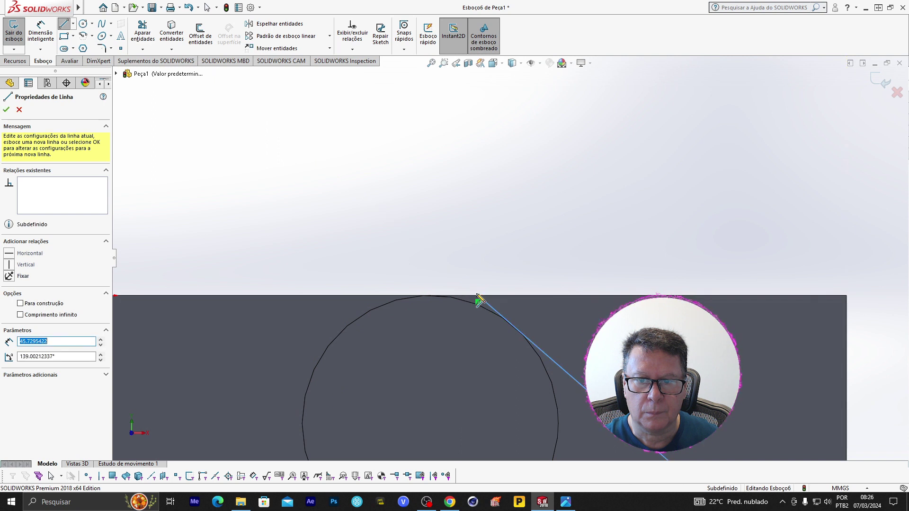
click(847, 297)
scroll(848, 299, down, 3)
scroll(852, 304, down, 4)
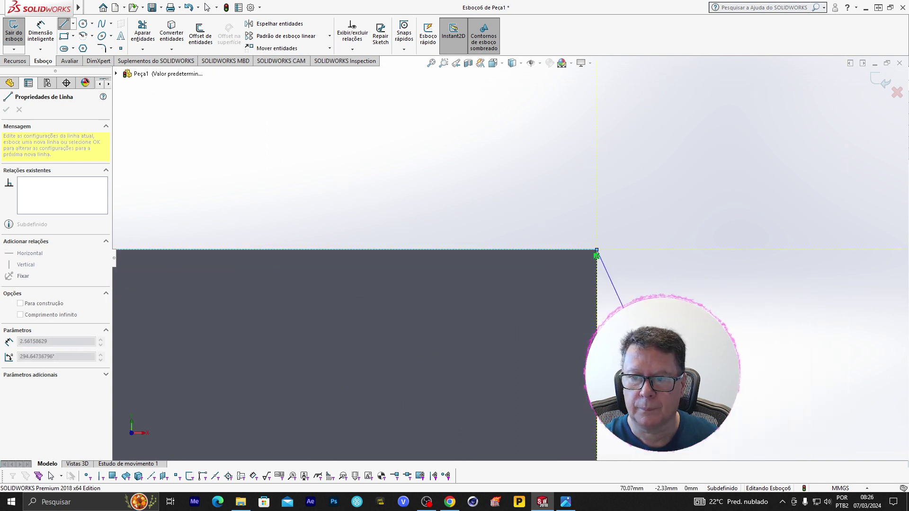
scroll(587, 332, down, 3)
scroll(586, 327, down, 2)
scroll(537, 361, down, 2)
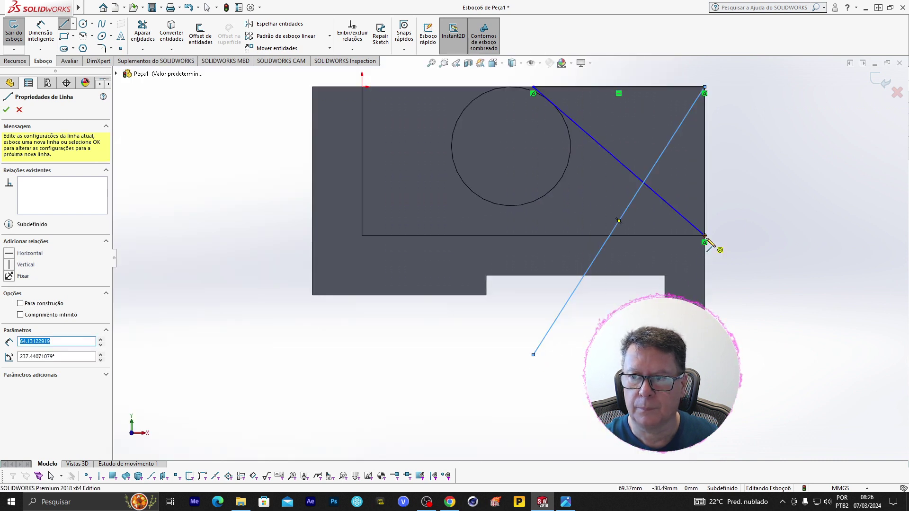
key(Escape)
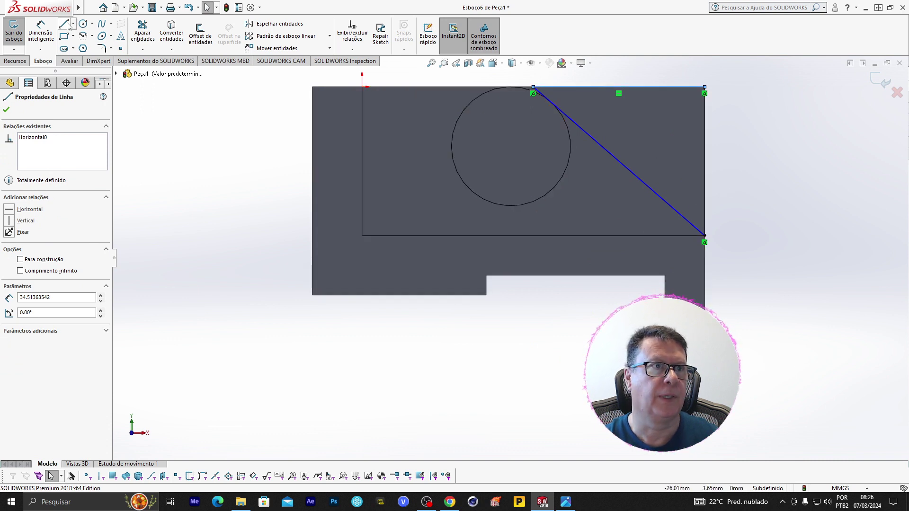
Draw the right vertical line from the top-right to the bottom-right corner, closing the triangle.
click(67, 25)
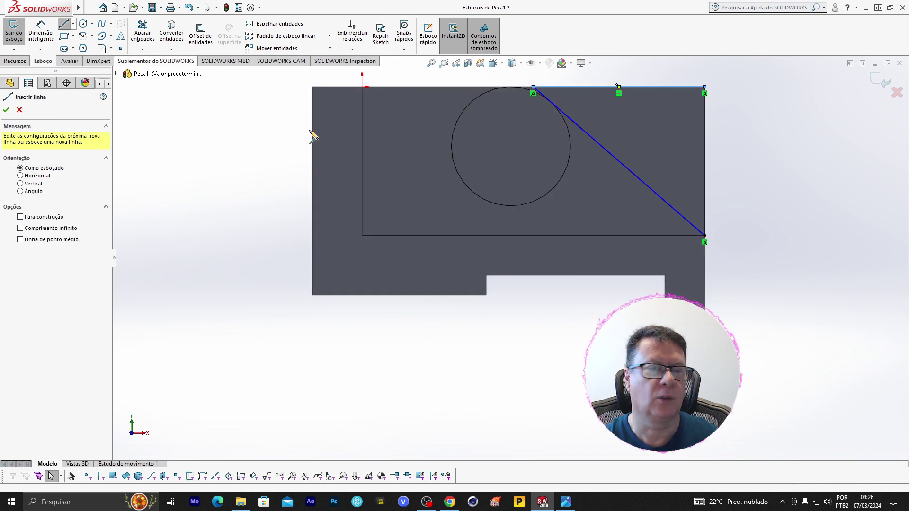
click(705, 88)
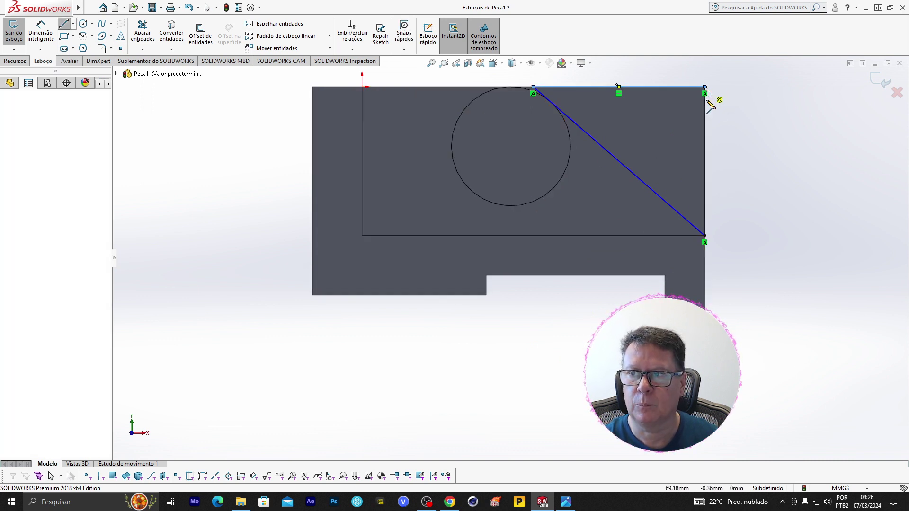
click(705, 235)
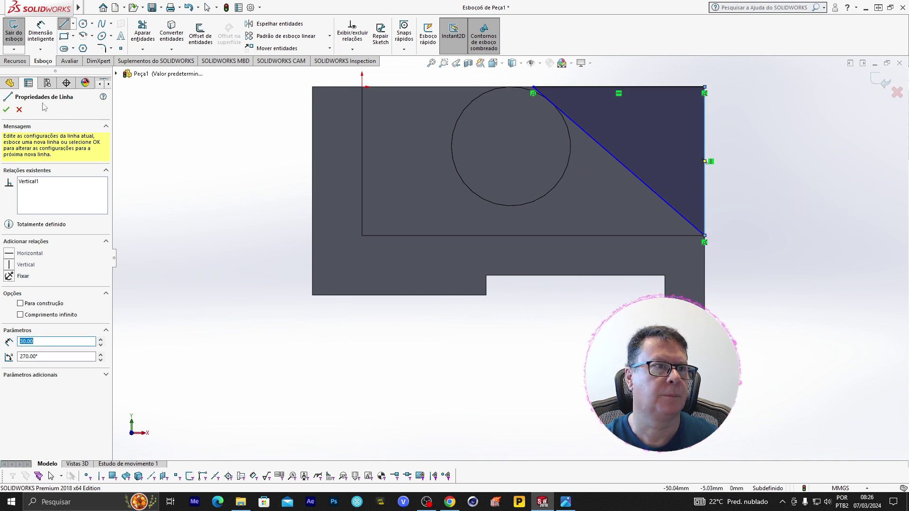
scroll(548, 112, up, 1)
scroll(548, 115, down, 3)
scroll(547, 121, down, 2)
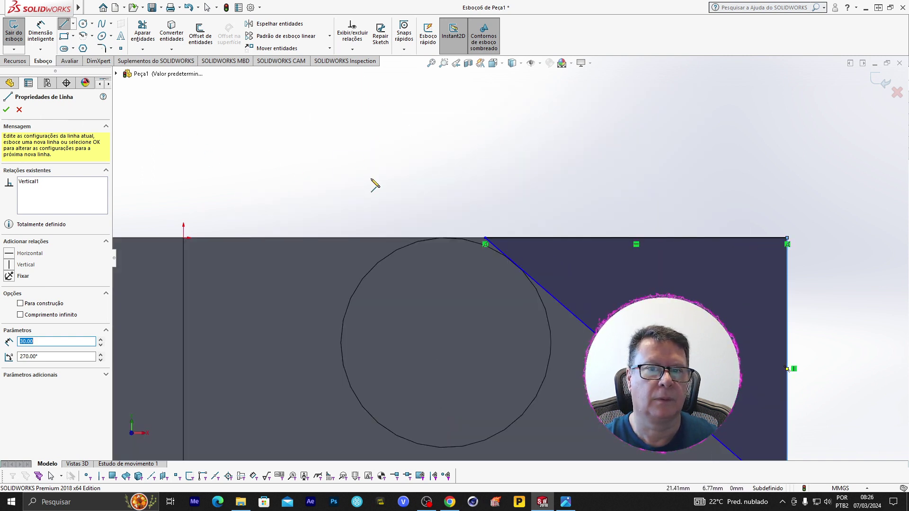
key(Escape)
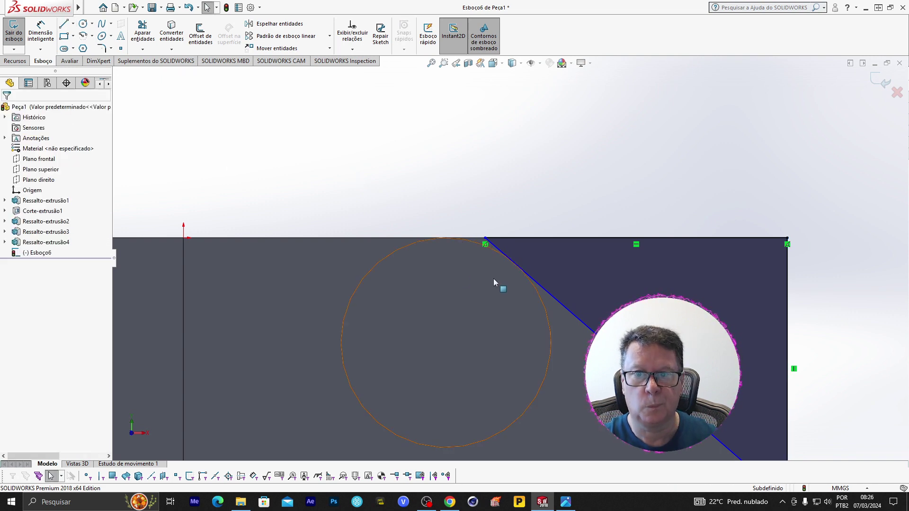
Make the diagonal line tangent to the boss circle, fully defining the sketch.
click(494, 248)
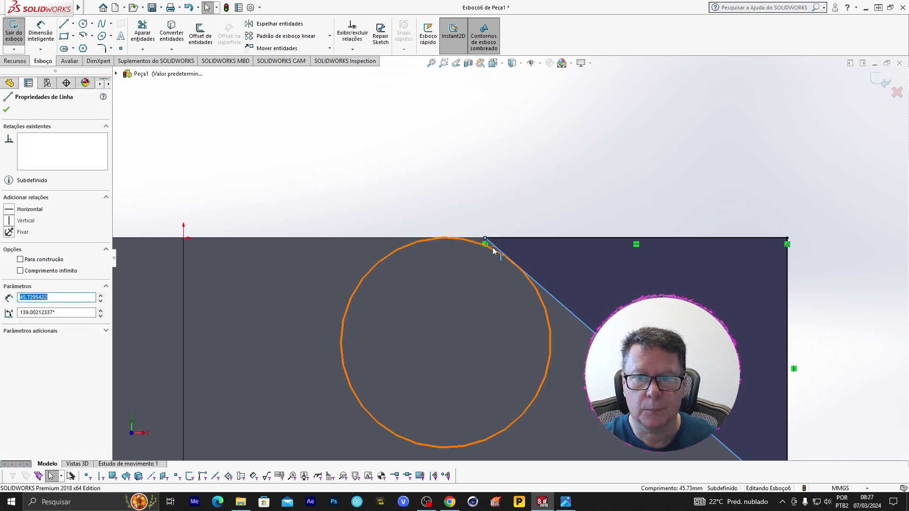
ctrl+click(492, 250)
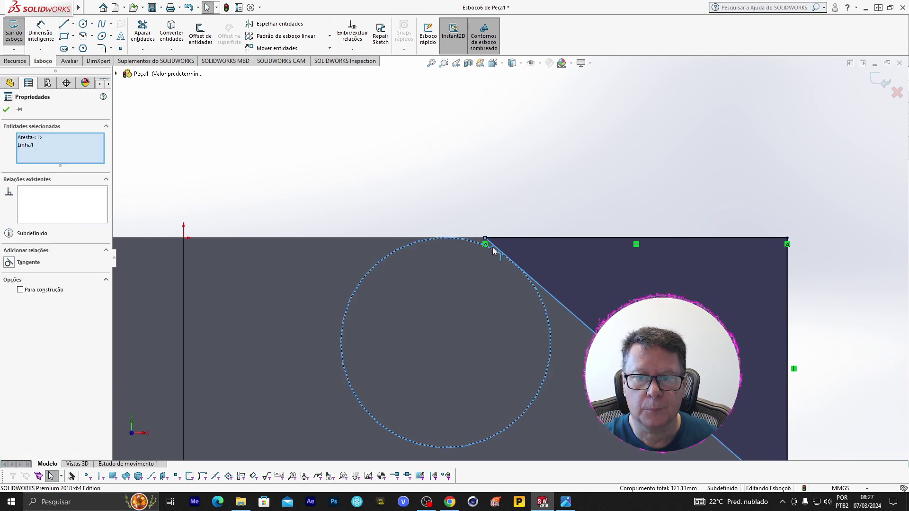
click(9, 263)
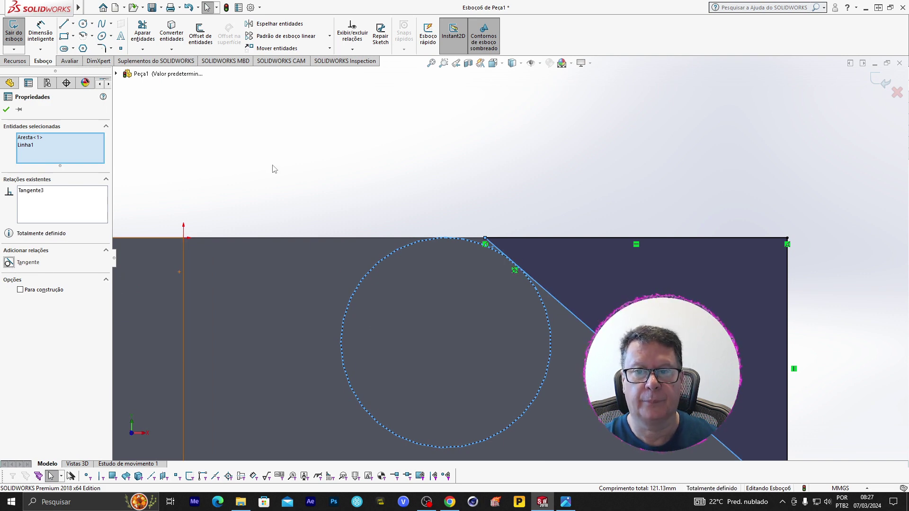
click(6, 111)
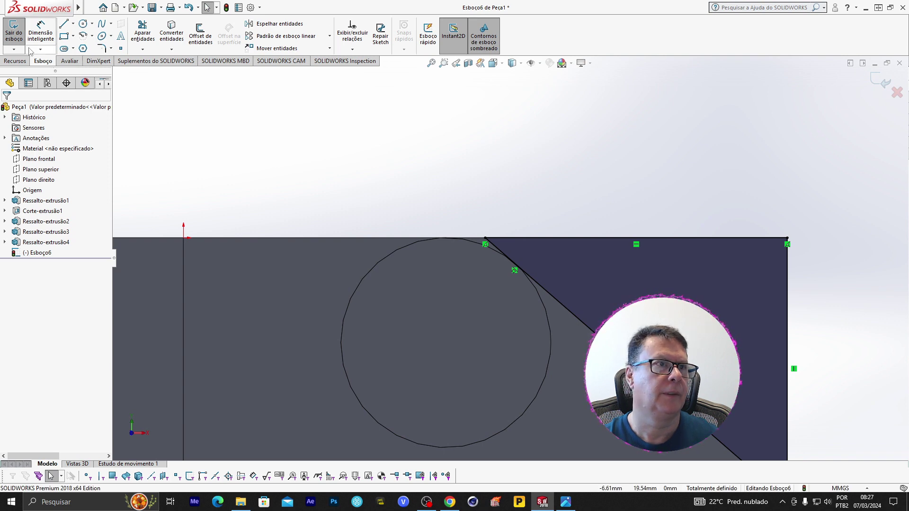
Exit the triangle sketch, return to isometric, and begin an extrusion sketch on the wall face.
click(14, 31)
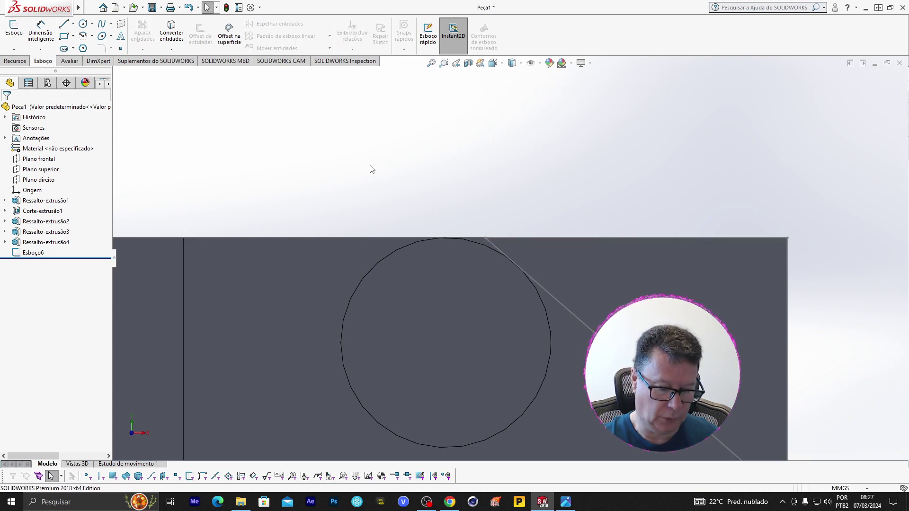
key(ctrl+7)
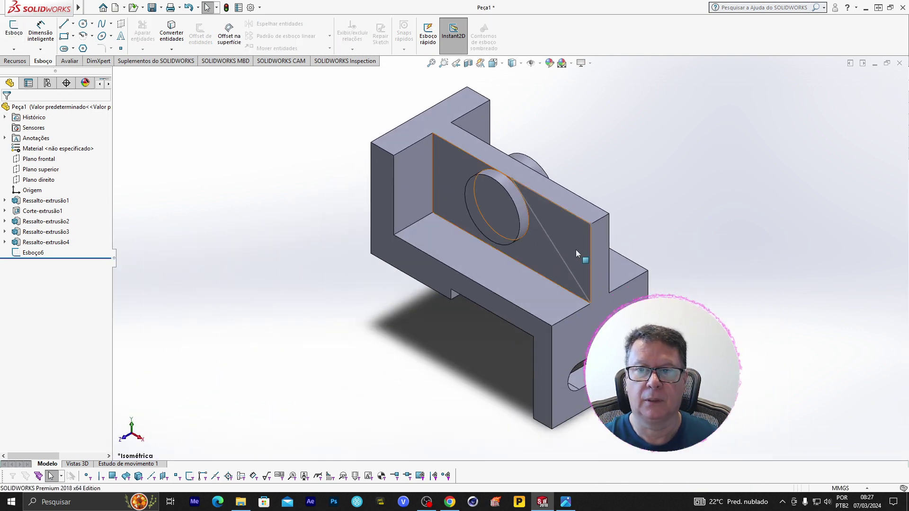
click(12, 63)
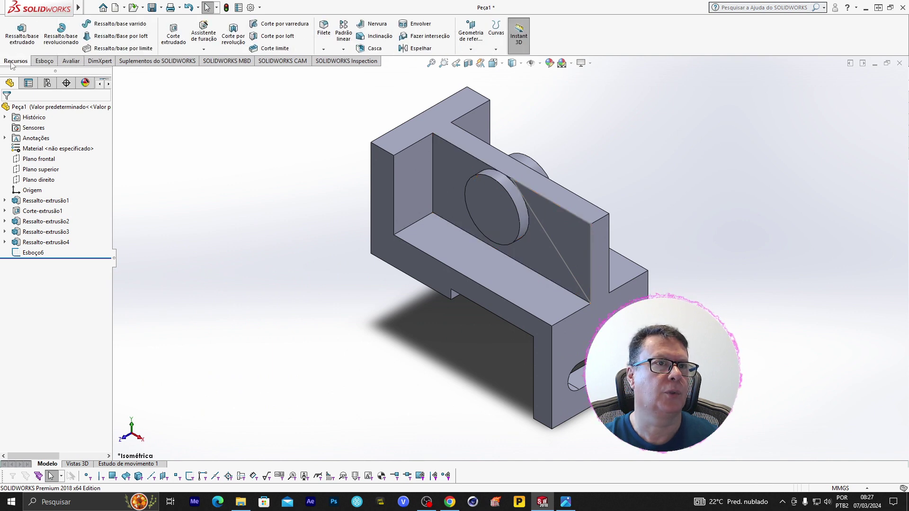
click(173, 33)
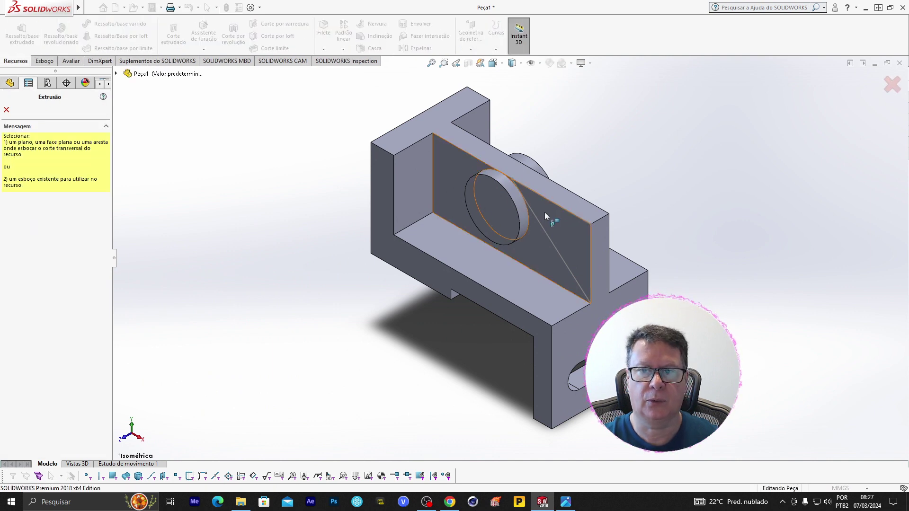
click(564, 222)
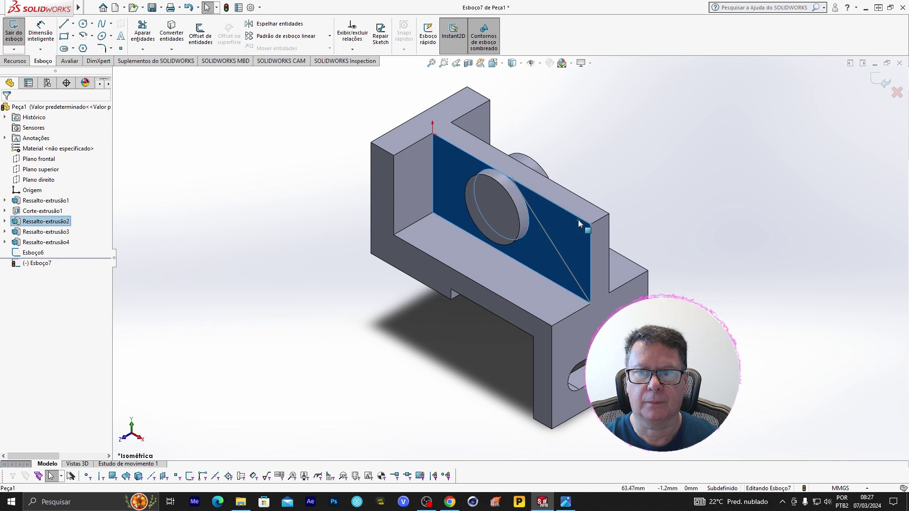
Select Esboço6 in the FeatureManager tree and turn the view normal to its plane.
click(554, 243)
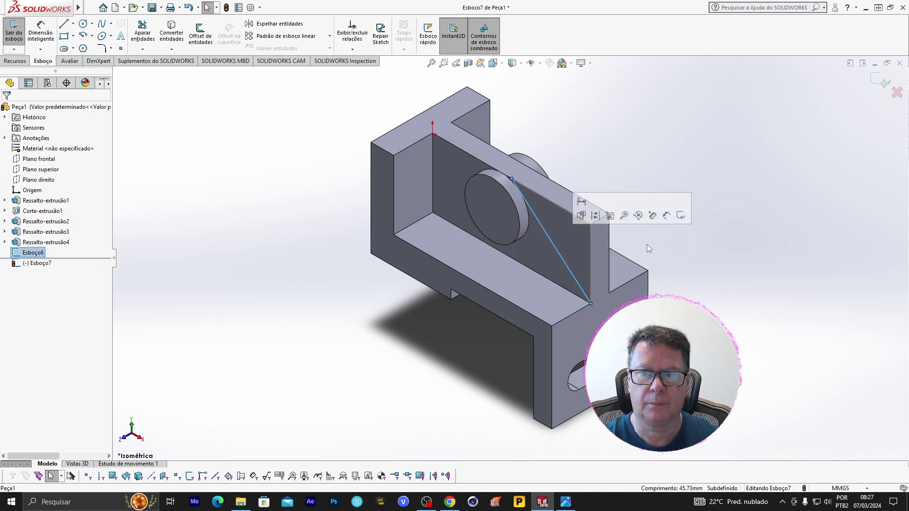
click(567, 237)
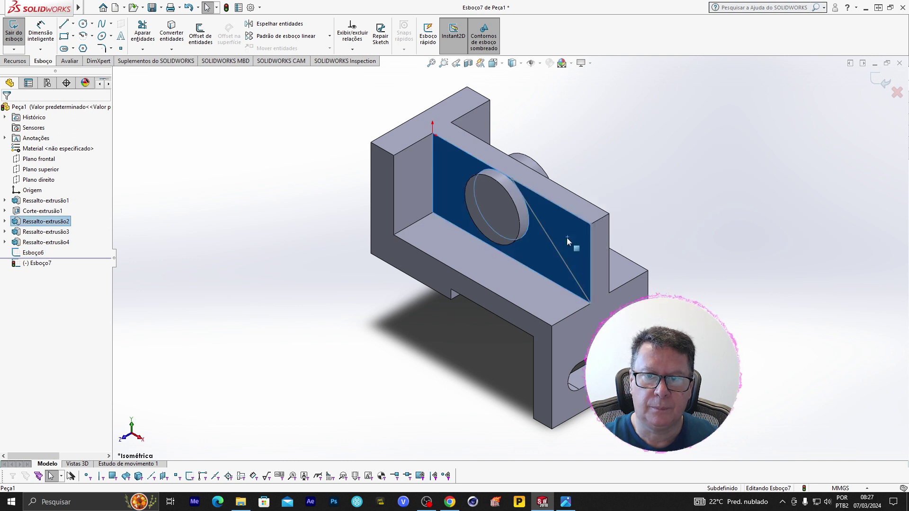
click(42, 253)
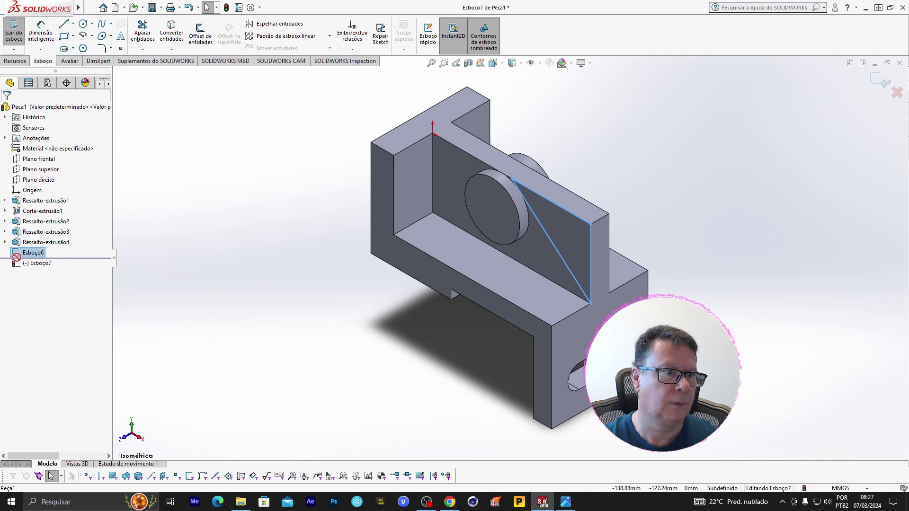
click(37, 254)
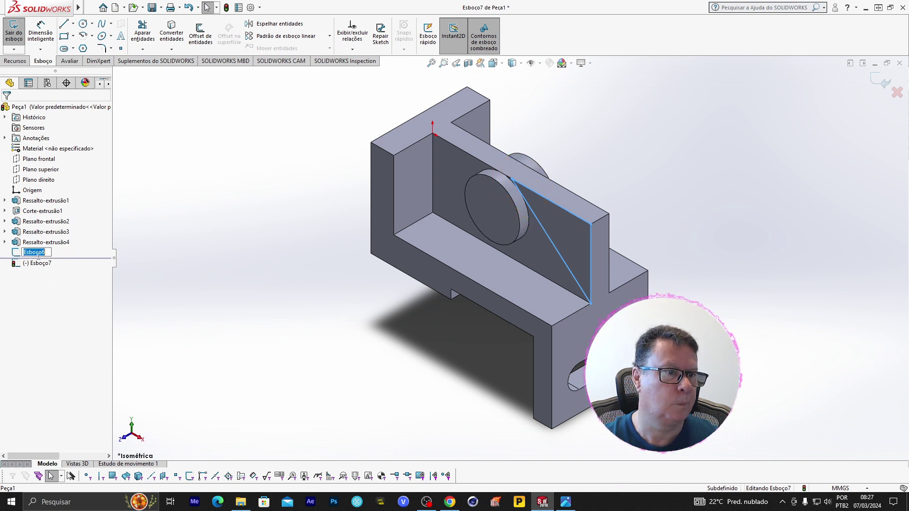
key(Escape)
click(34, 253)
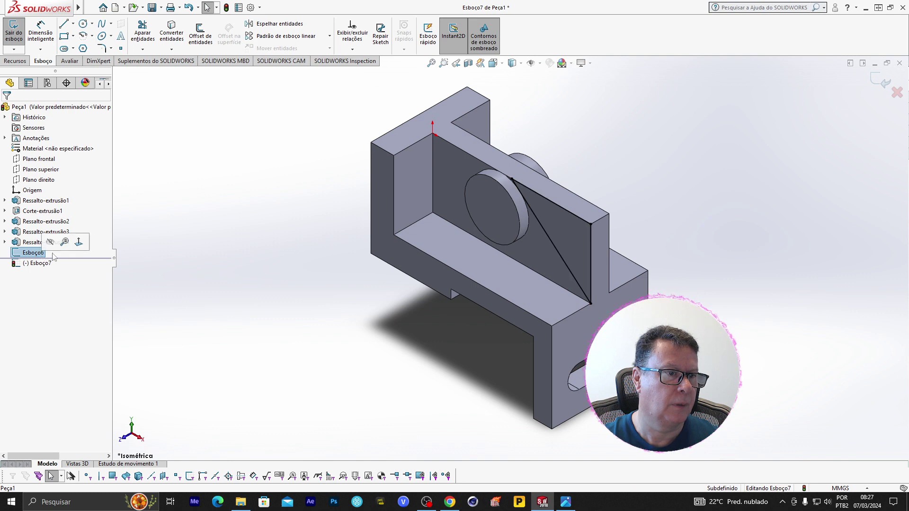
click(79, 243)
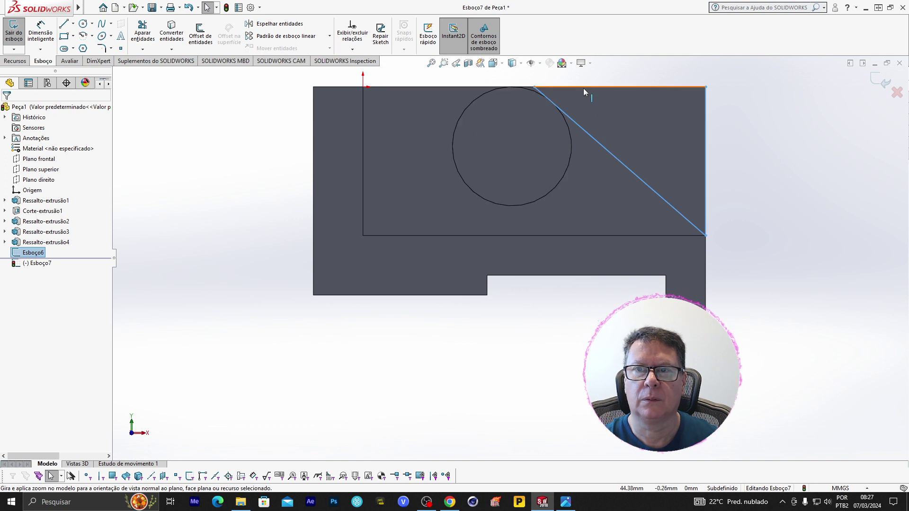
Try deleting the existing top sketch line, then select the right vertical line.
click(569, 86)
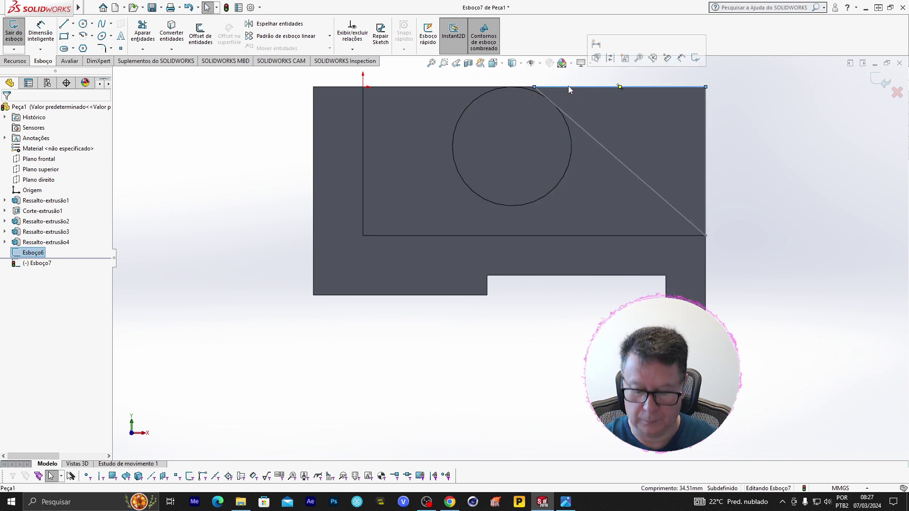
key(Delete)
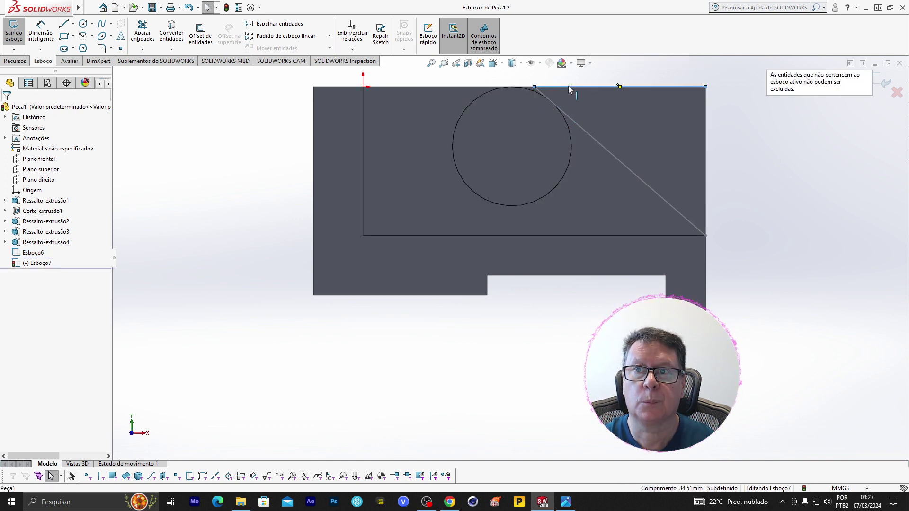
key(Escape)
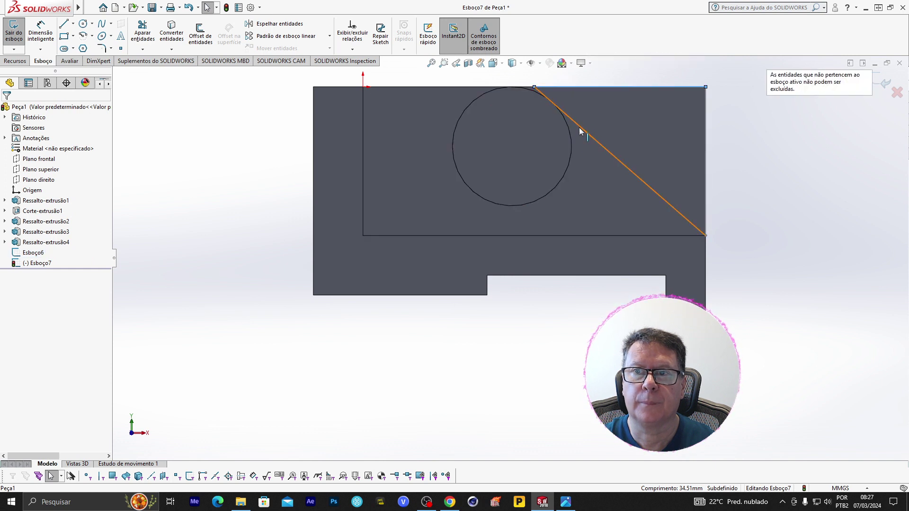
click(706, 135)
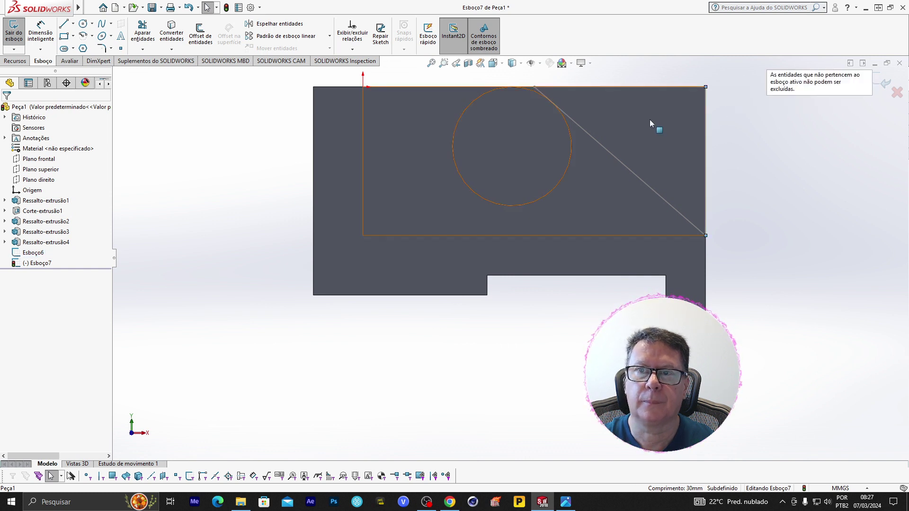
Draw a closed triangle (top edge, right side, diagonal back) and return to isometric view.
click(63, 25)
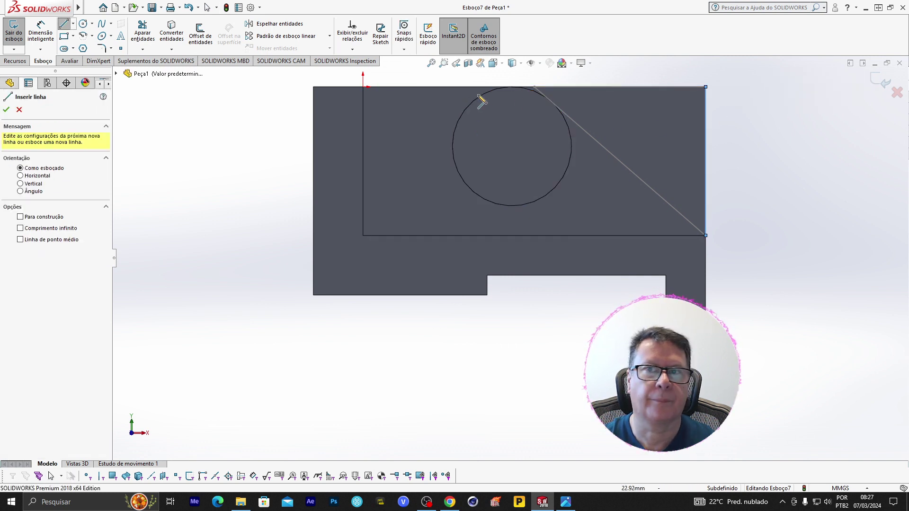
click(535, 87)
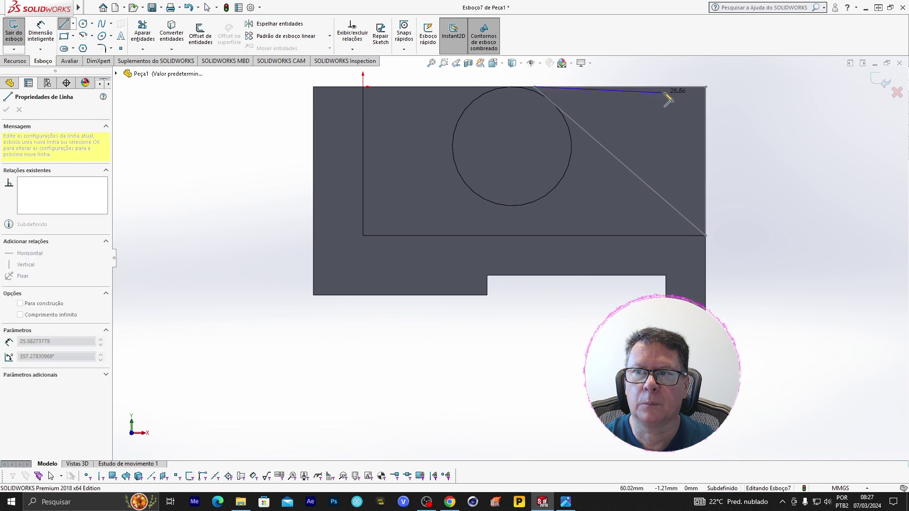
click(705, 88)
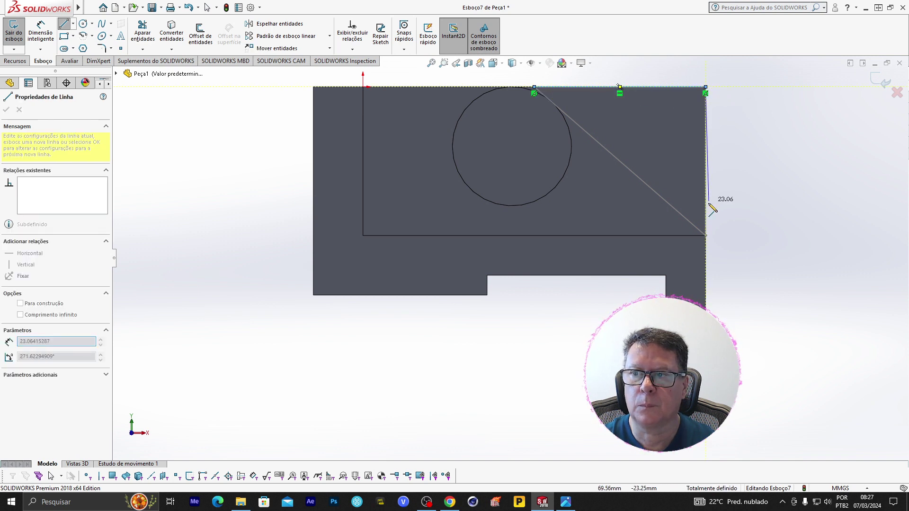
click(705, 235)
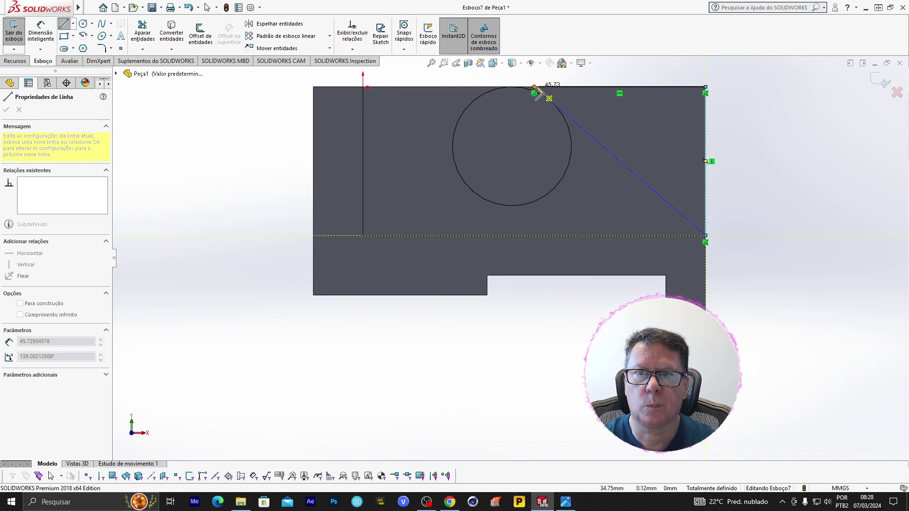
click(534, 87)
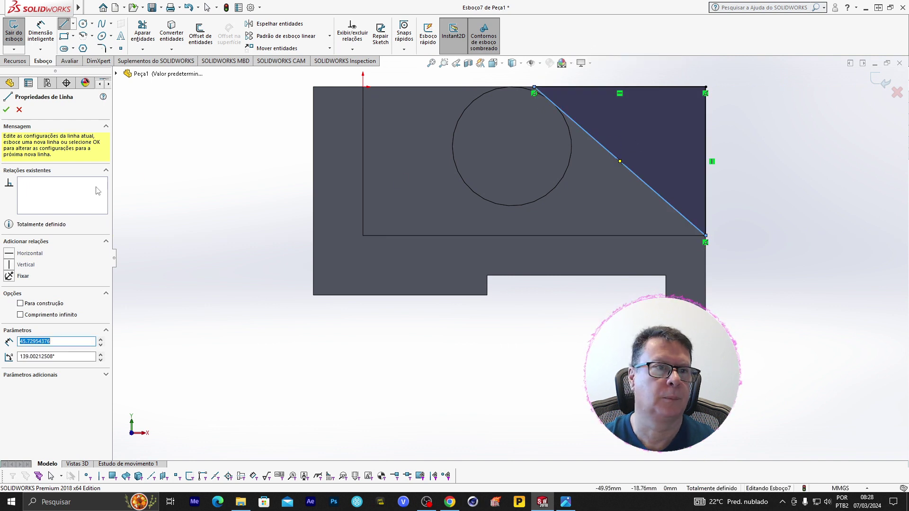
click(6, 110)
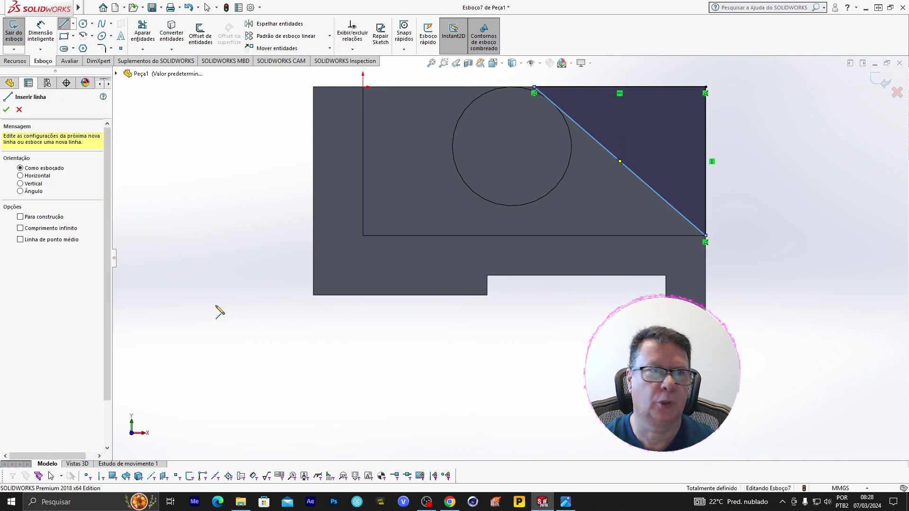
click(9, 110)
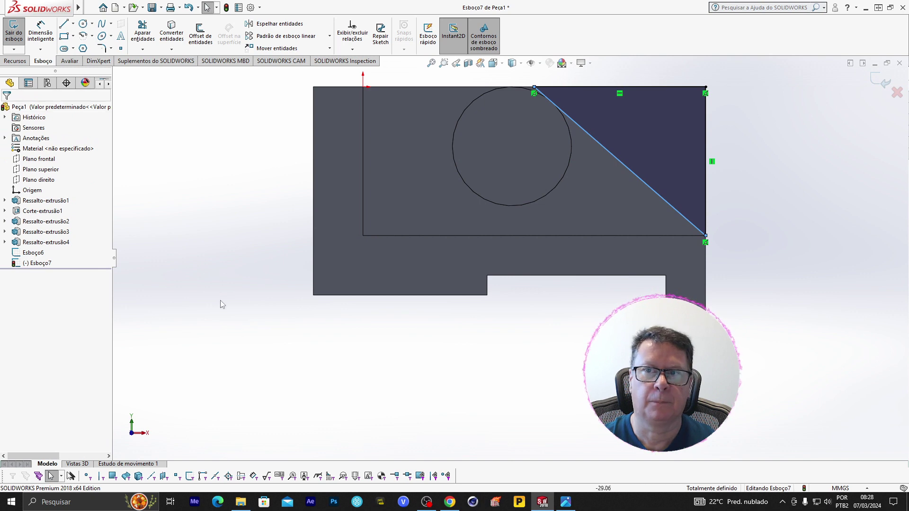
key(ctrl+7)
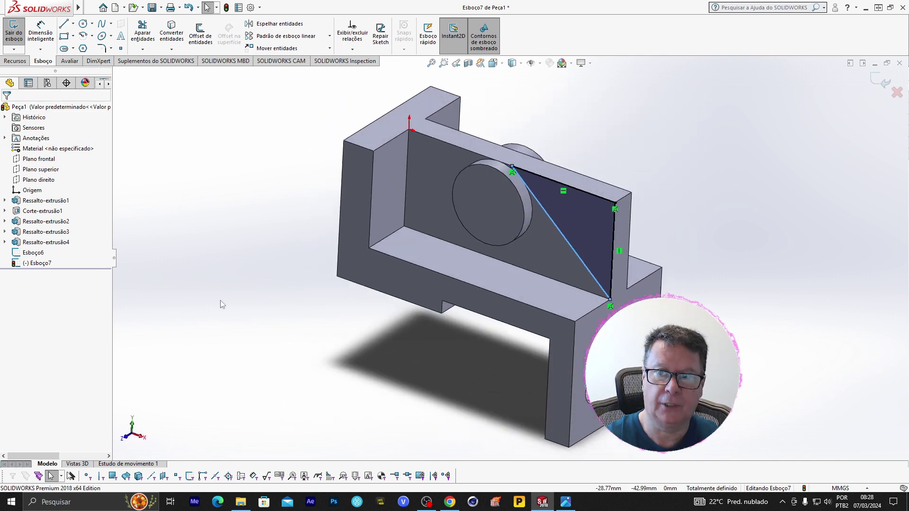
Extrude-cut the Esboço7 triangle 24 mm deep, creating Corte-extrusão2.
click(15, 61)
click(172, 42)
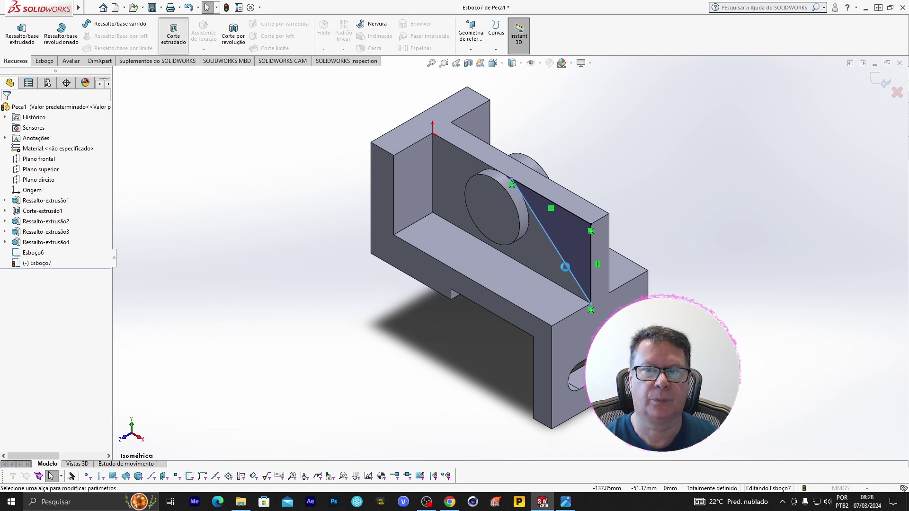
drag(569, 239, 770, 305)
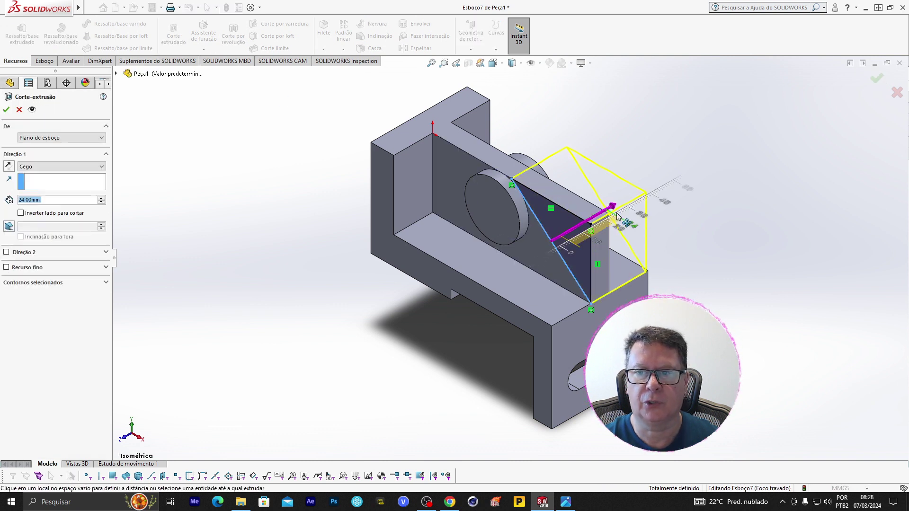
click(10, 111)
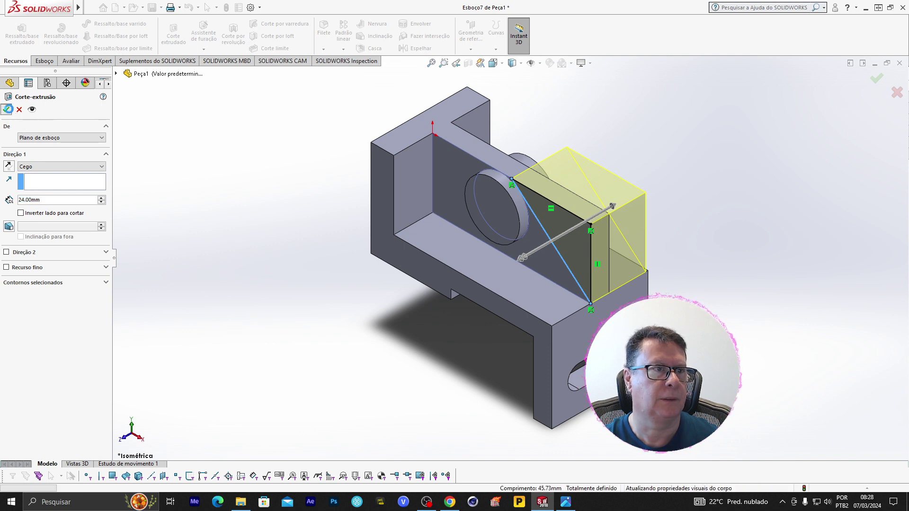
key(Escape)
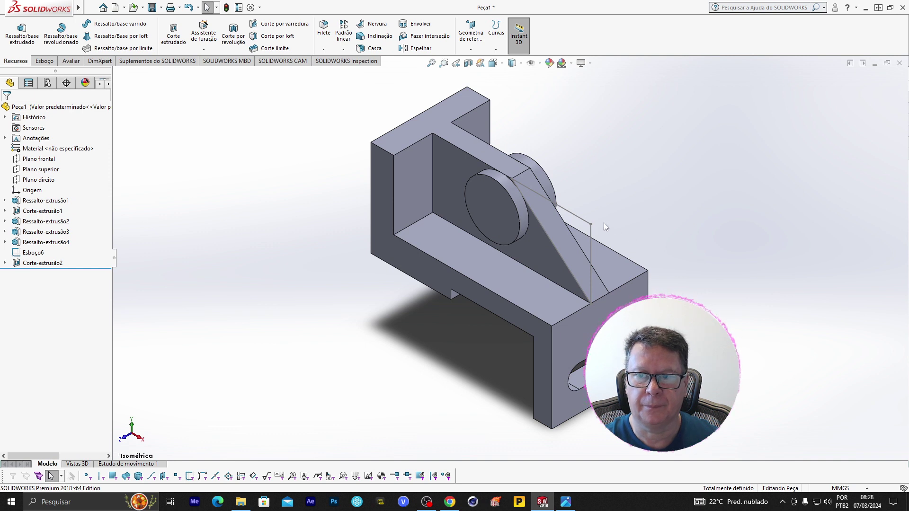
Delete the old Esboço6 sketch together with its dependent cut.
click(586, 221)
key(Delete)
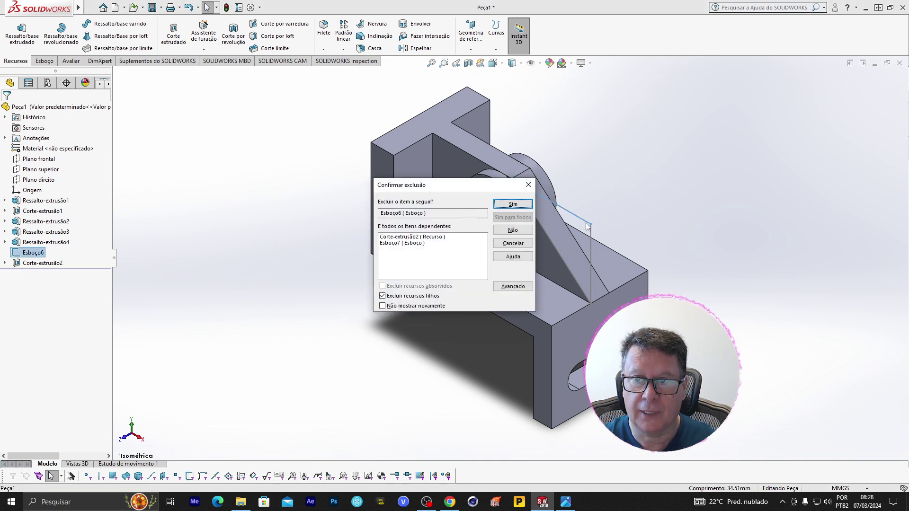
click(513, 204)
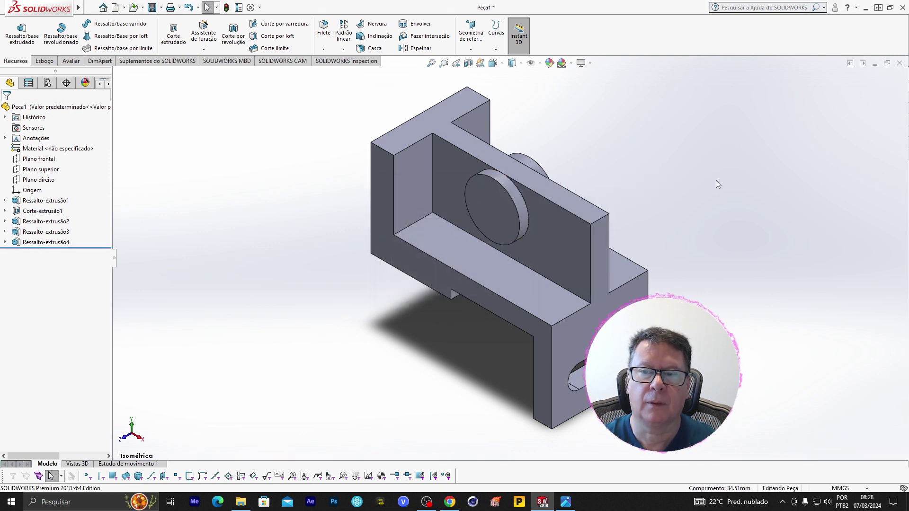
Face the wall's front face and start a new line from its lower-right corner.
click(570, 239)
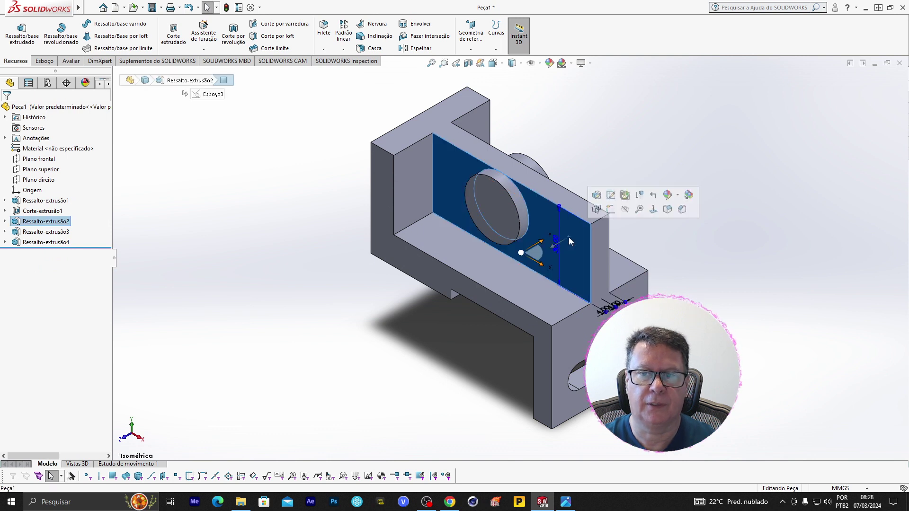
click(654, 209)
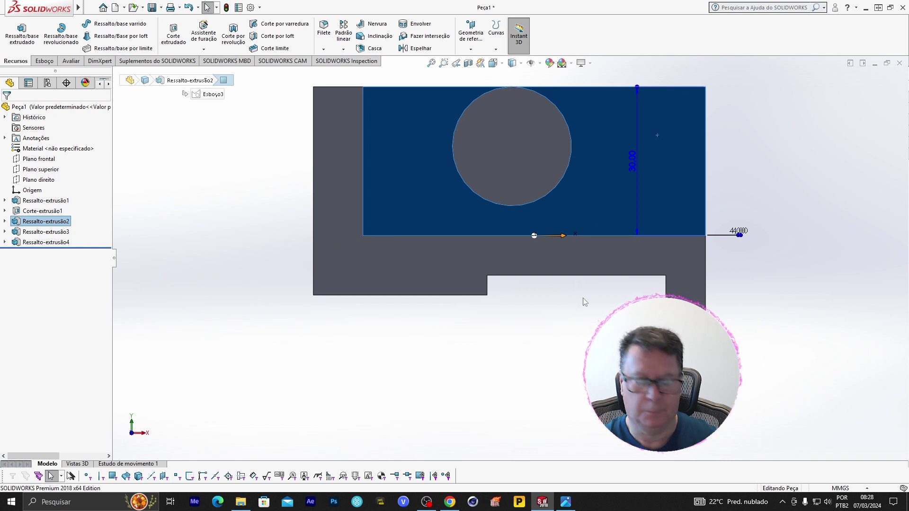
ctrl+middle_drag(584, 317, 471, 388)
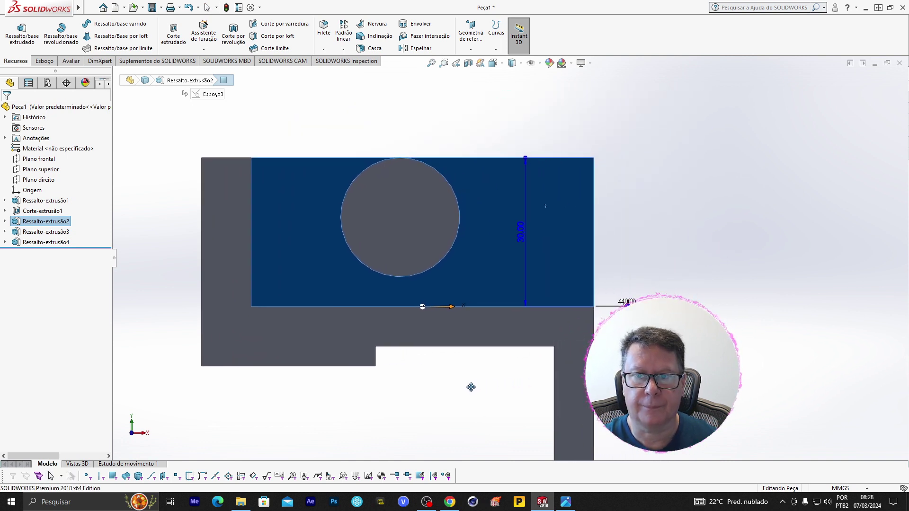
key(Escape)
click(43, 61)
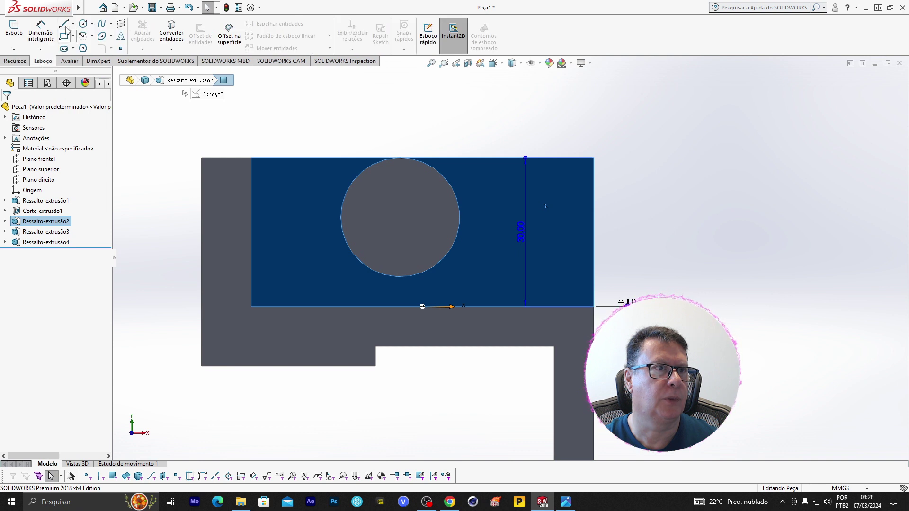
click(63, 23)
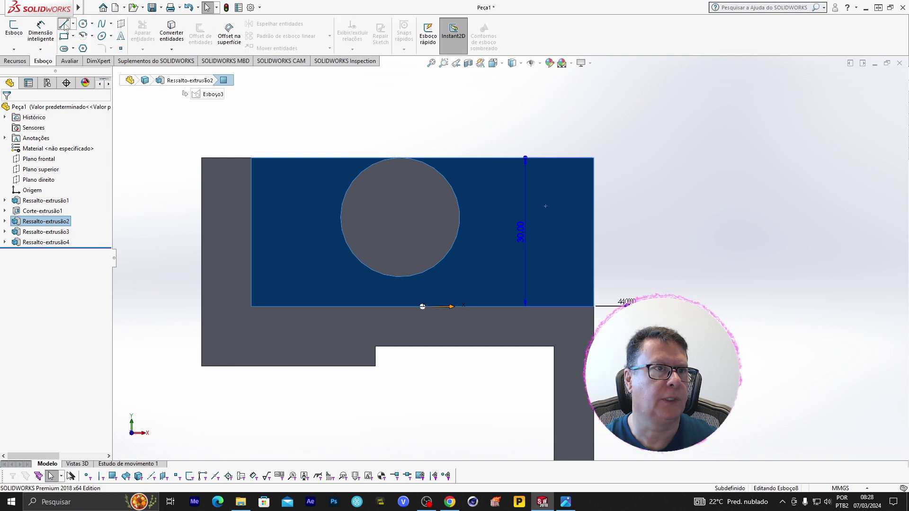
click(594, 306)
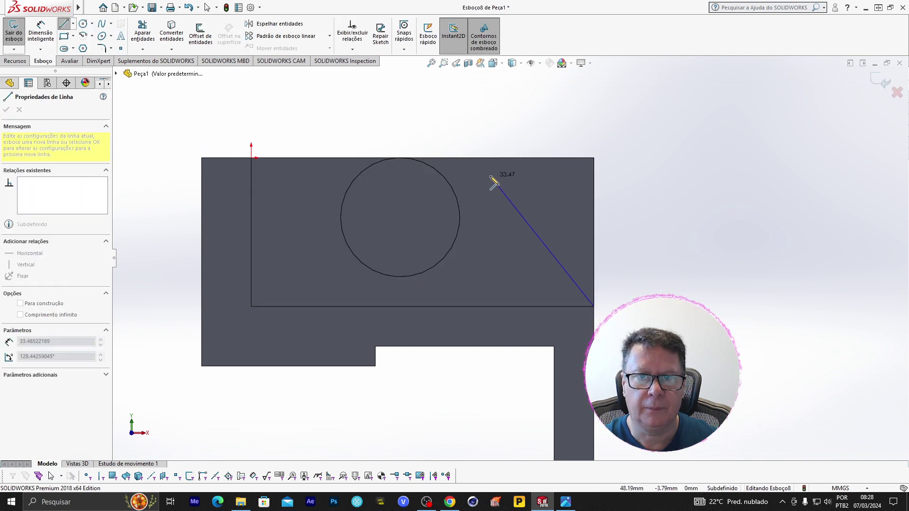
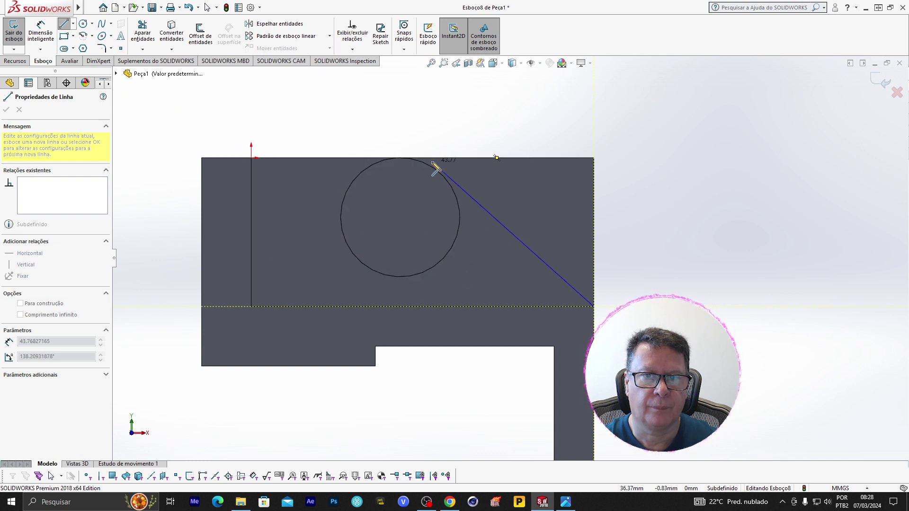
Finish the triangle's sloped and vertical lines beside the circular boss.
click(428, 158)
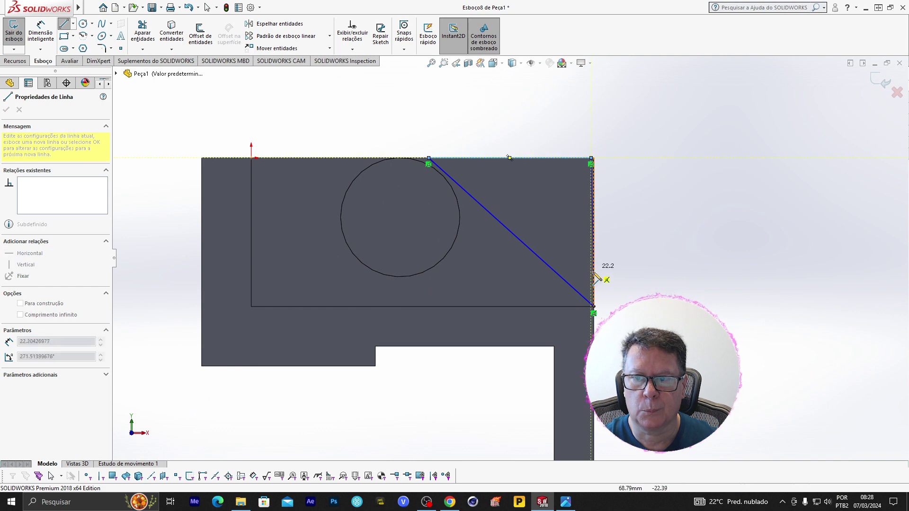
click(594, 307)
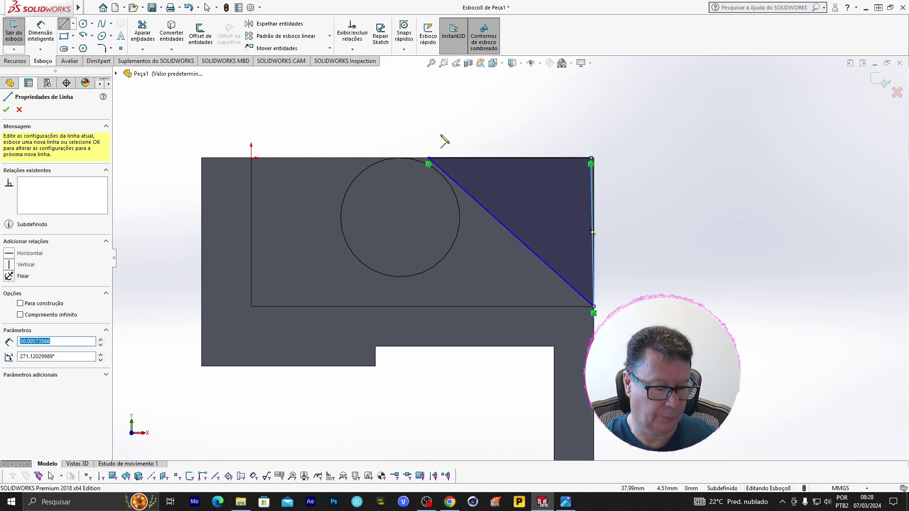
key(Escape)
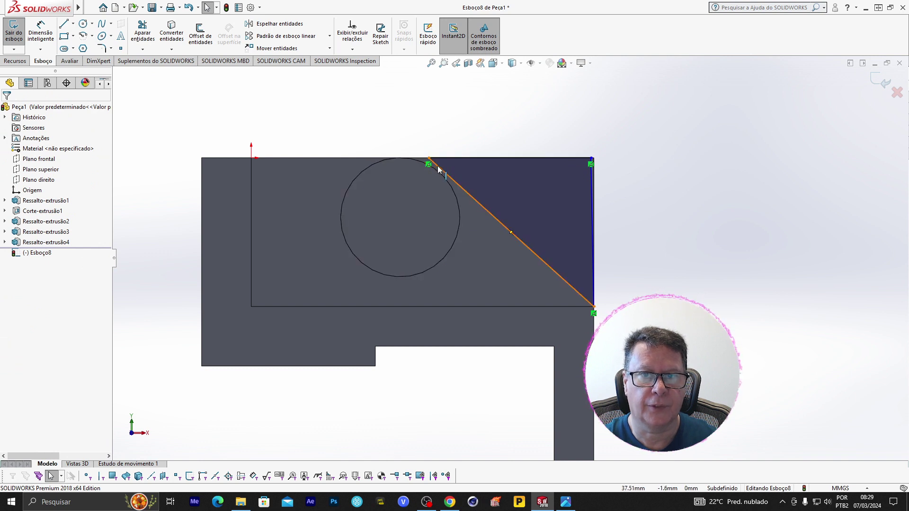
Make the diagonal line tangent to the circle and switch to isometric view.
click(438, 170)
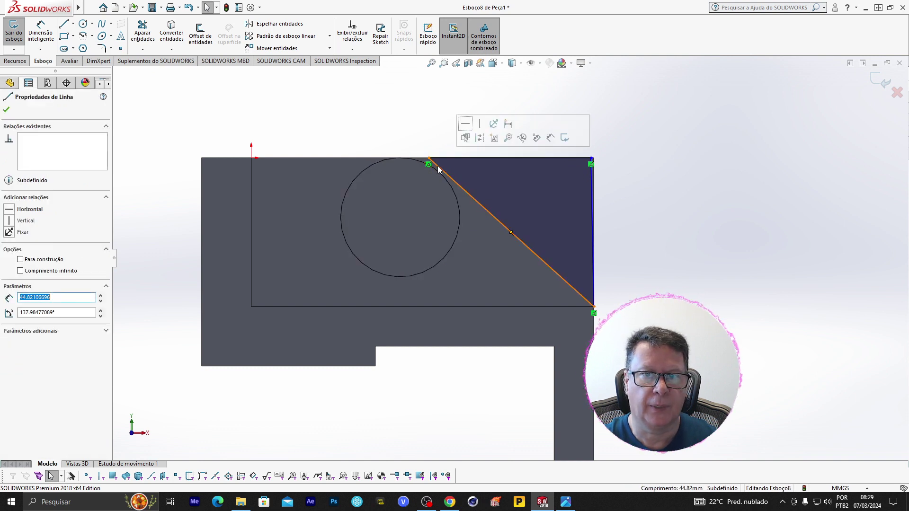
ctrl+click(438, 178)
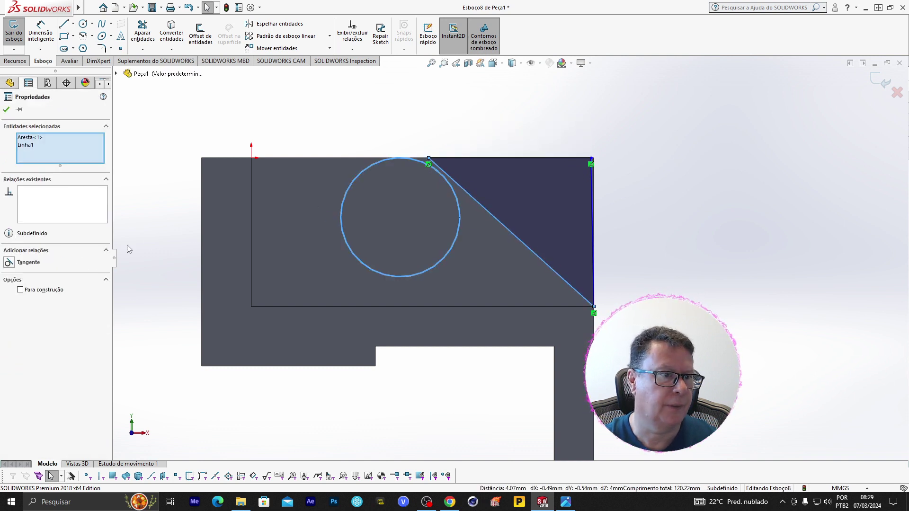
click(9, 262)
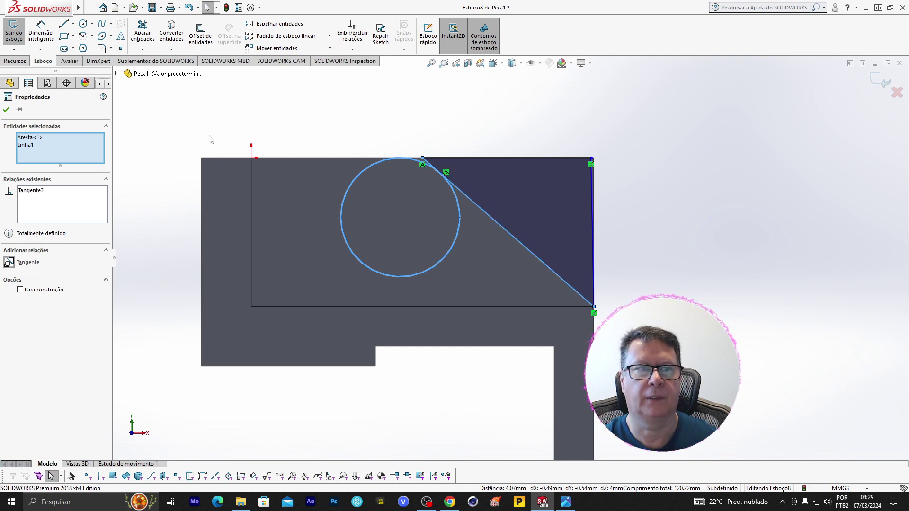
click(6, 109)
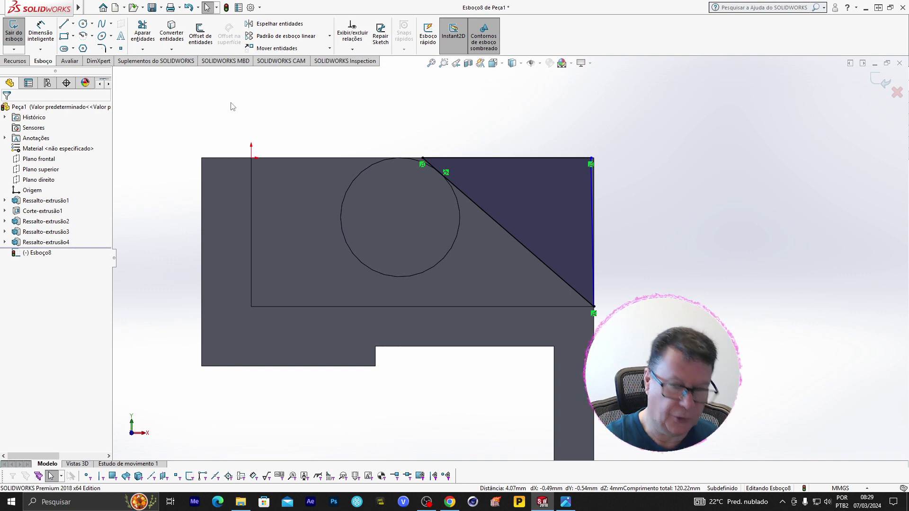
key(ctrl+7)
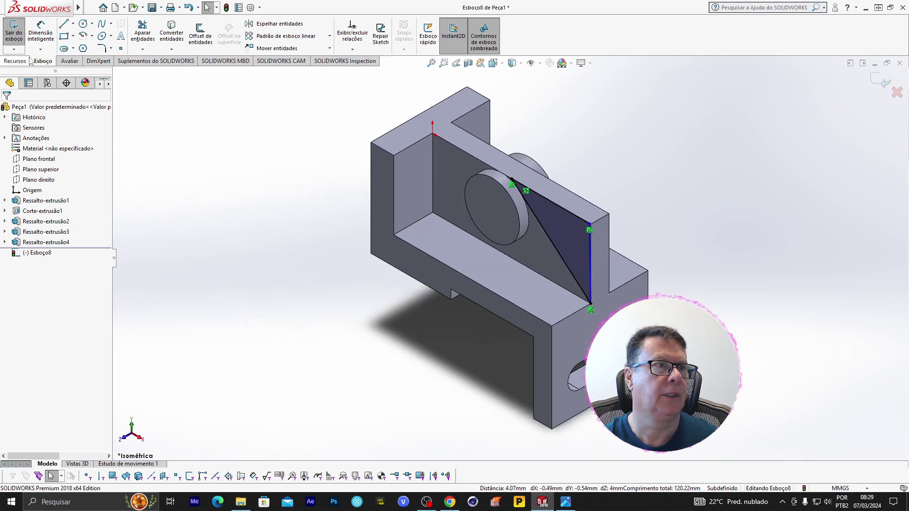
click(15, 61)
click(173, 36)
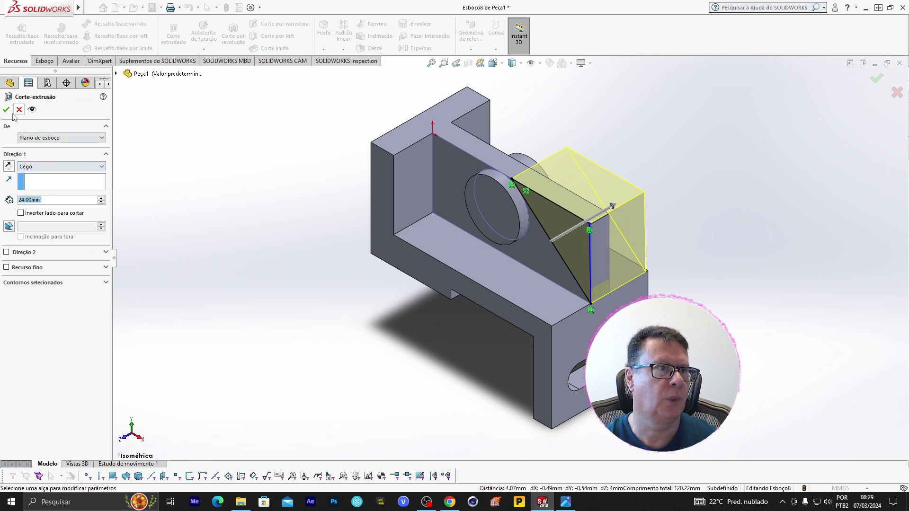
click(5, 111)
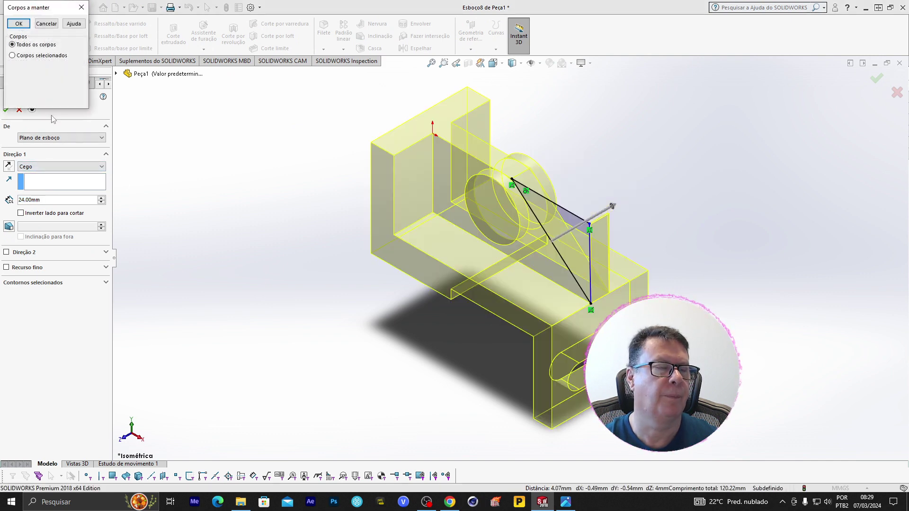
click(38, 55)
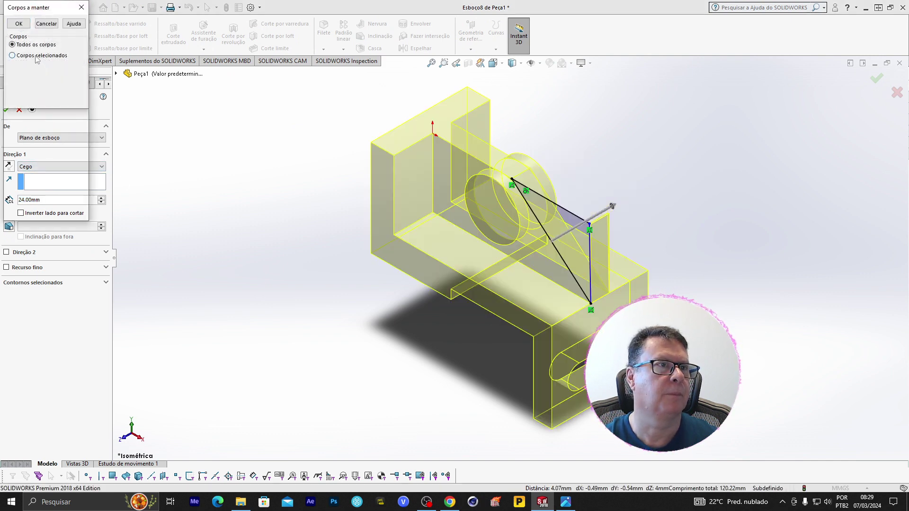
click(19, 24)
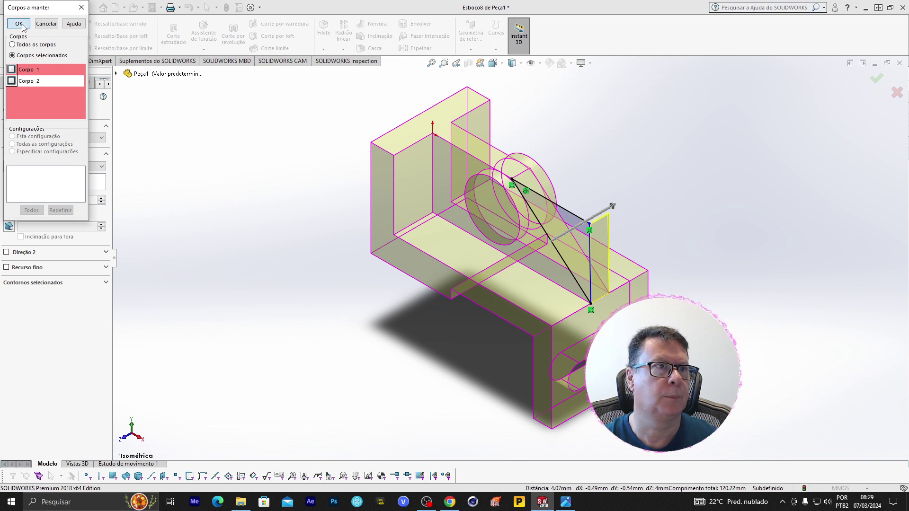
click(515, 250)
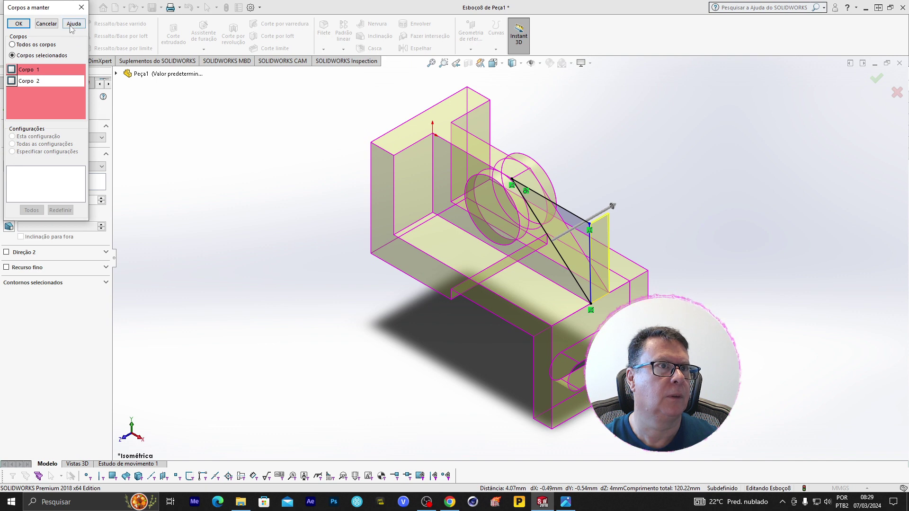
click(46, 24)
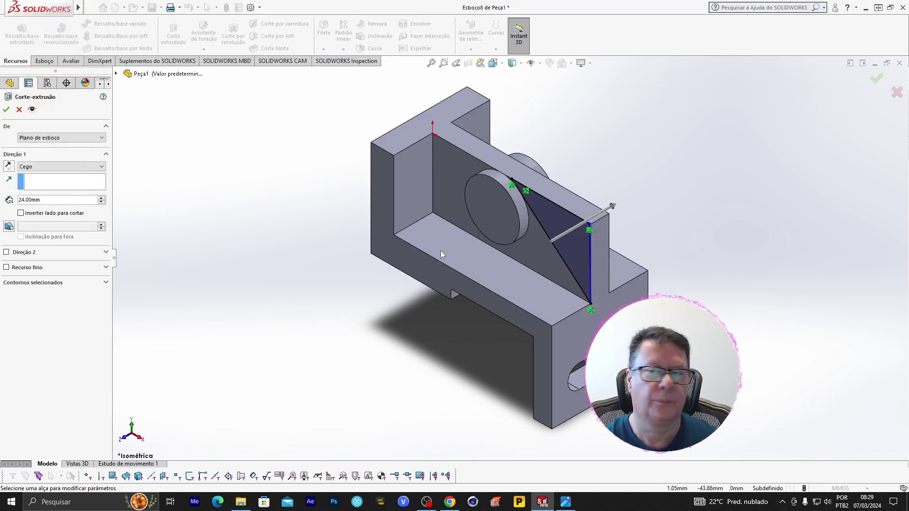
drag(612, 206, 624, 212)
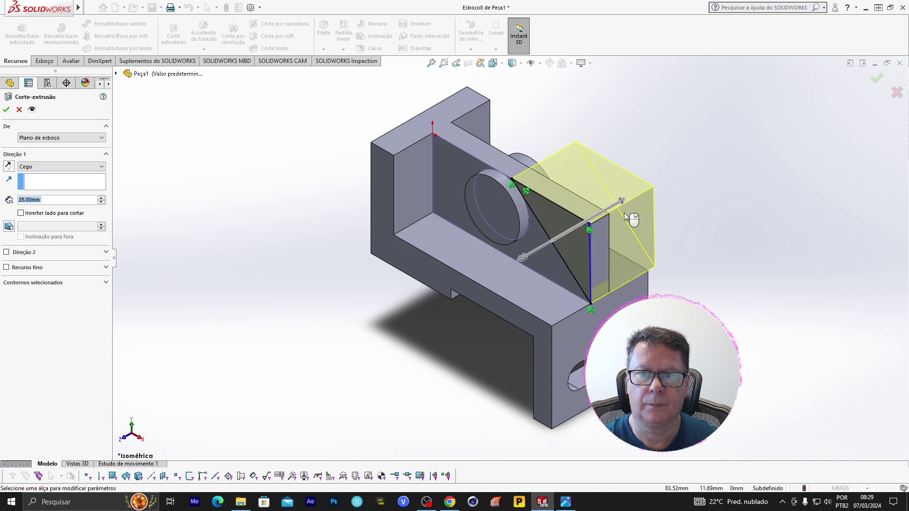
click(6, 110)
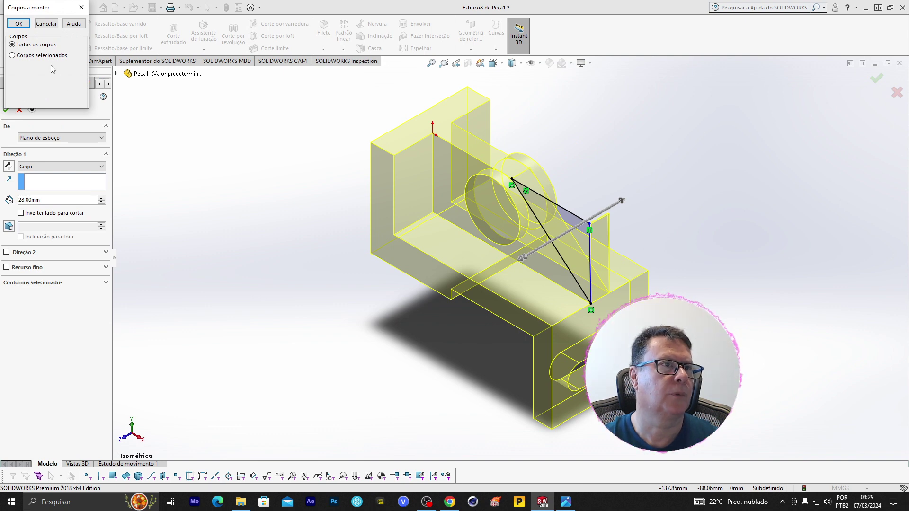
click(12, 55)
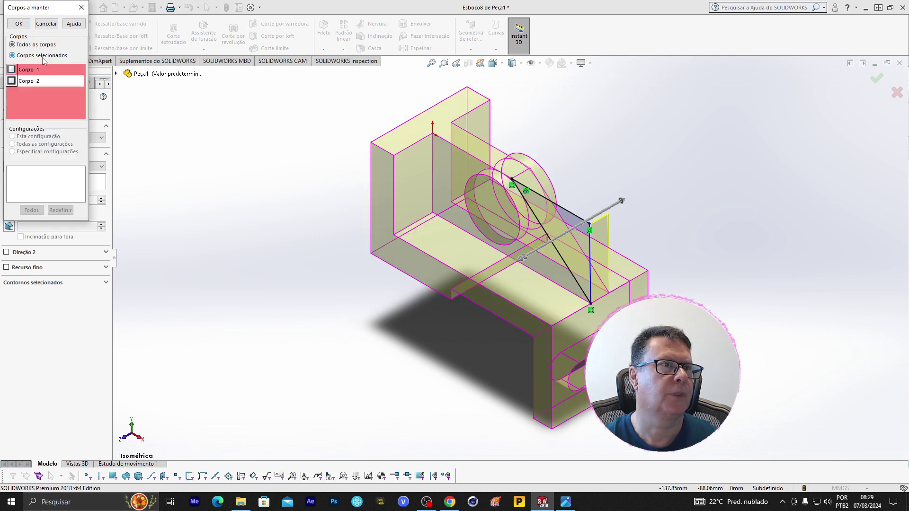
click(11, 69)
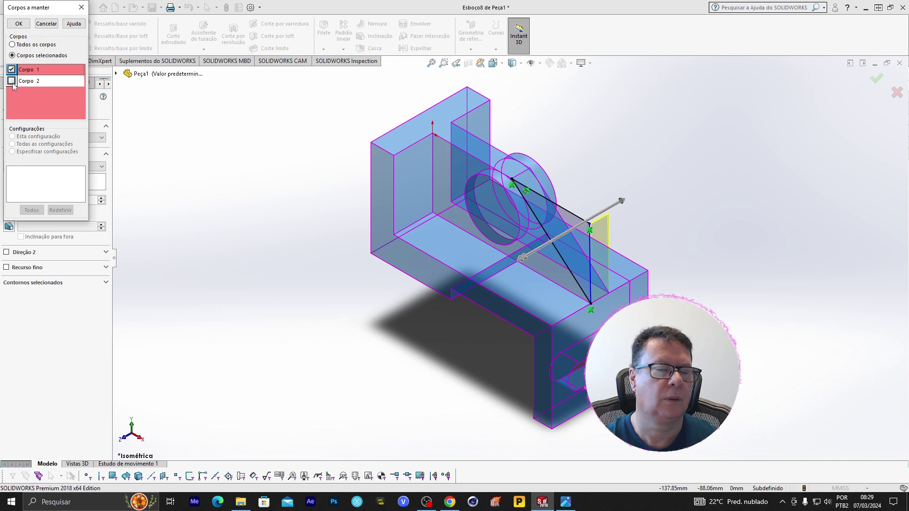
click(12, 81)
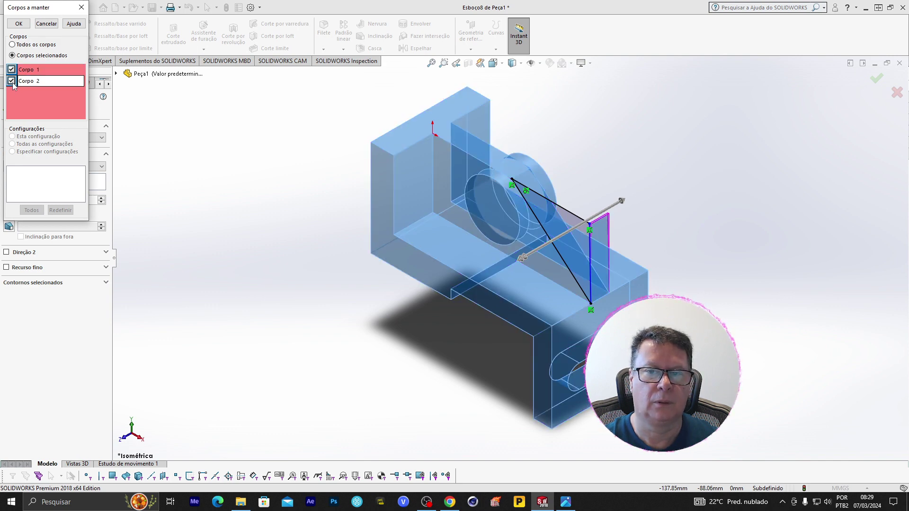
click(12, 70)
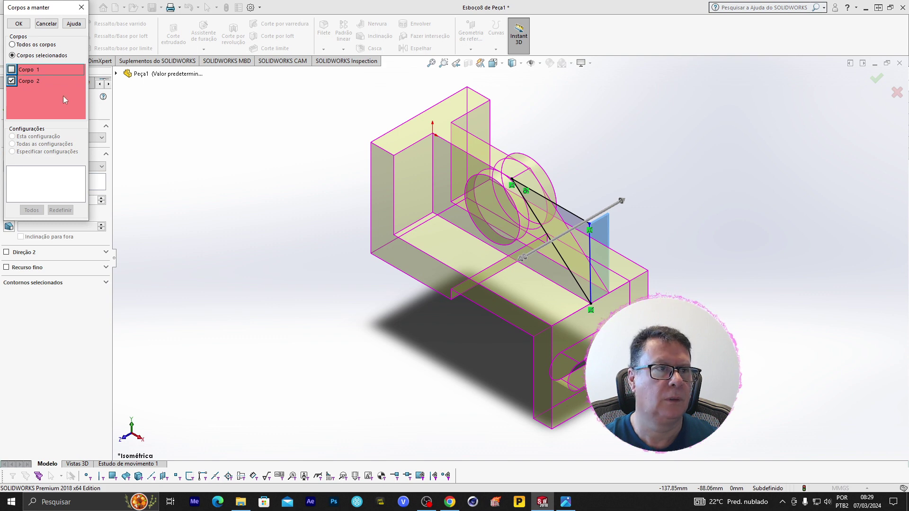
click(20, 25)
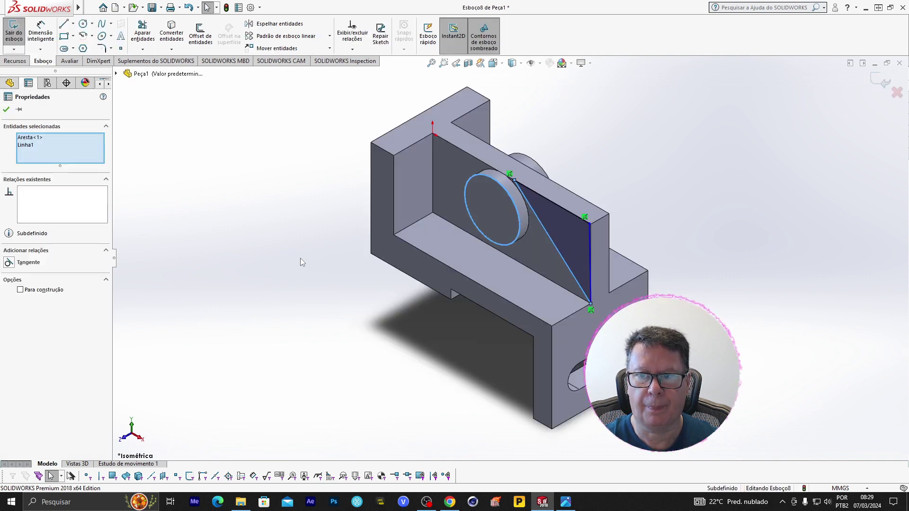
Redraw the triangular profile in Esboço8, viewed normal to its plane, with a new diagonal line.
key(Delete)
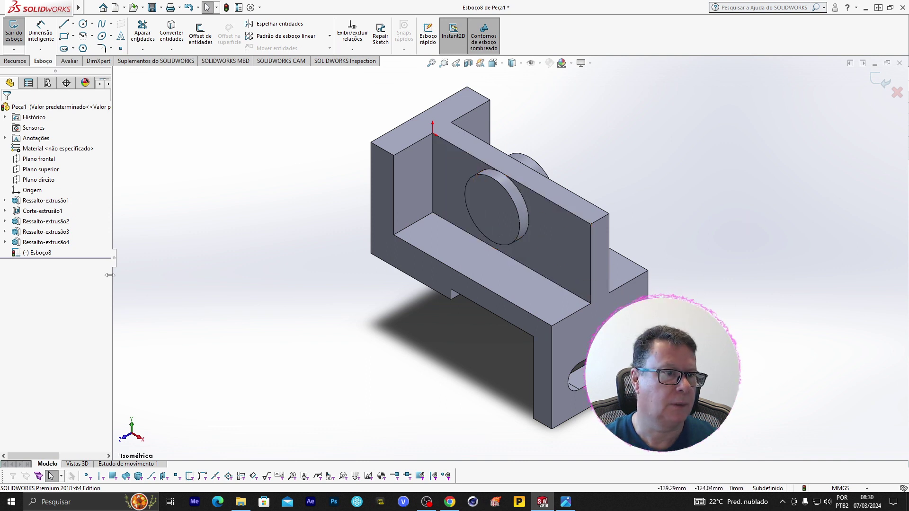
click(46, 254)
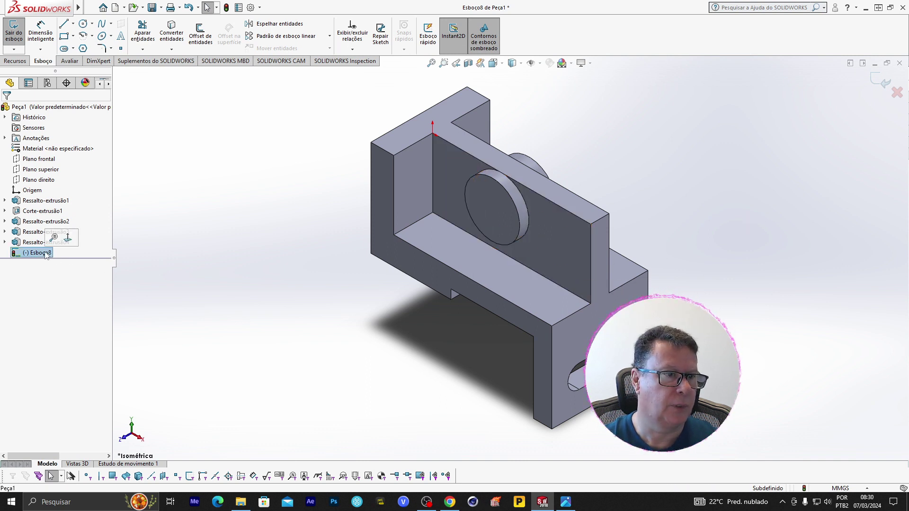
click(67, 238)
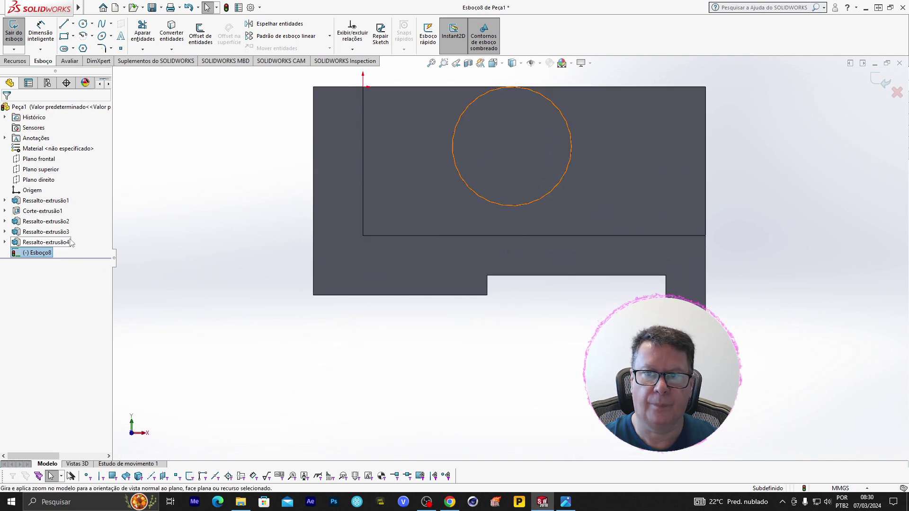
mouse_move(76, 8)
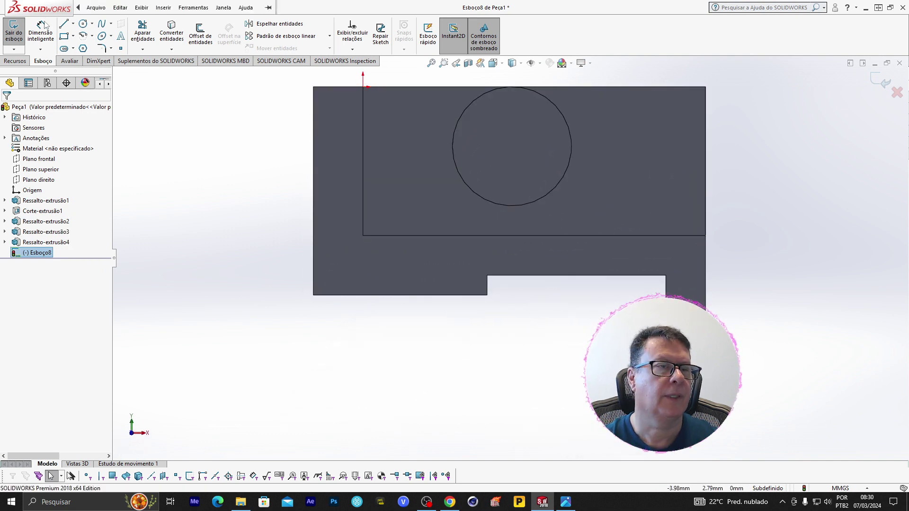
click(64, 25)
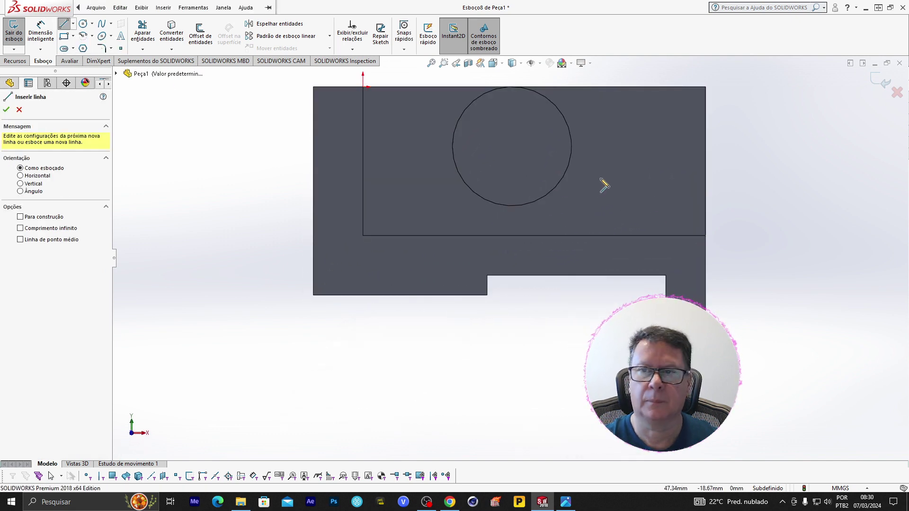
click(706, 235)
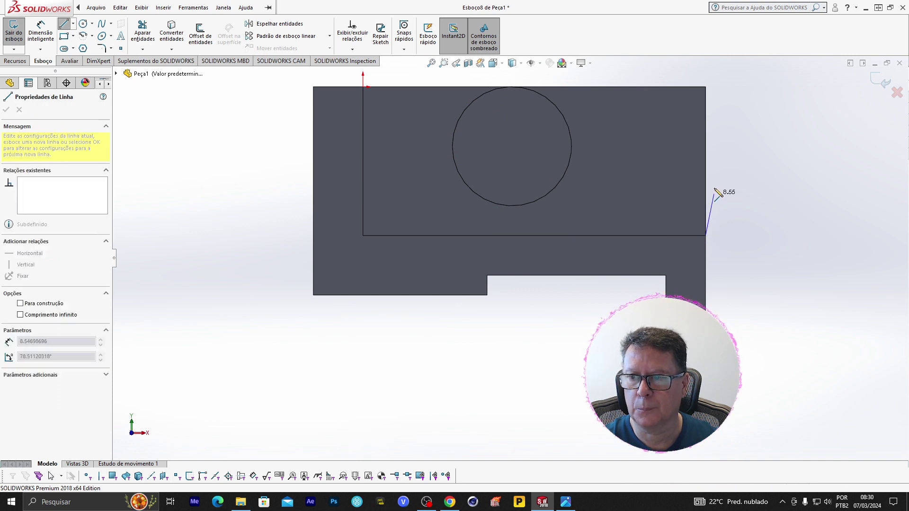
click(705, 87)
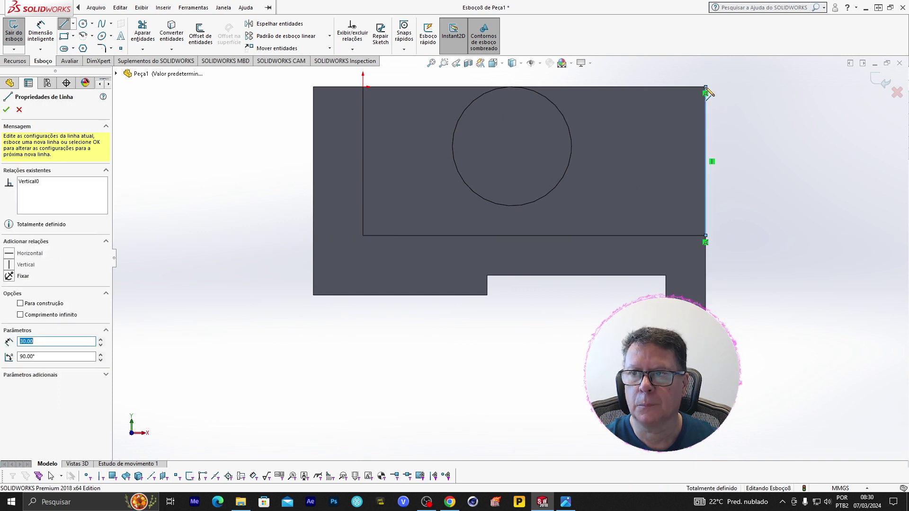
click(550, 87)
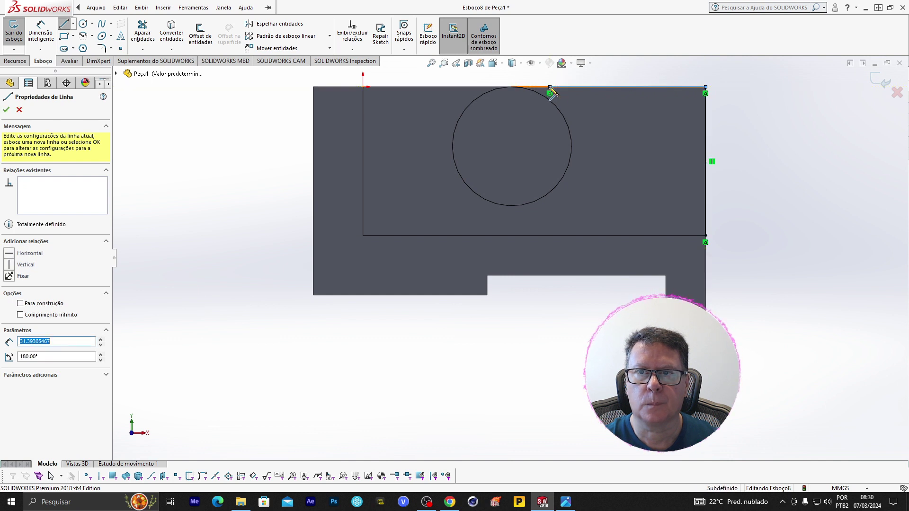
click(706, 235)
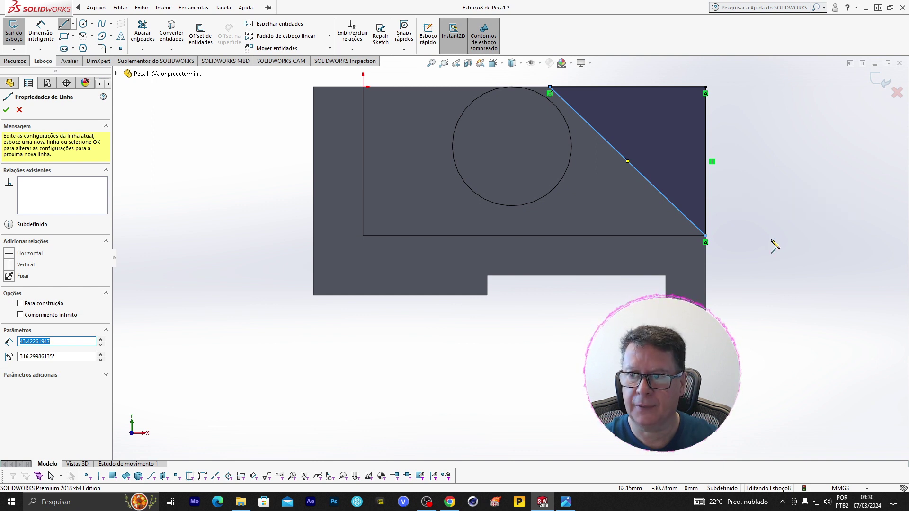
key(Escape)
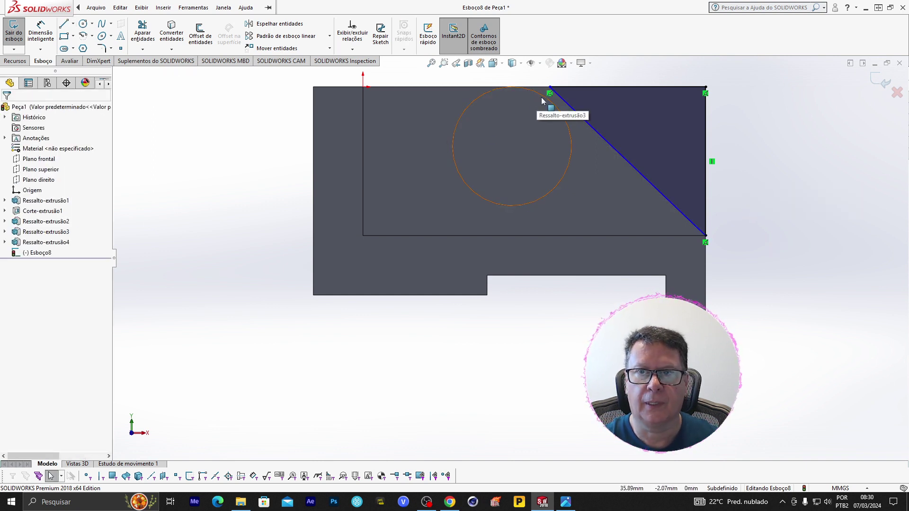
Add a Tangent relation between the circle and the diagonal line.
click(539, 94)
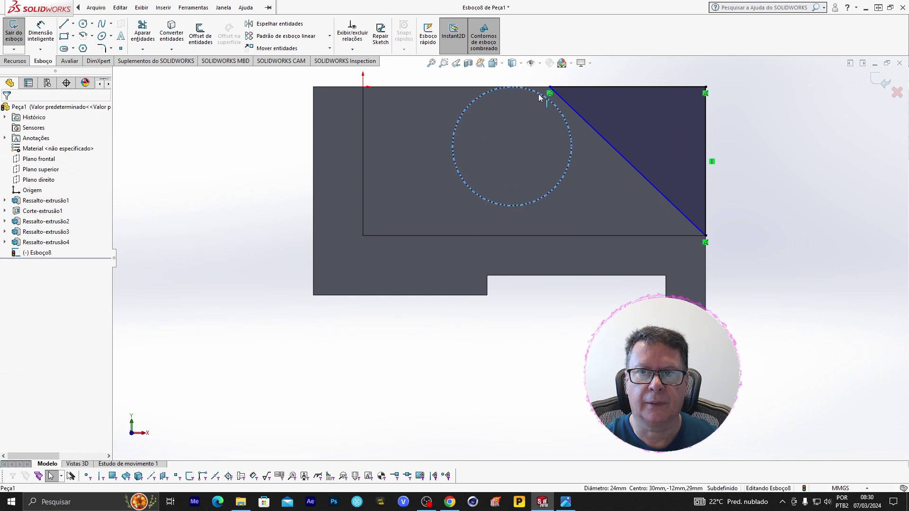
ctrl+click(564, 103)
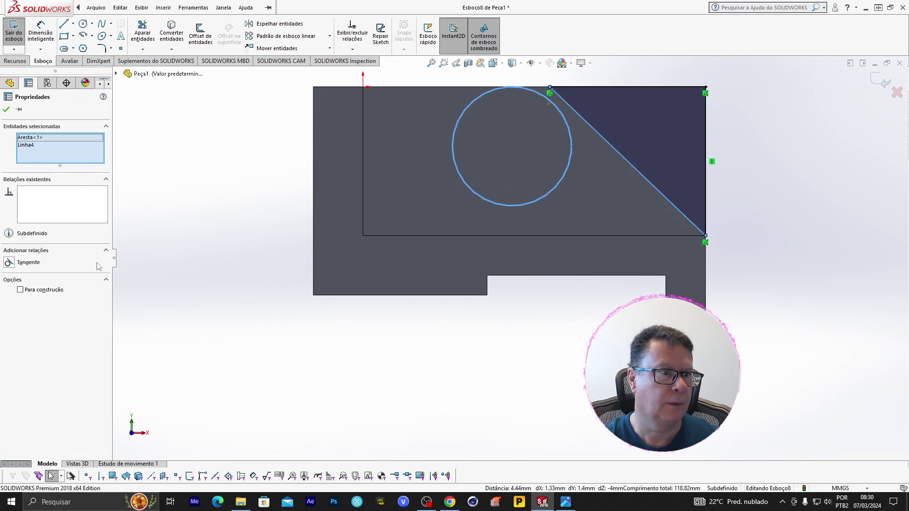
click(8, 264)
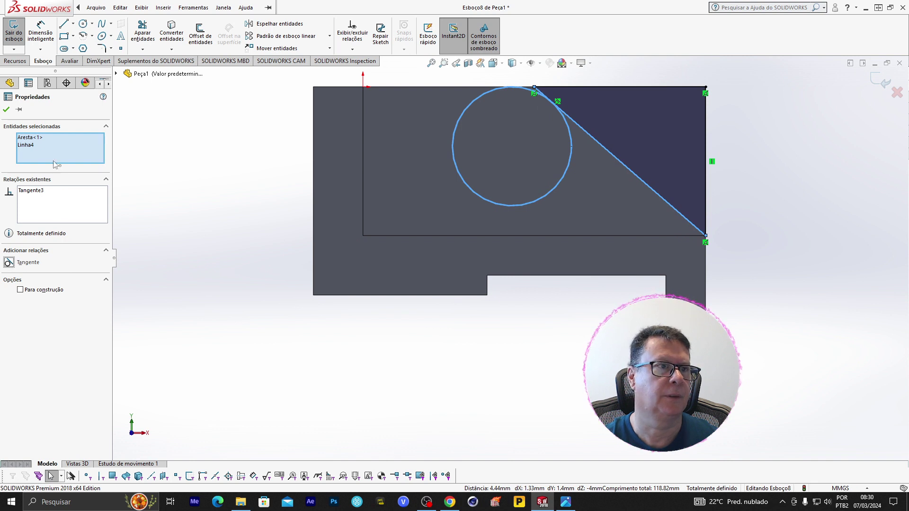
click(6, 110)
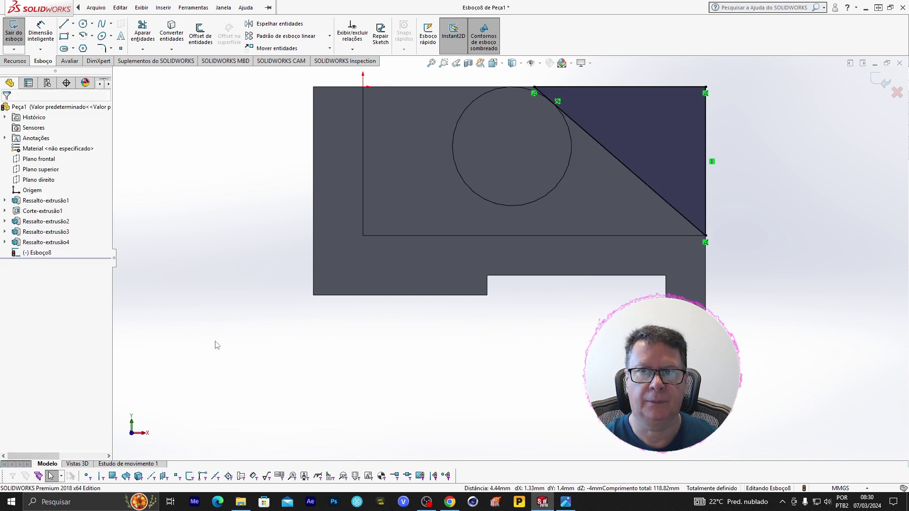
Exit the sketch and extrude-cut the triangular region Blind 28 mm.
click(16, 40)
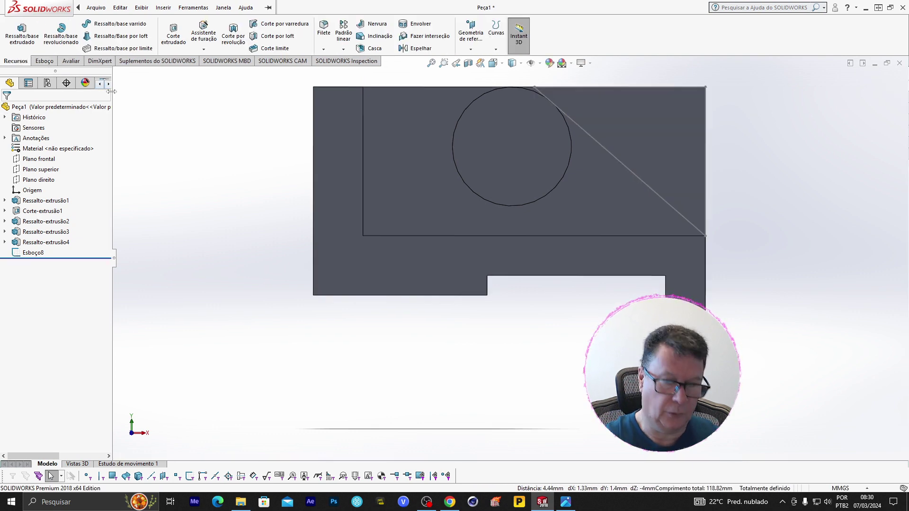
key(ctrl+7)
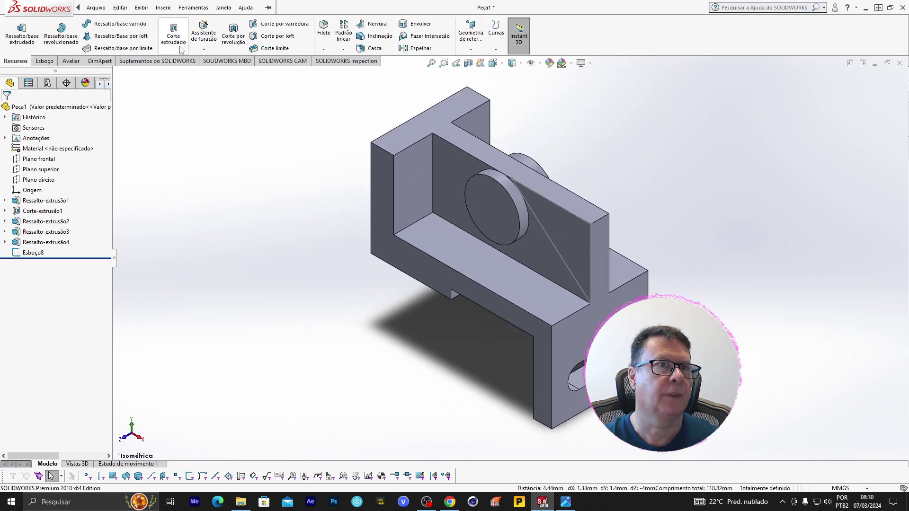
click(178, 41)
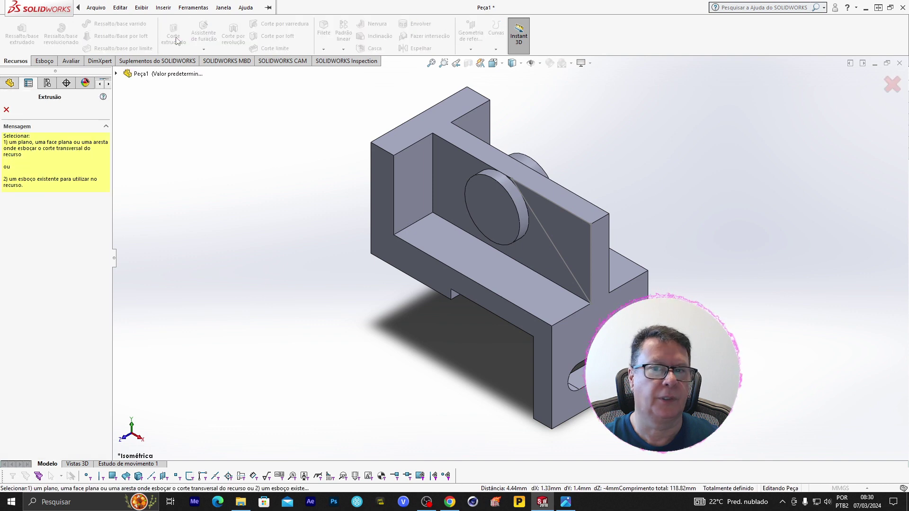
click(548, 238)
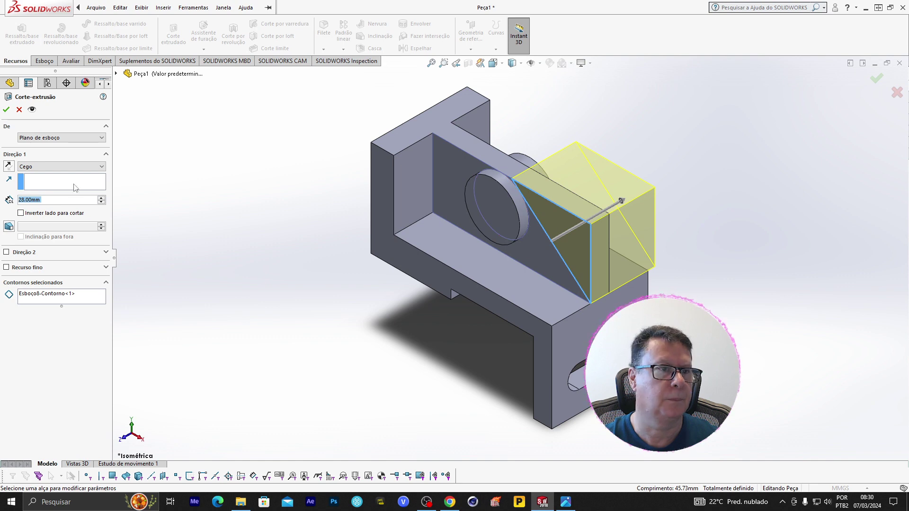
click(7, 110)
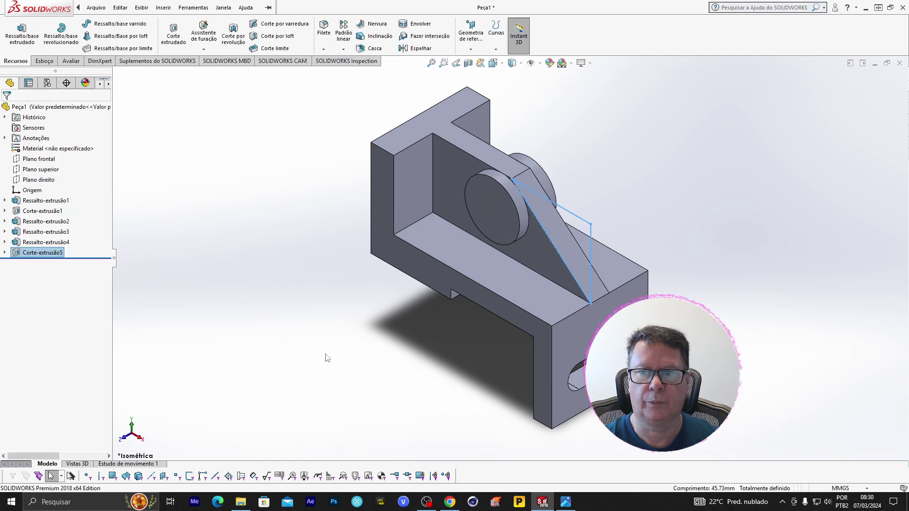
click(328, 370)
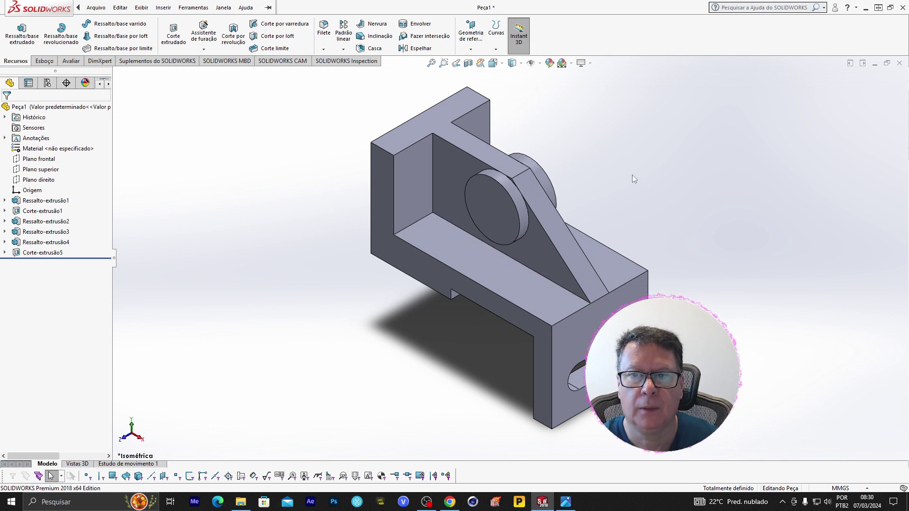
Fillet the edge between the sloped rib and the boss with a 12 mm radius.
scroll(632, 175, down, 2)
scroll(618, 177, down, 2)
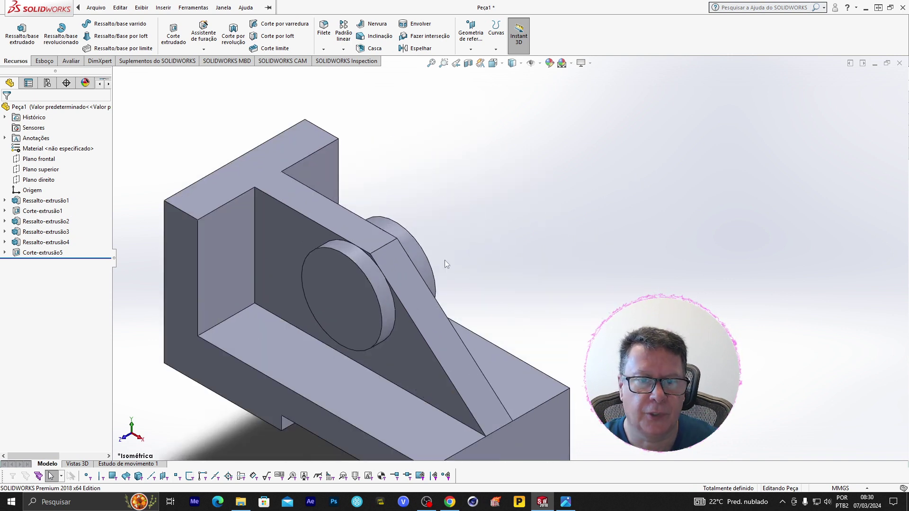
click(380, 249)
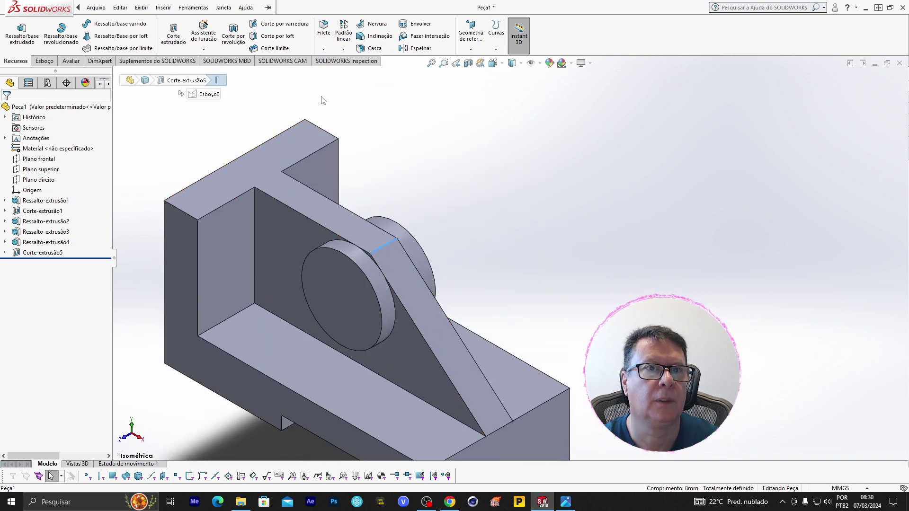
click(324, 34)
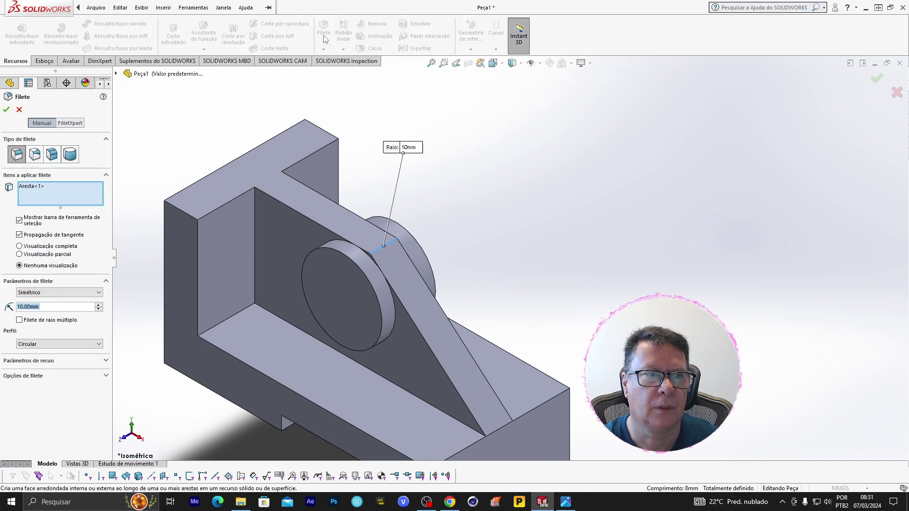
text(12)
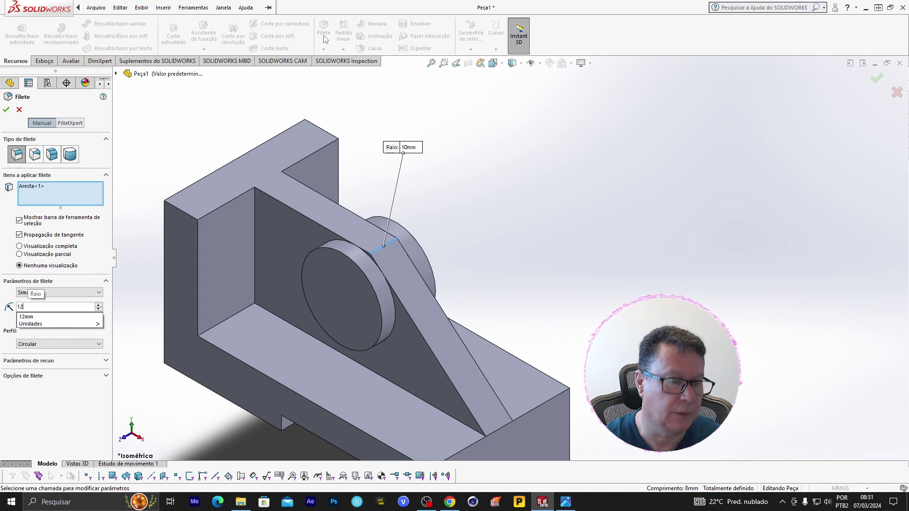
key(Return)
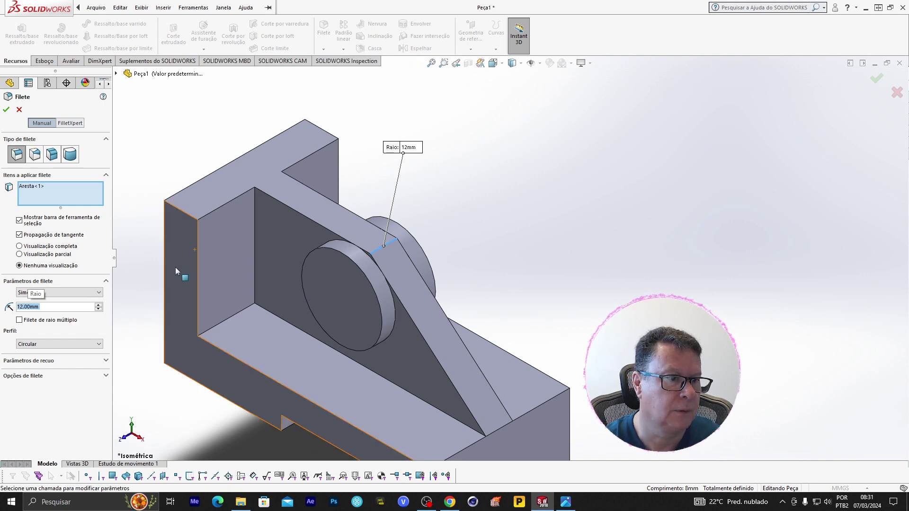
click(7, 111)
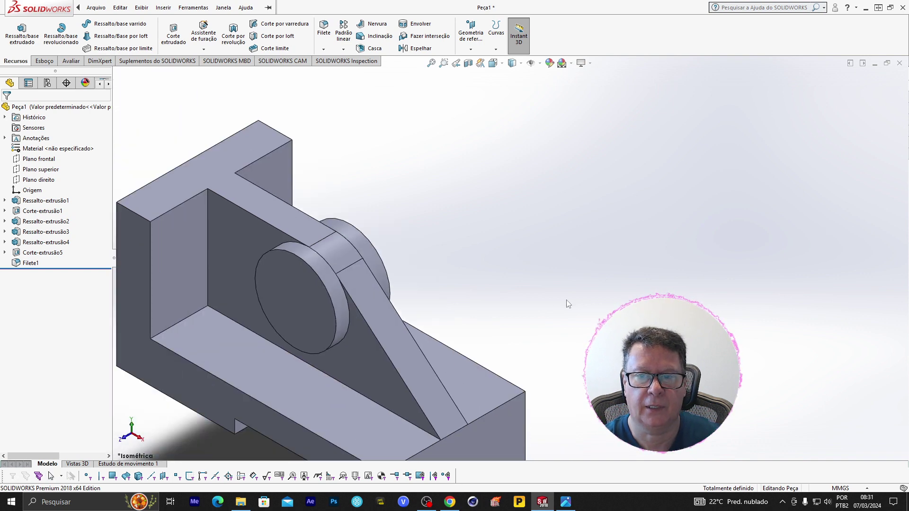
scroll(624, 254, up, 2)
scroll(623, 254, up, 1)
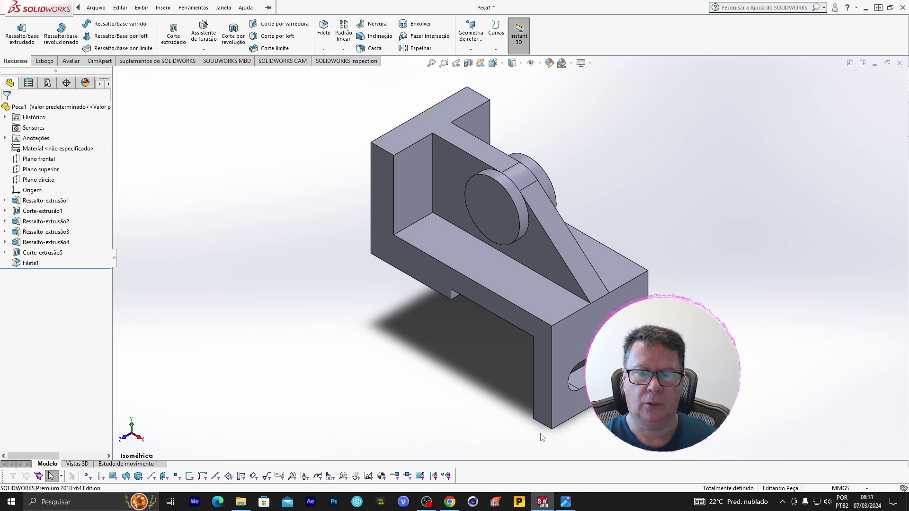
Round the two inner edges of the underside slot with a 3 mm fillet.
middle_drag(457, 401, 616, 234)
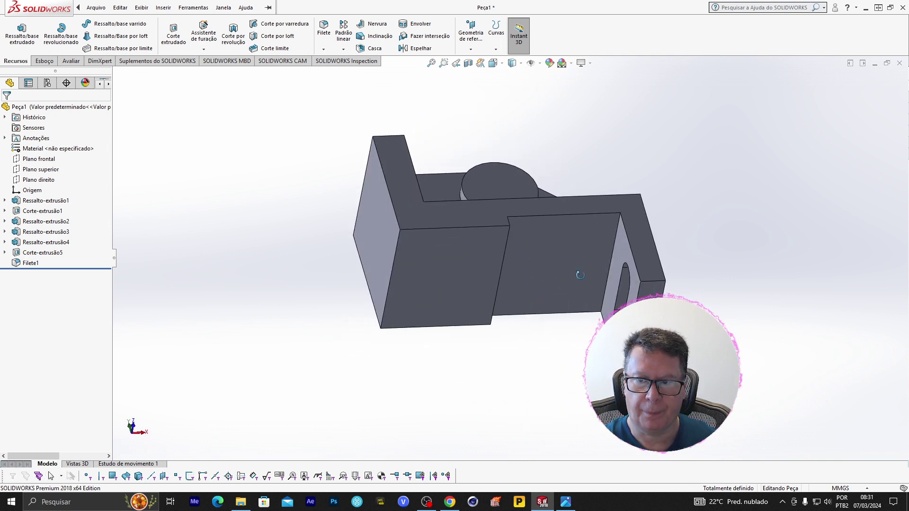
click(616, 233)
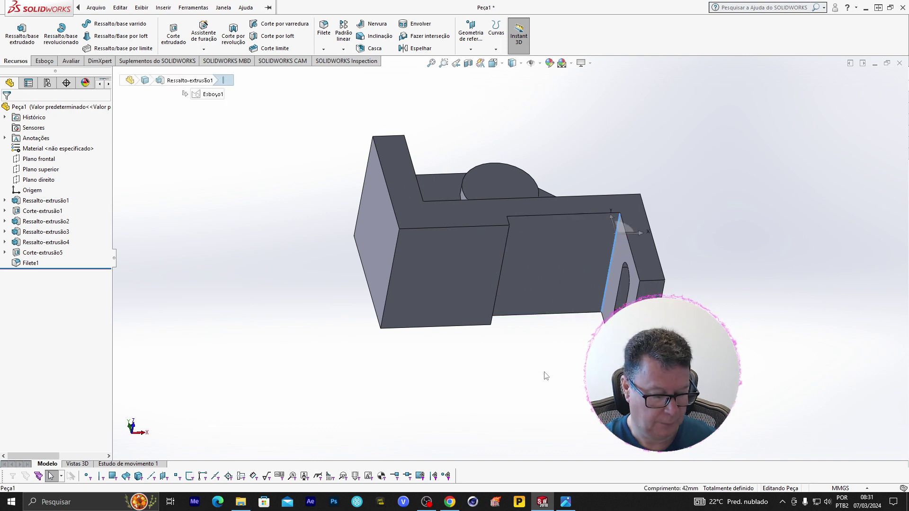
mouse_move(552, 382)
middle_down()
mouse_move(501, 382)
mouse_move(512, 282)
middle_up()
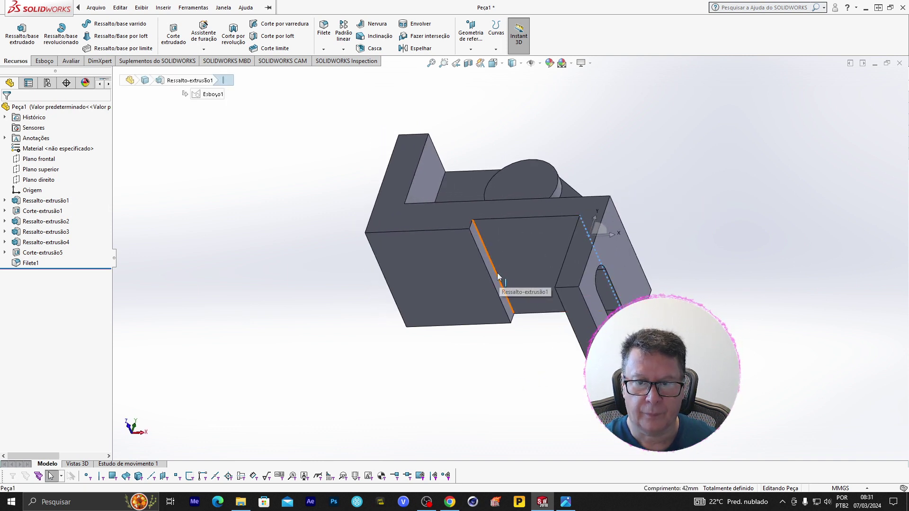
ctrl+click(496, 275)
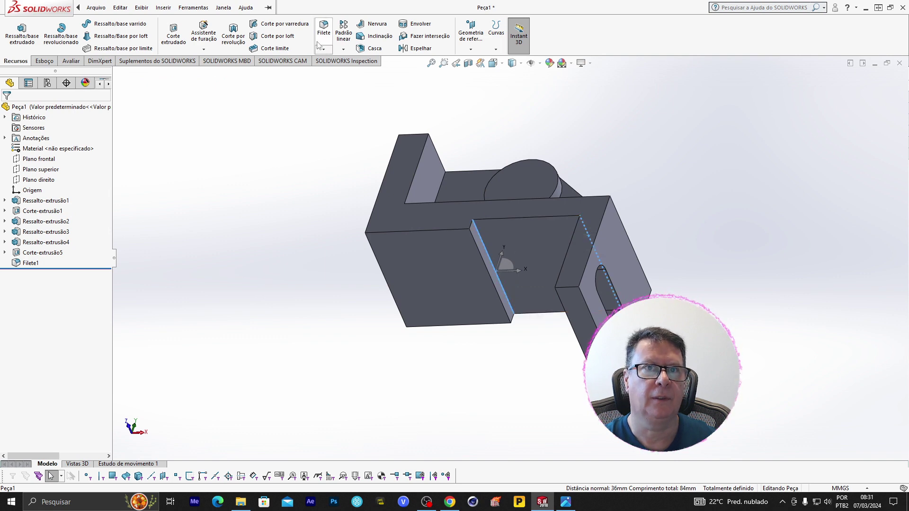
click(323, 29)
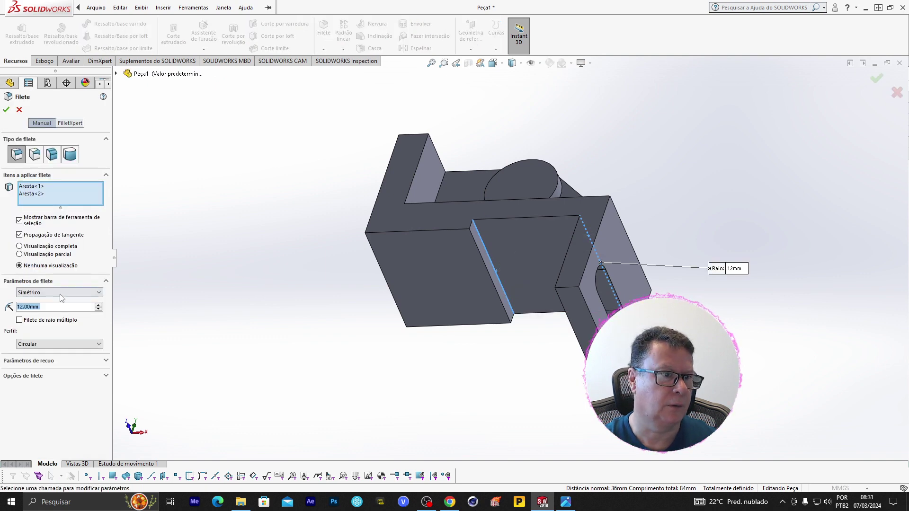
text(3)
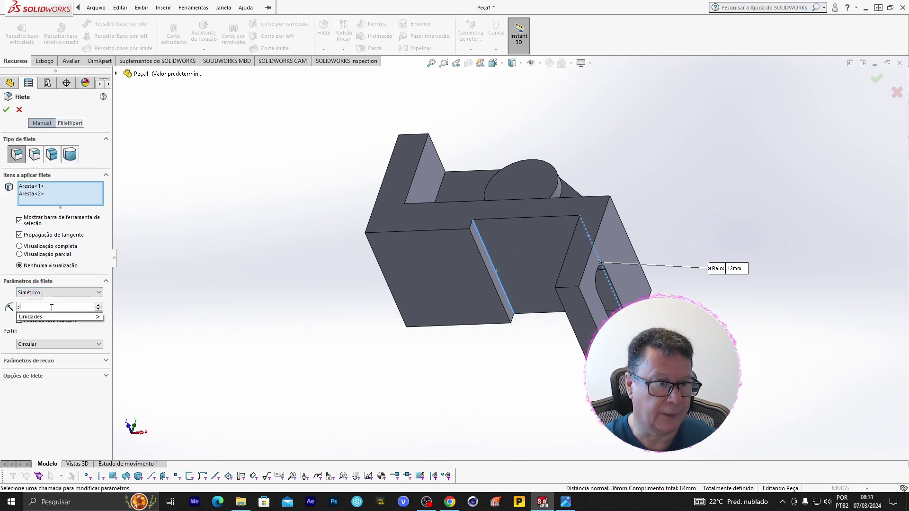
click(6, 111)
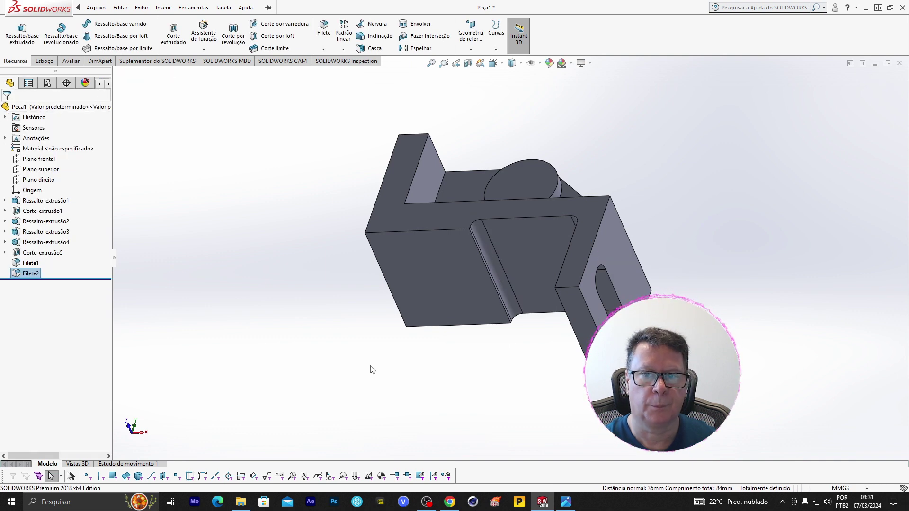
mouse_move(372, 370)
middle_down()
mouse_move(426, 353)
mouse_move(484, 390)
mouse_move(467, 410)
mouse_move(400, 416)
mouse_move(378, 447)
middle_up()
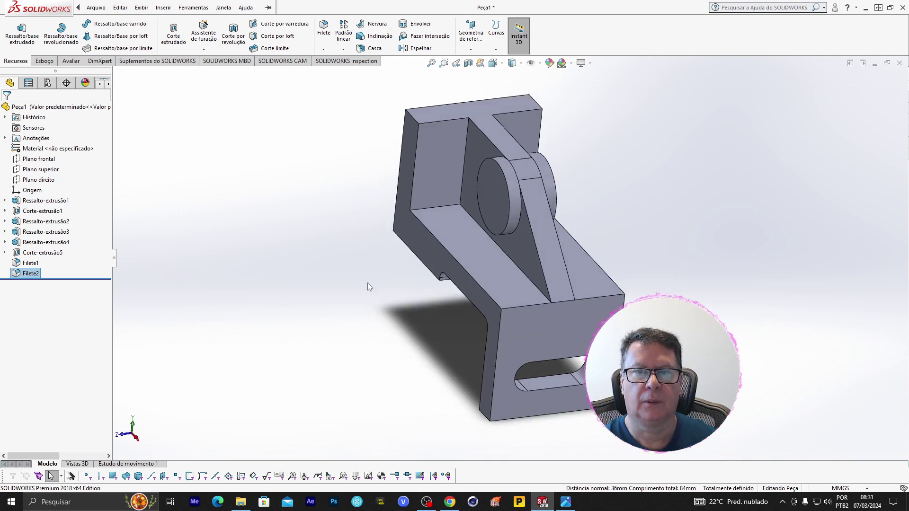
Fillet two inner edges of the upper notch with a 4 mm radius.
middle_drag(367, 283, 411, 194)
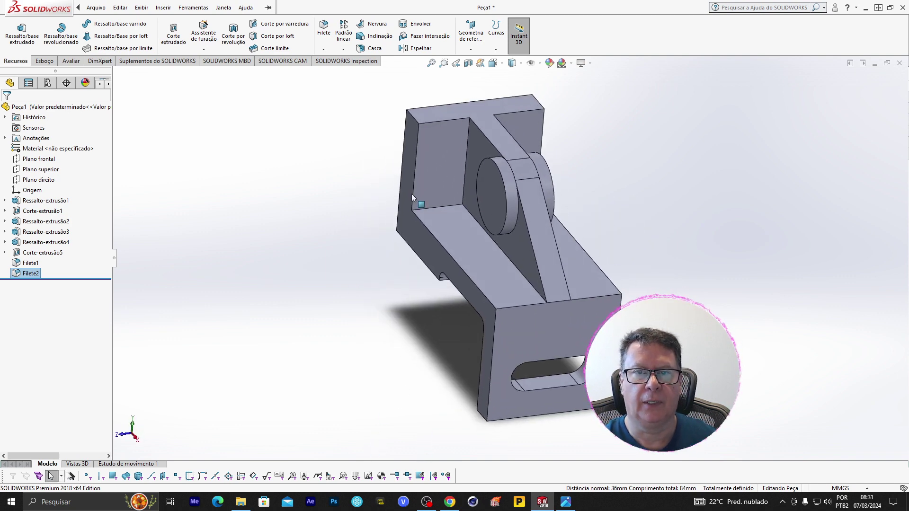
click(468, 131)
scroll(509, 260, up, 2)
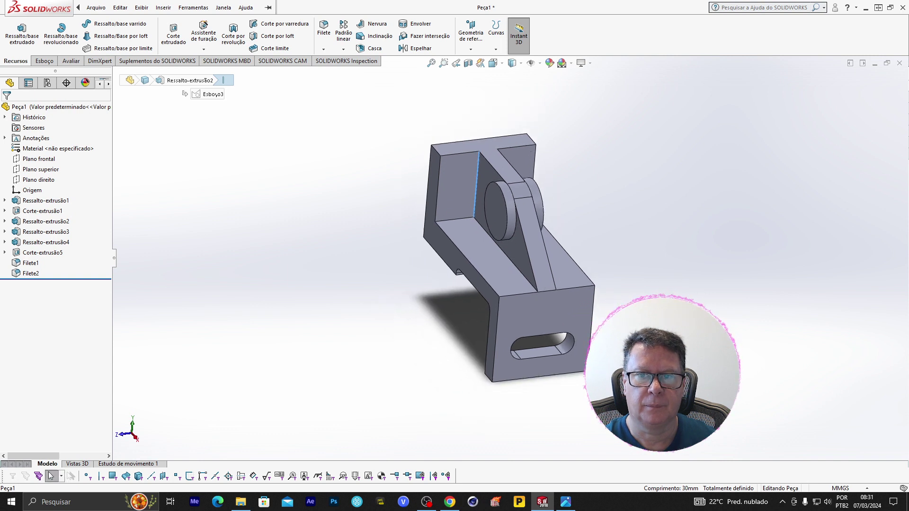
middle_drag(509, 259, 555, 177)
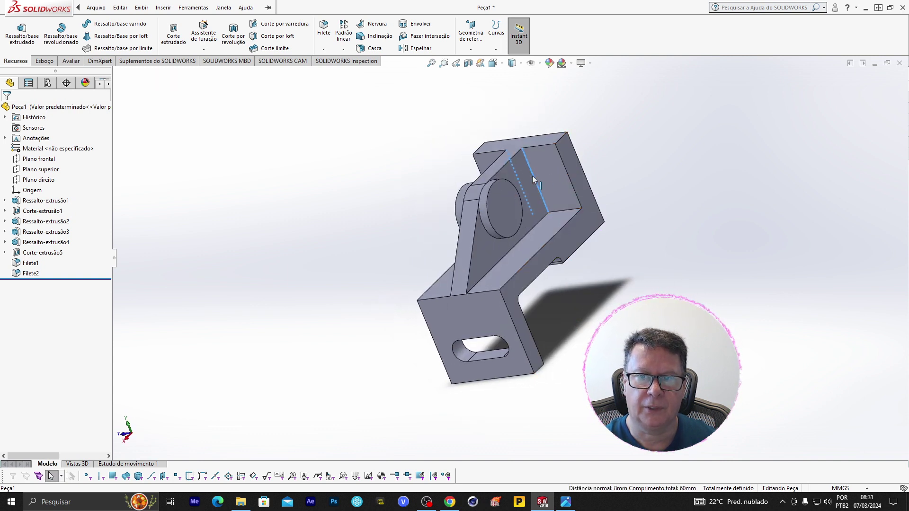
click(324, 28)
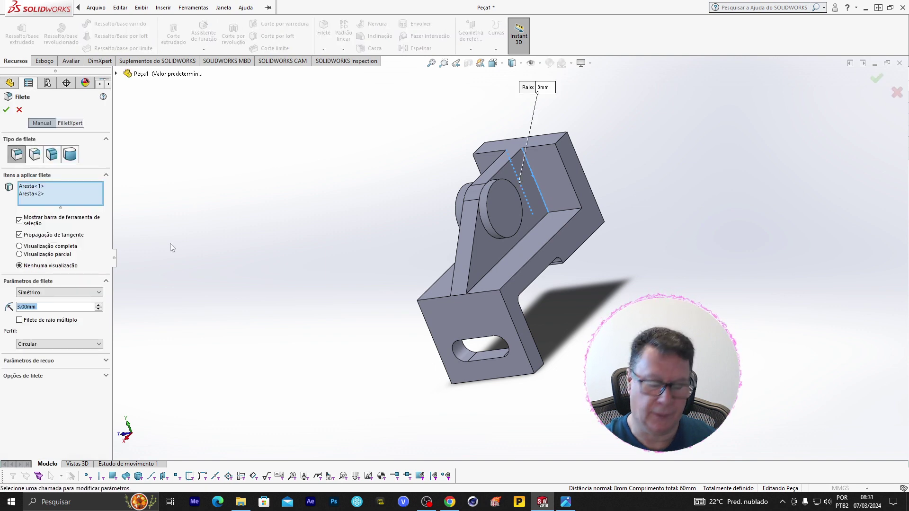
text(4)
key(Return)
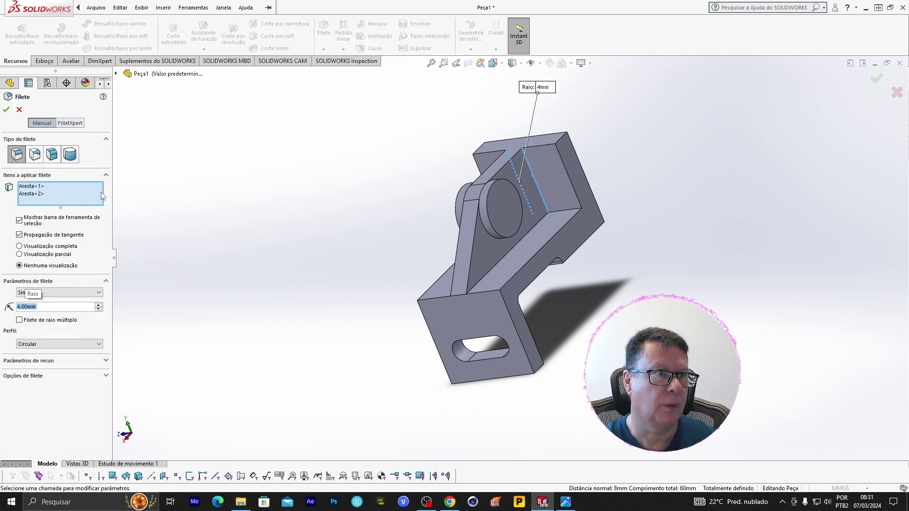
click(6, 110)
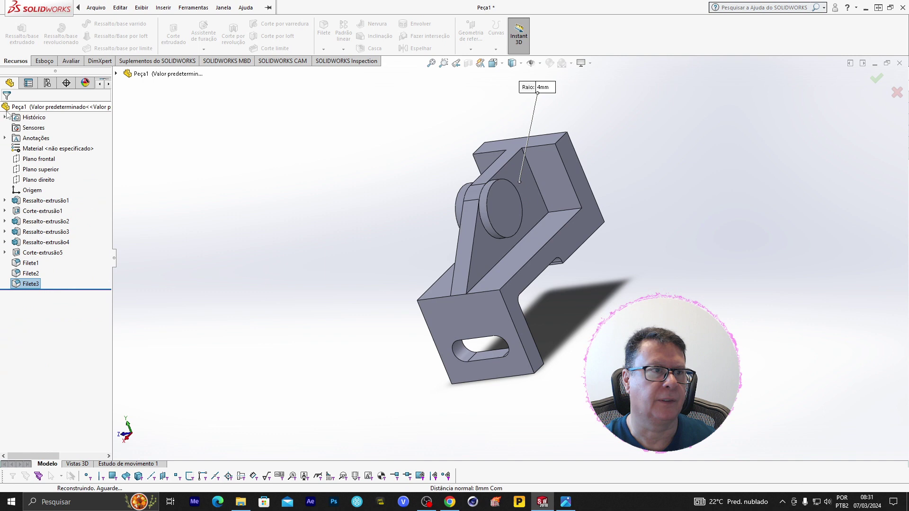
click(180, 228)
mouse_move(345, 361)
middle_down()
mouse_move(503, 329)
mouse_move(481, 175)
middle_up()
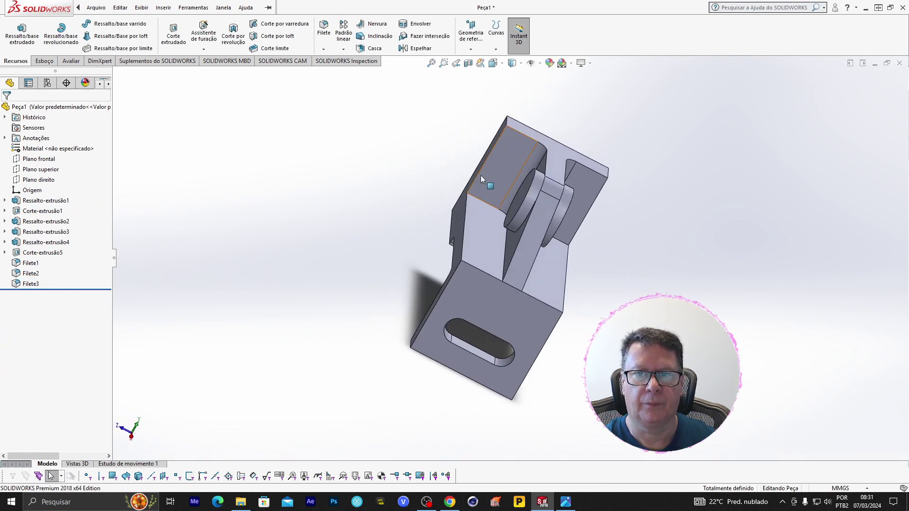
Start a new sketch on the upright wall face, viewed normal to it.
click(511, 152)
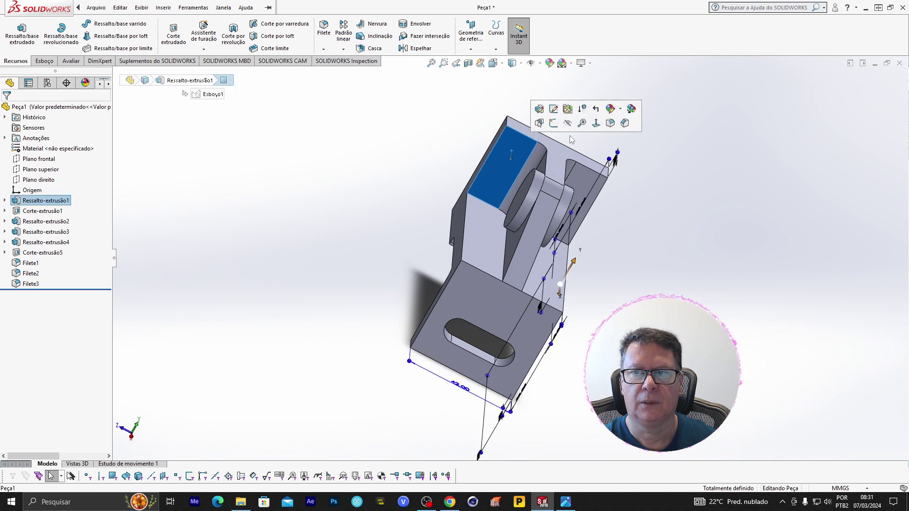
click(596, 123)
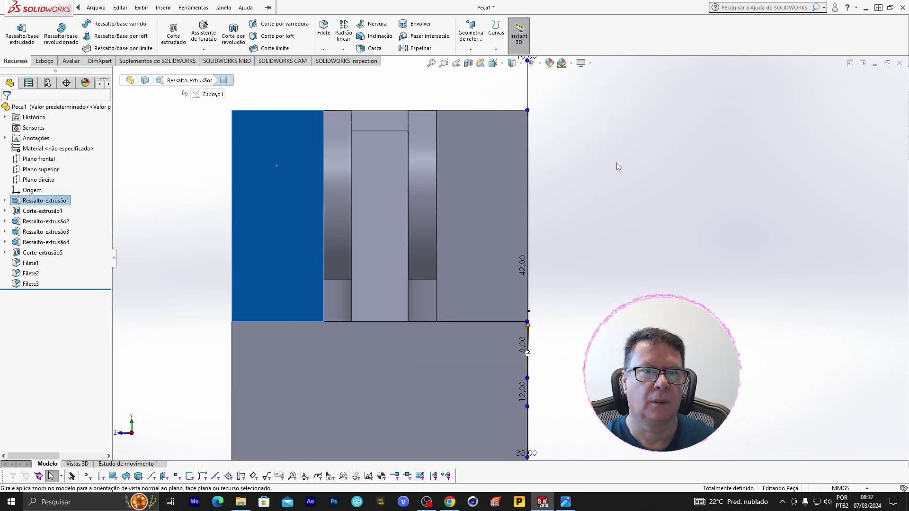
click(44, 62)
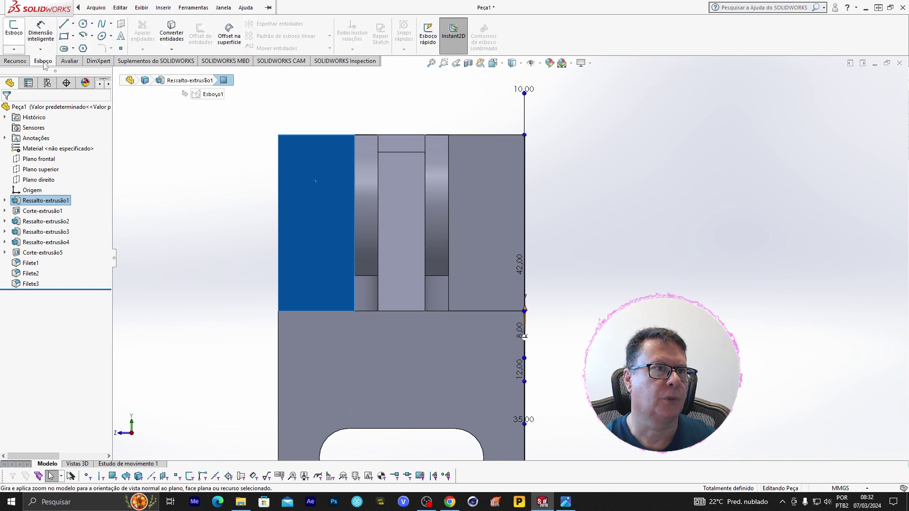
click(64, 24)
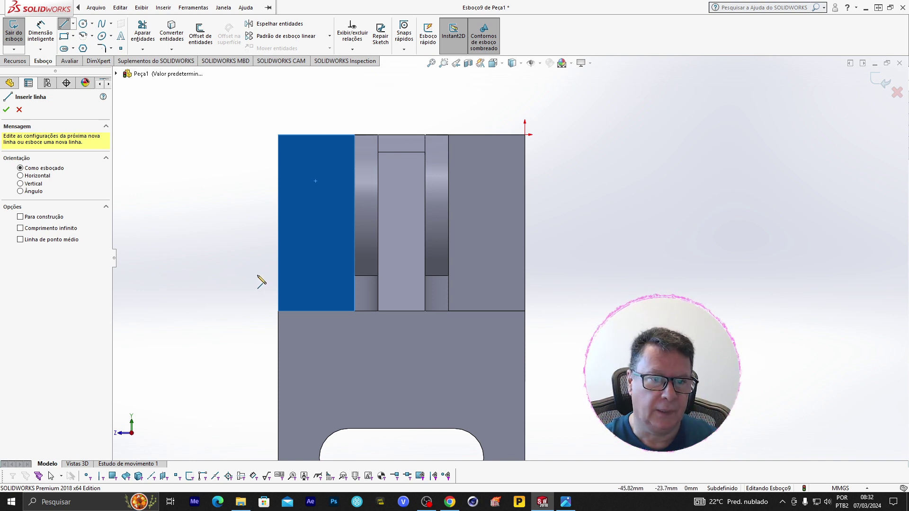
Draw a horizontal line across the wall from its left edge to its right edge.
click(278, 270)
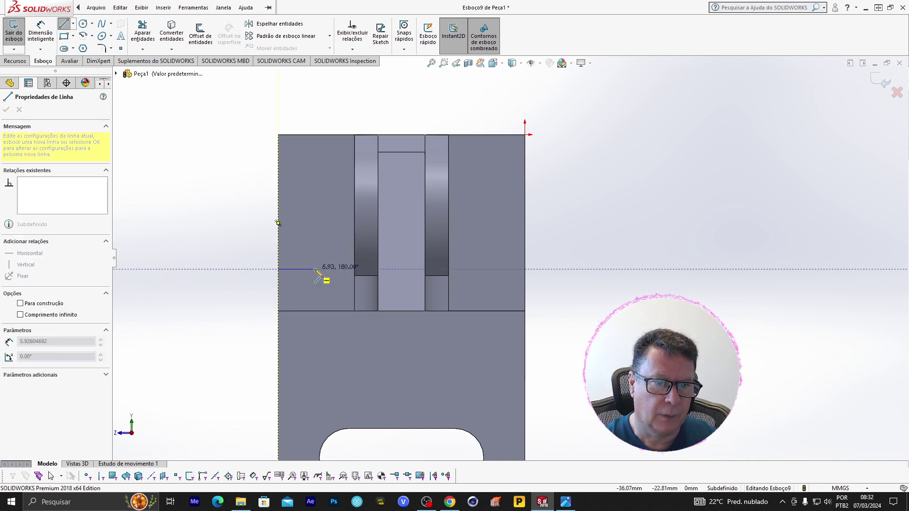
click(354, 270)
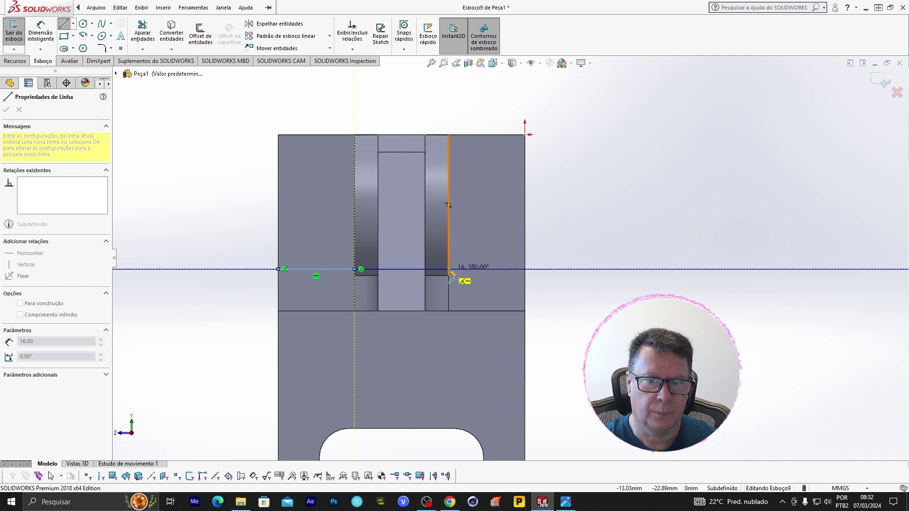
click(448, 269)
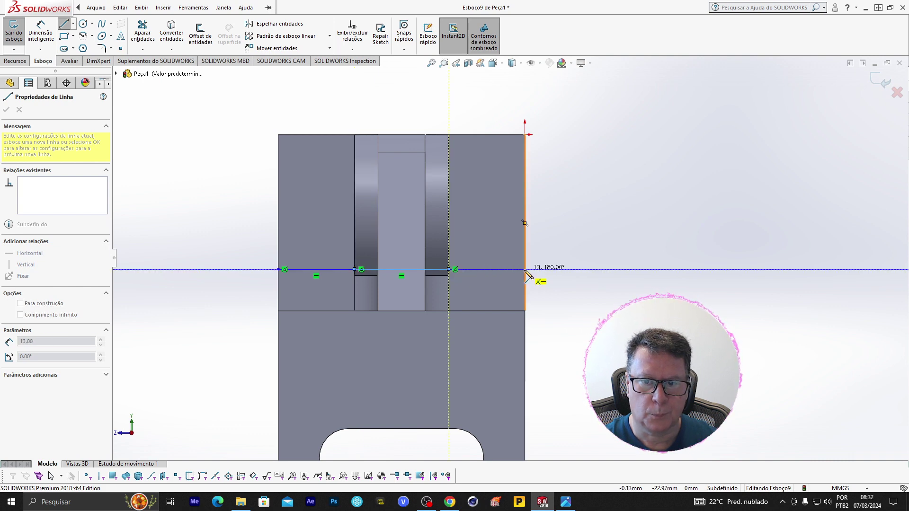
click(525, 269)
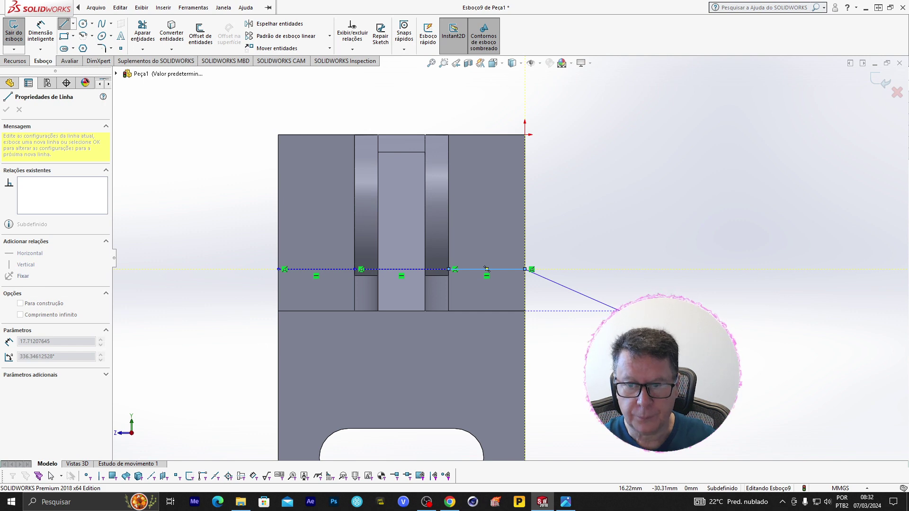
key(Escape)
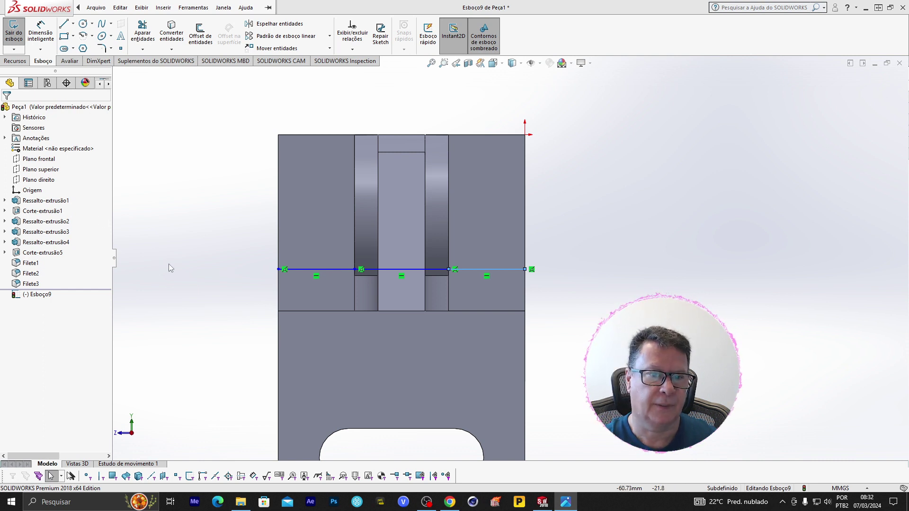
Dimension the horizontal line 12 mm above the wall's lower edge.
click(40, 31)
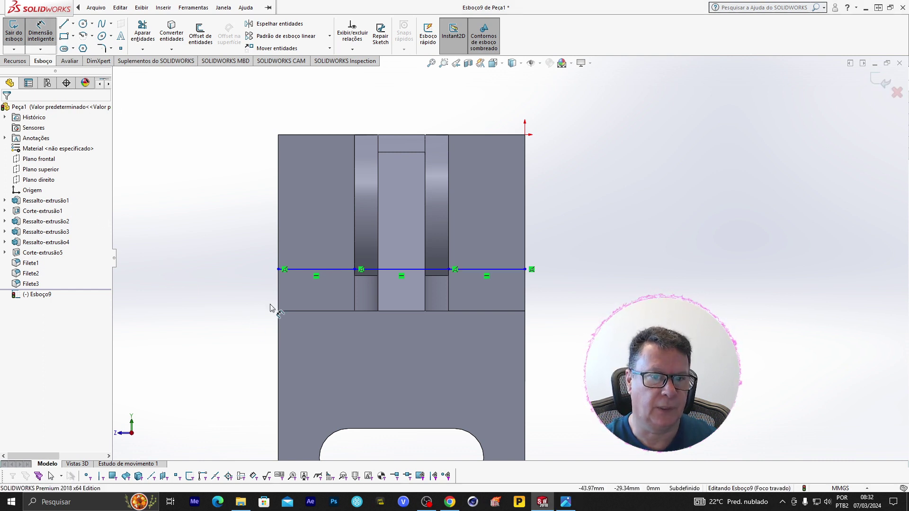
click(296, 269)
click(299, 314)
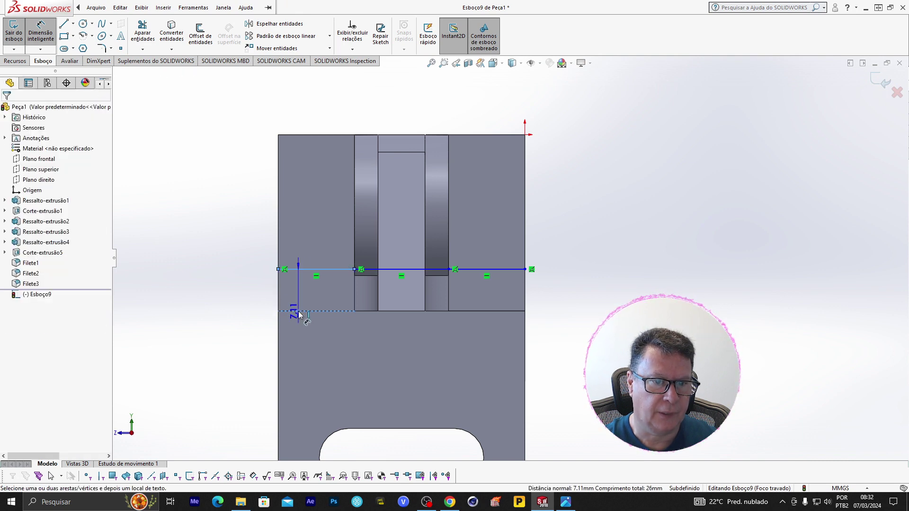
click(210, 313)
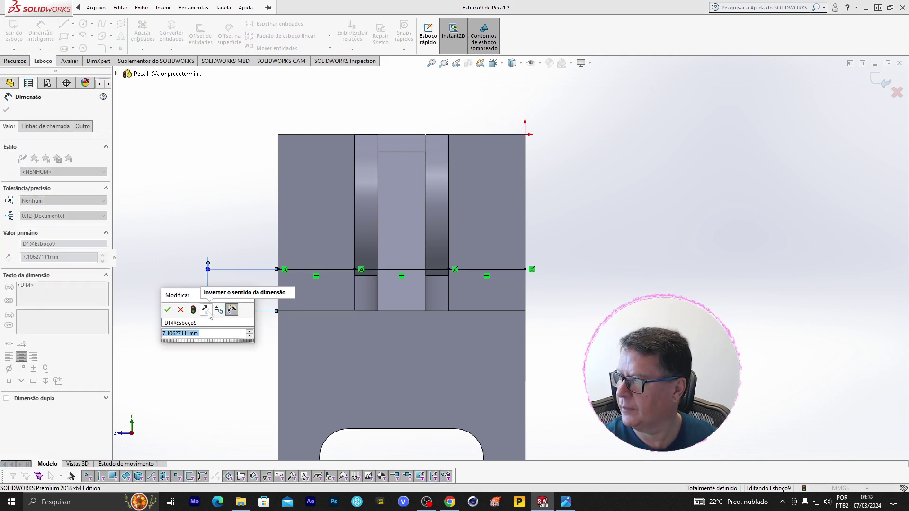
text(12)
key(Return)
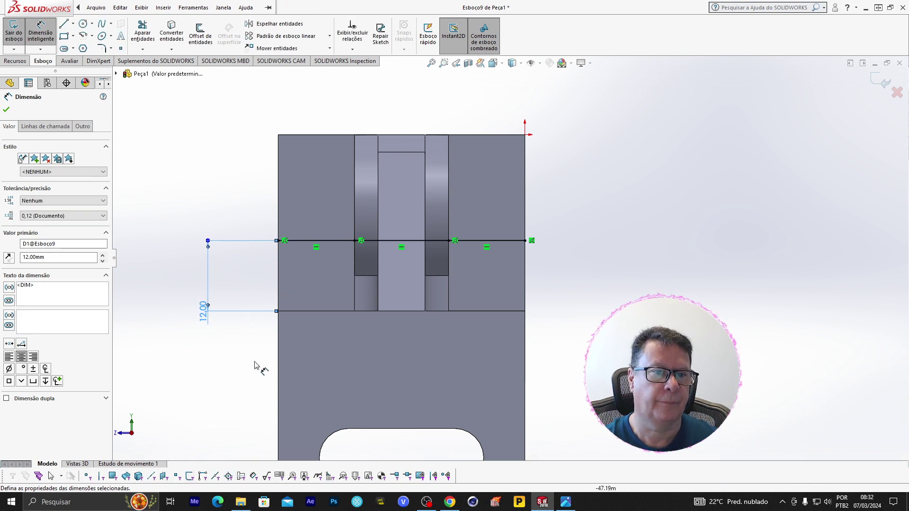
Draw a vertical line from top to bottom, dimensioned 8 mm from the left edge.
click(66, 26)
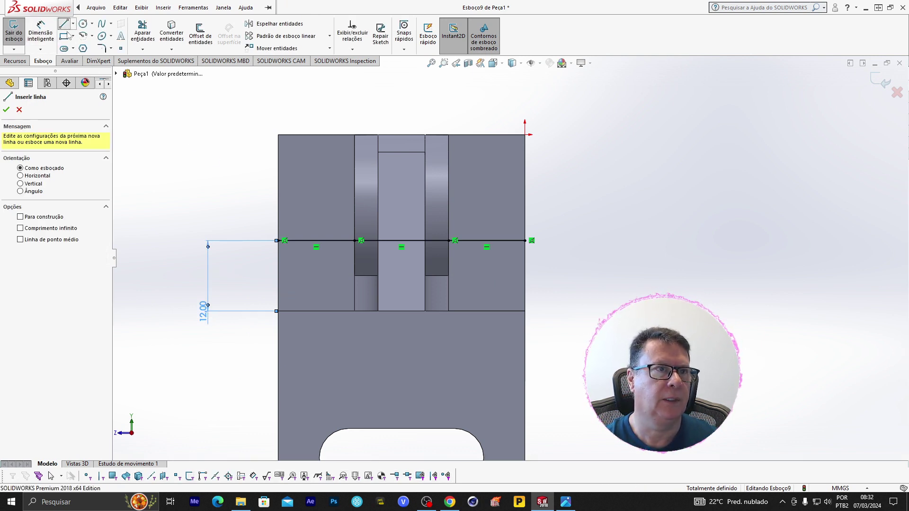
click(294, 134)
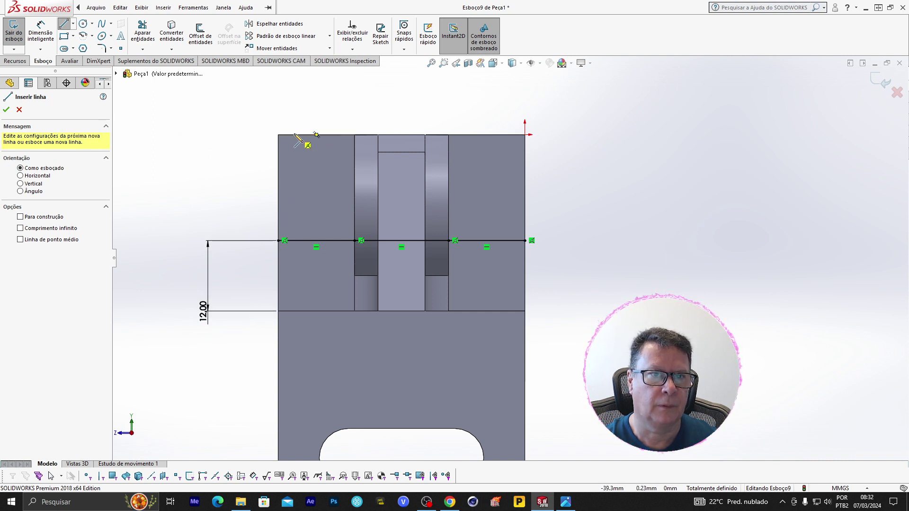
click(294, 311)
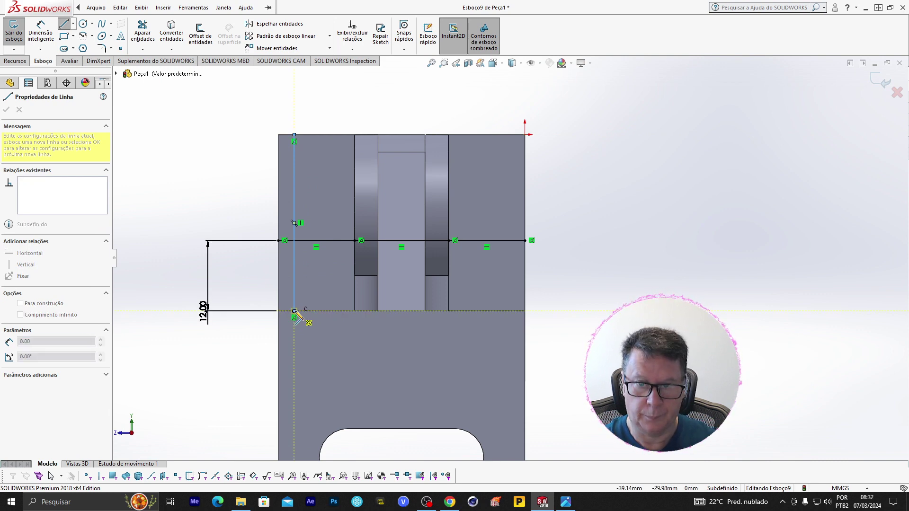
key(Escape)
key(Escape)
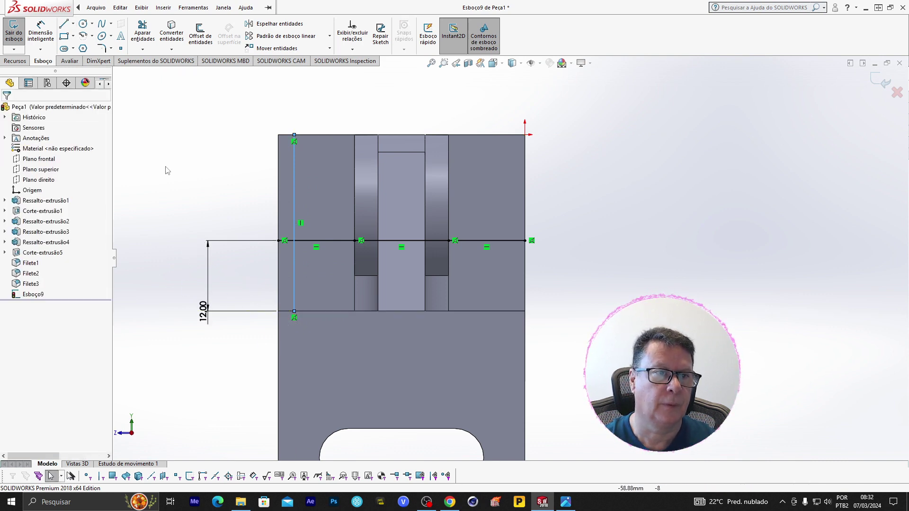
click(40, 29)
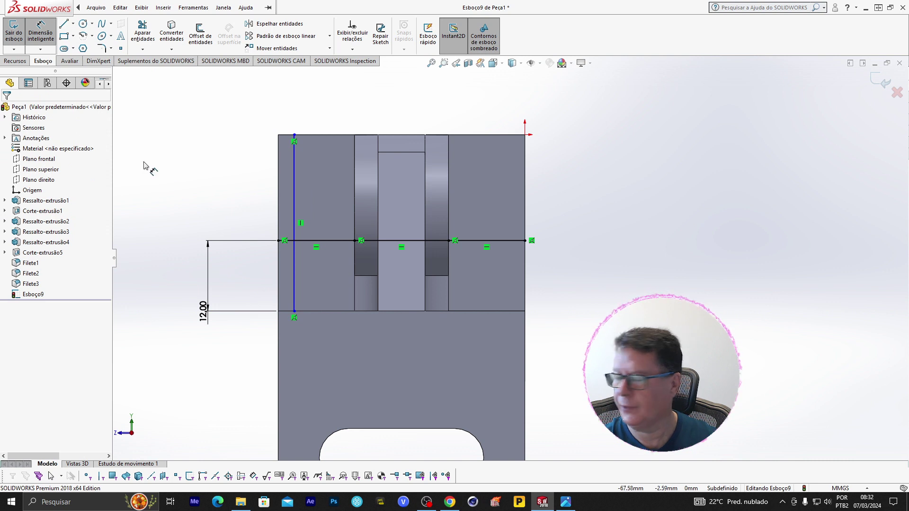
click(278, 193)
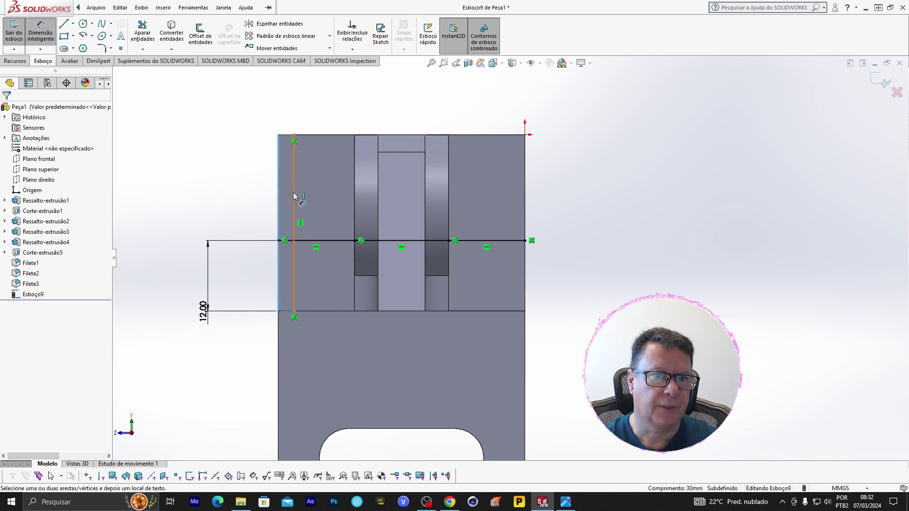
click(294, 190)
click(308, 121)
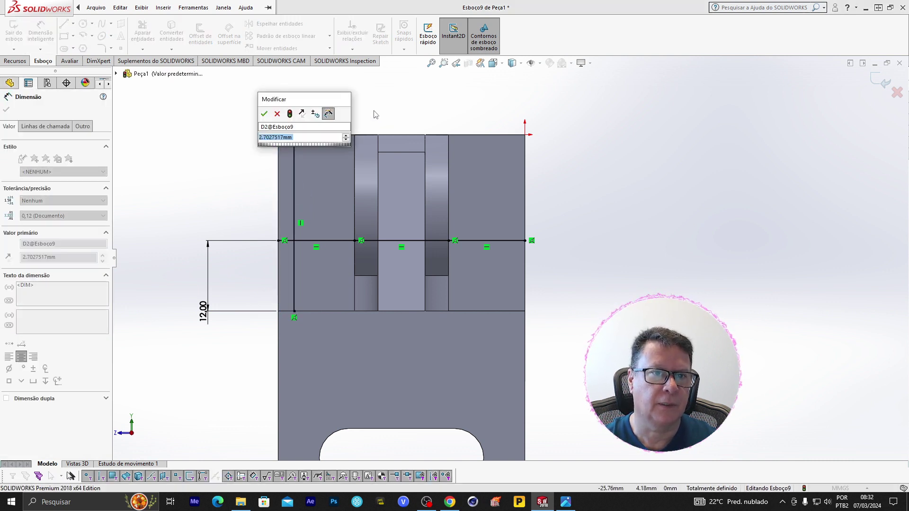
text(8)
key(Return)
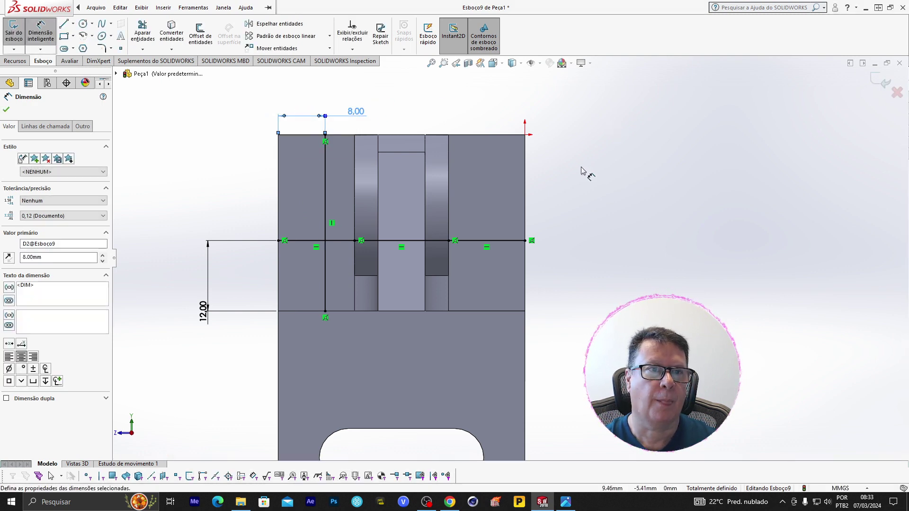
click(70, 27)
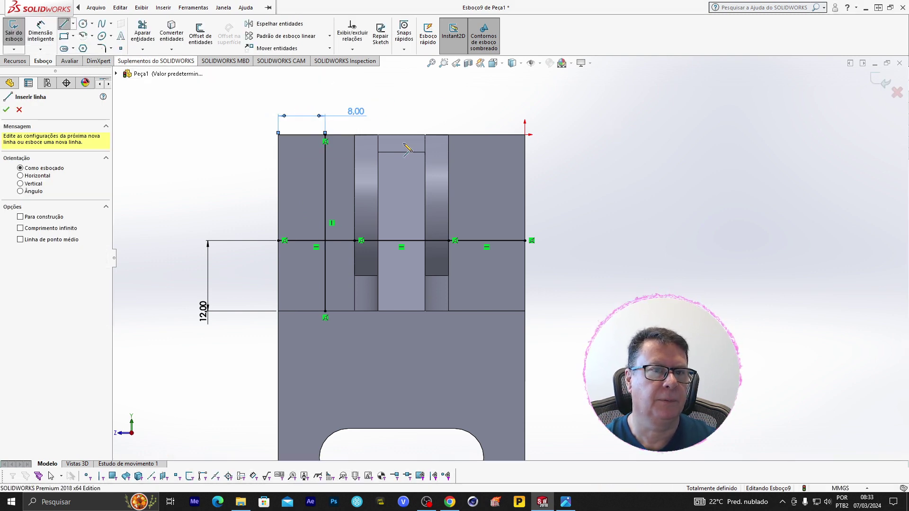
Draw a second vertical line on the right, dimensioned 8 mm from the right edge.
click(7, 109)
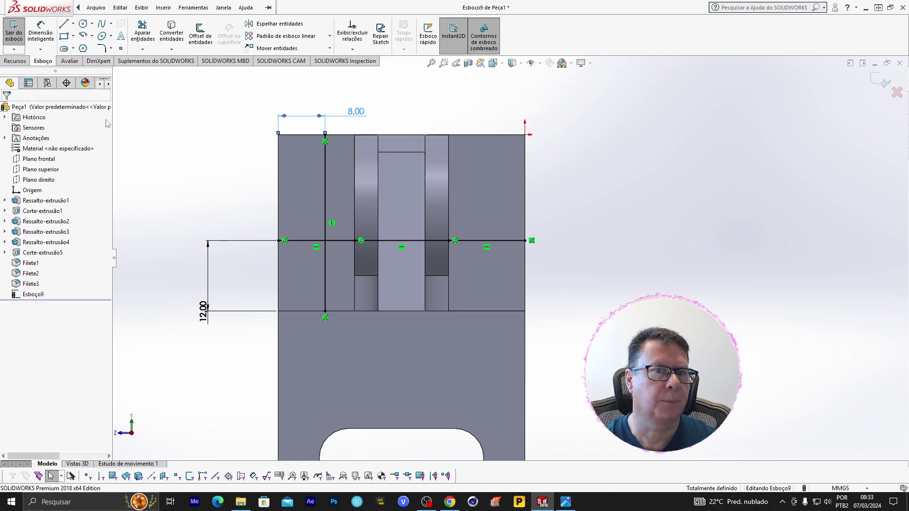
click(64, 26)
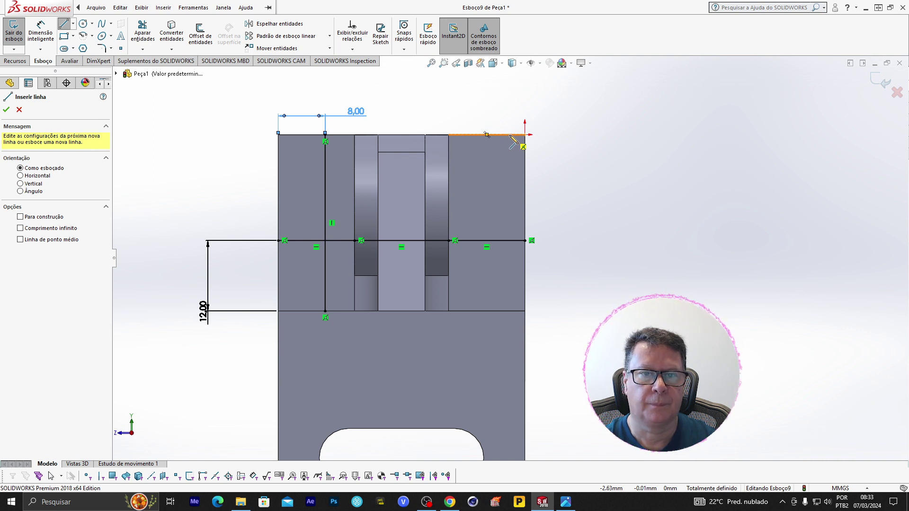
click(509, 135)
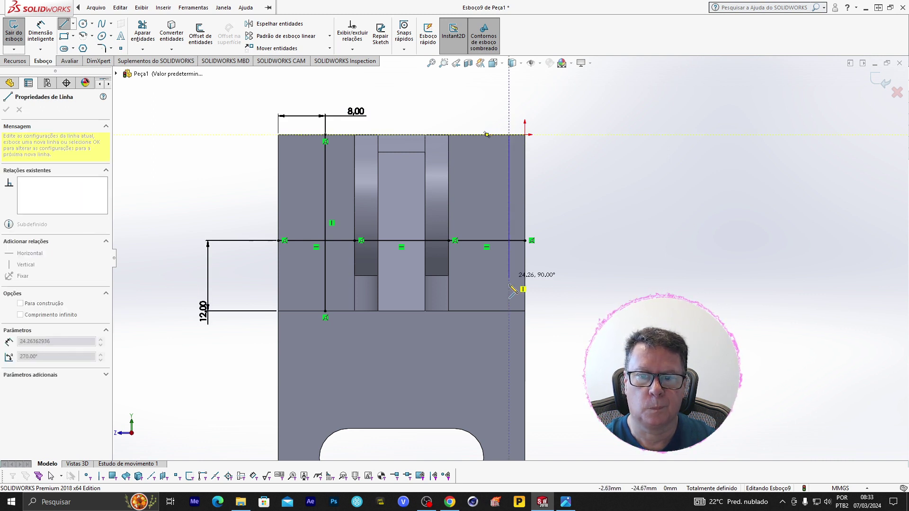
click(509, 311)
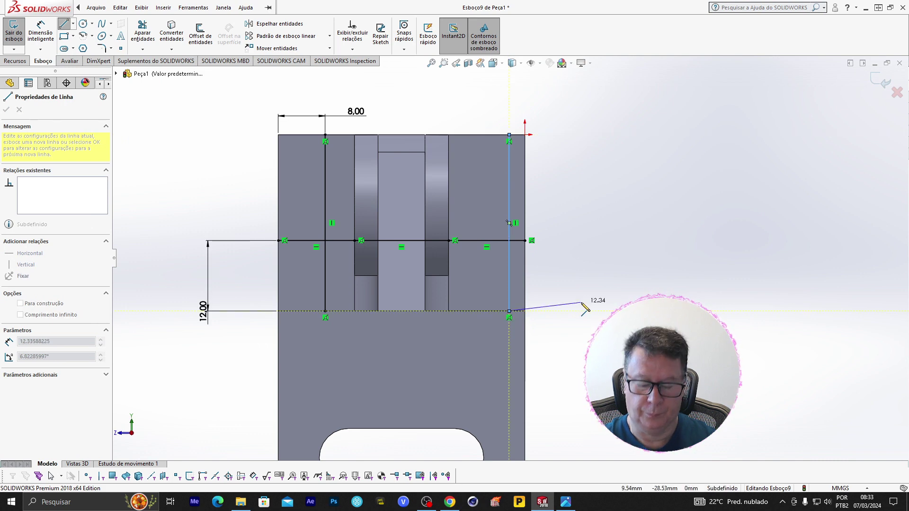
key(Escape)
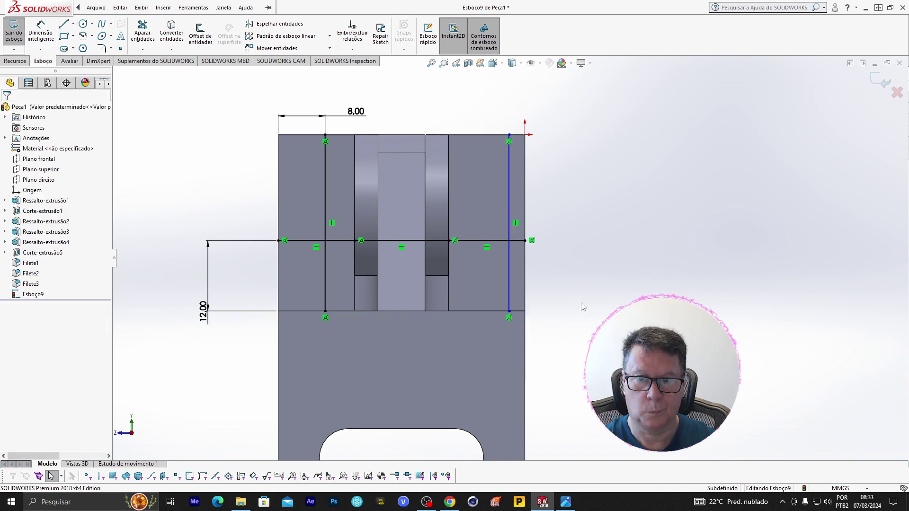
click(40, 36)
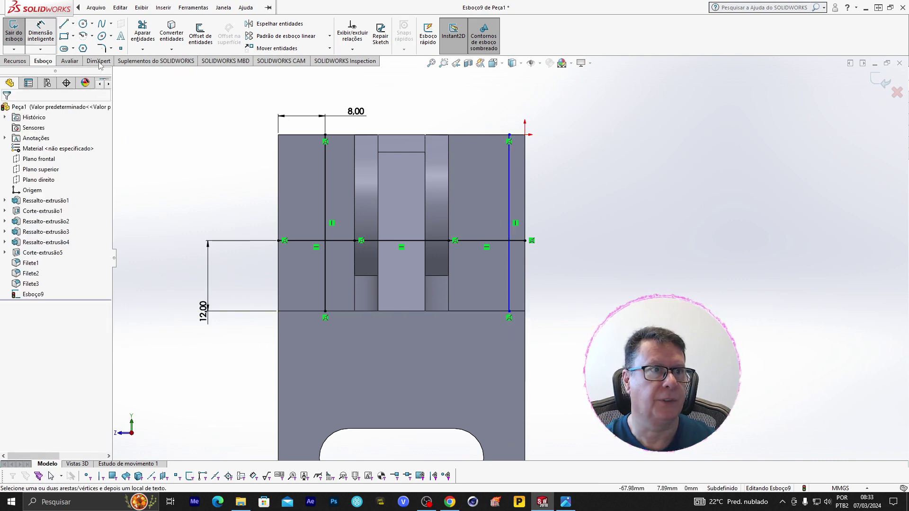
click(509, 181)
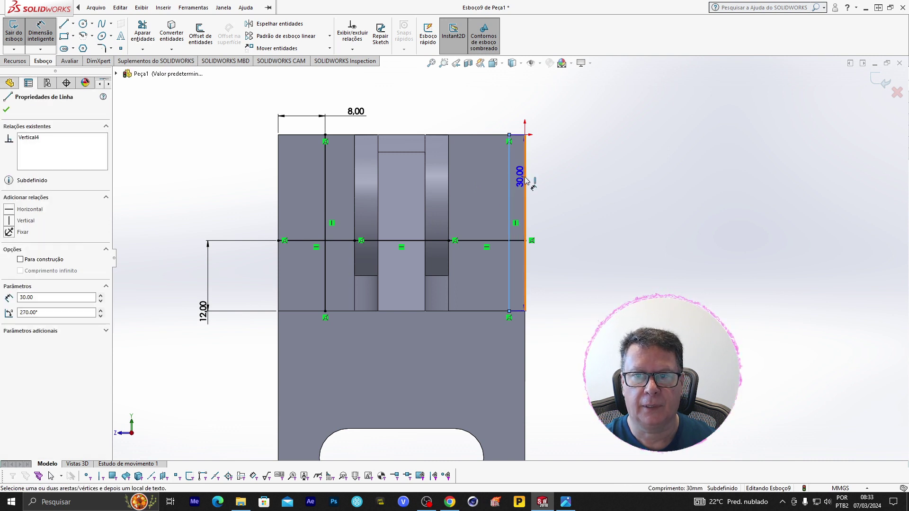
click(524, 180)
click(554, 109)
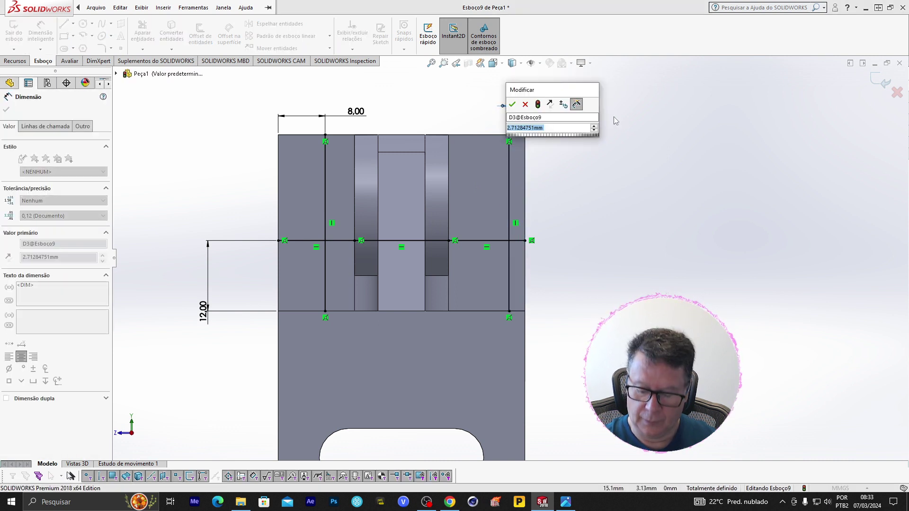
text(8)
key(Return)
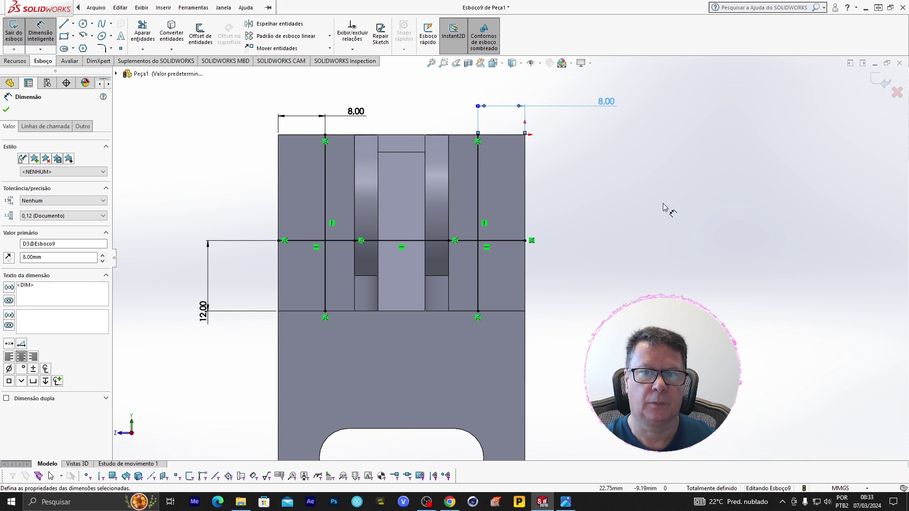
click(84, 24)
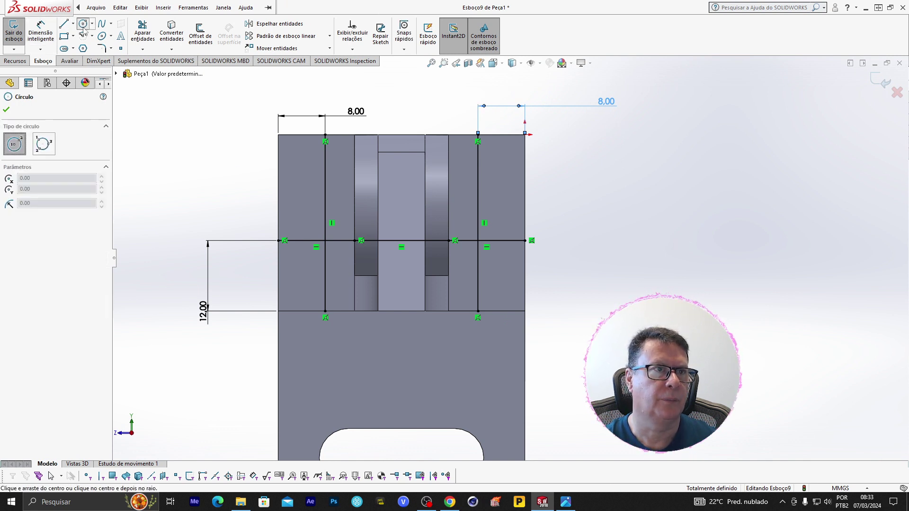
Draw circles at both line intersections and make them equal.
click(326, 240)
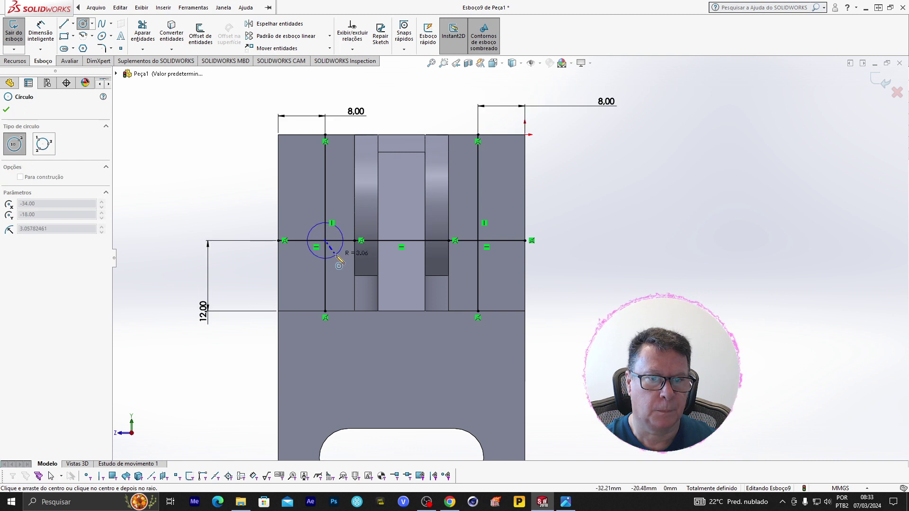
click(337, 255)
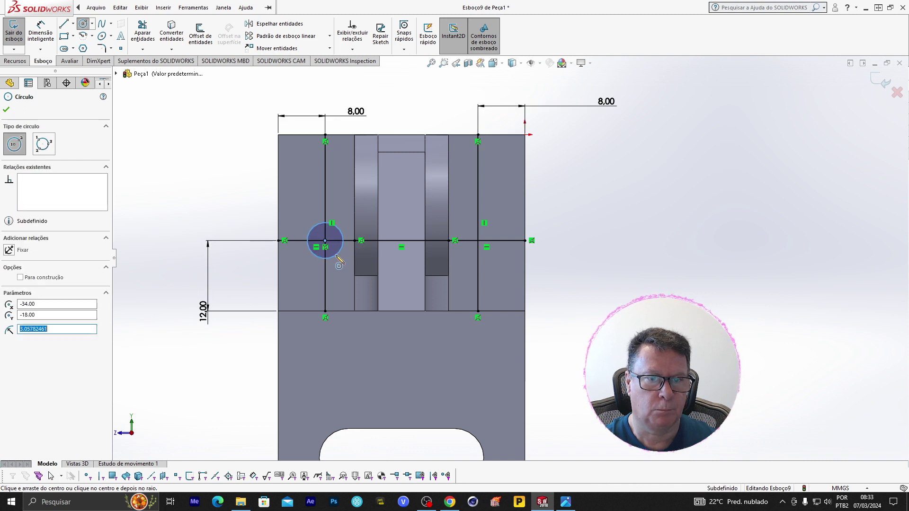
click(478, 240)
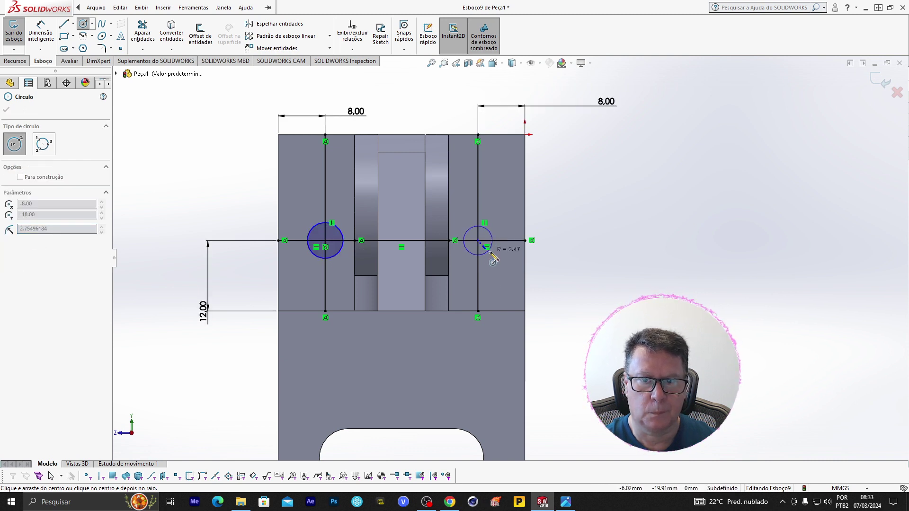
click(494, 254)
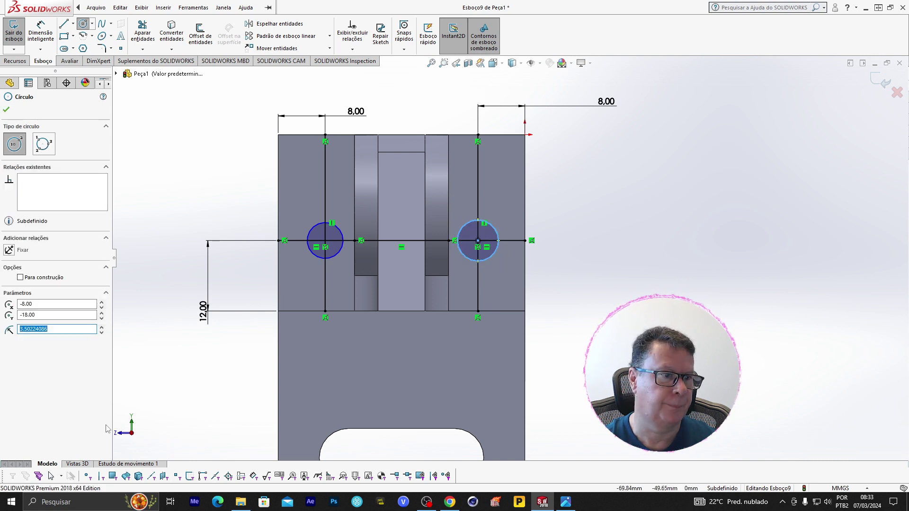
click(4, 111)
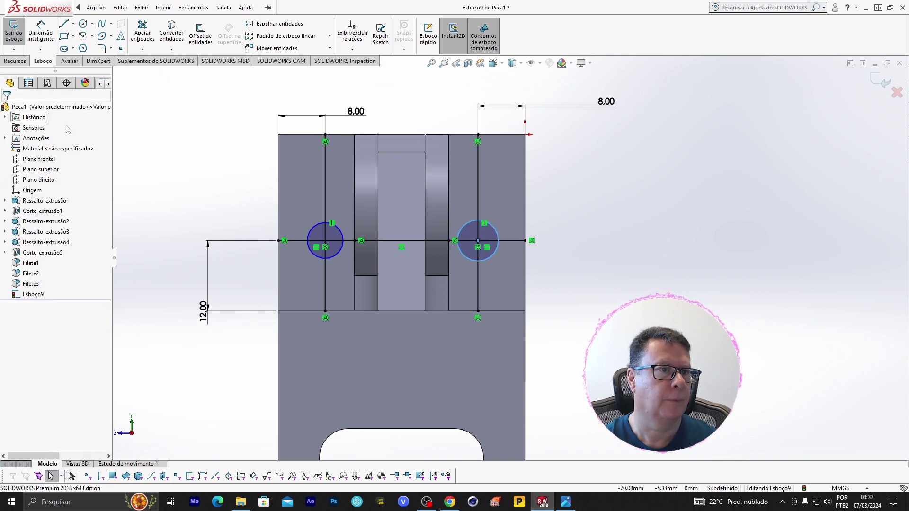
click(315, 231)
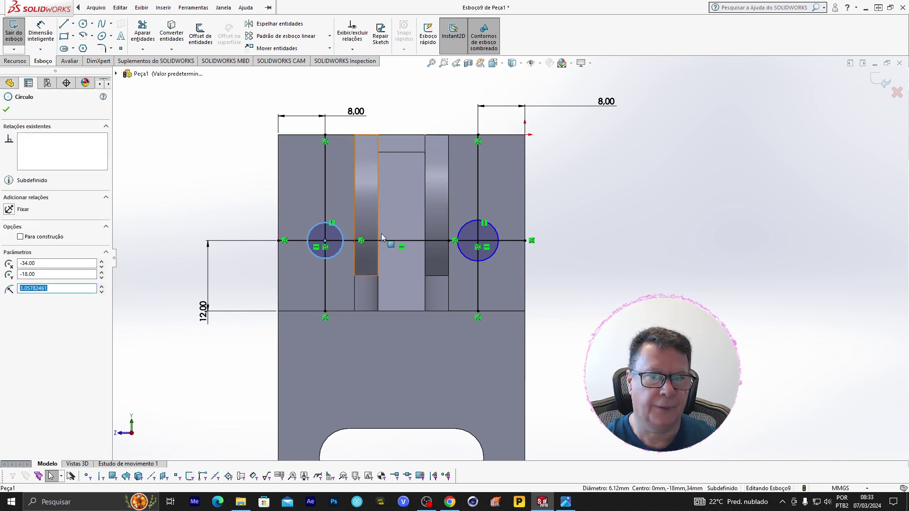
ctrl+click(467, 228)
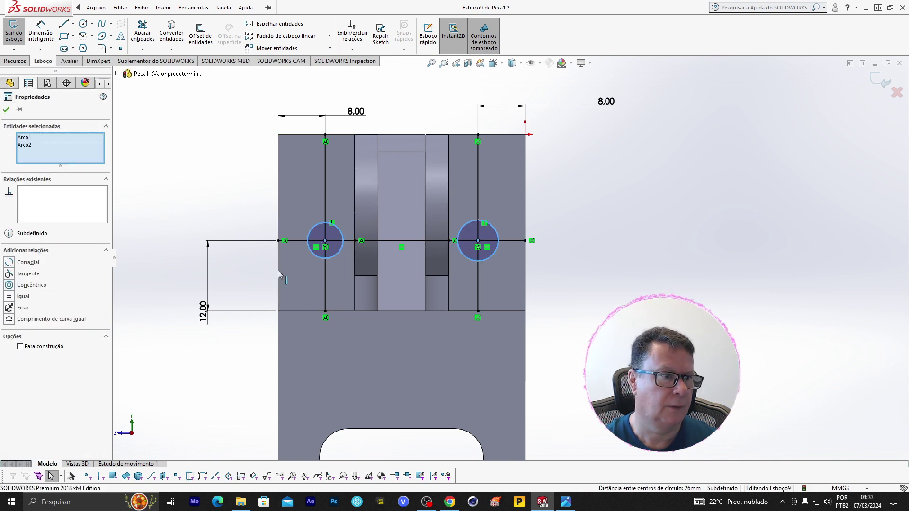
click(12, 298)
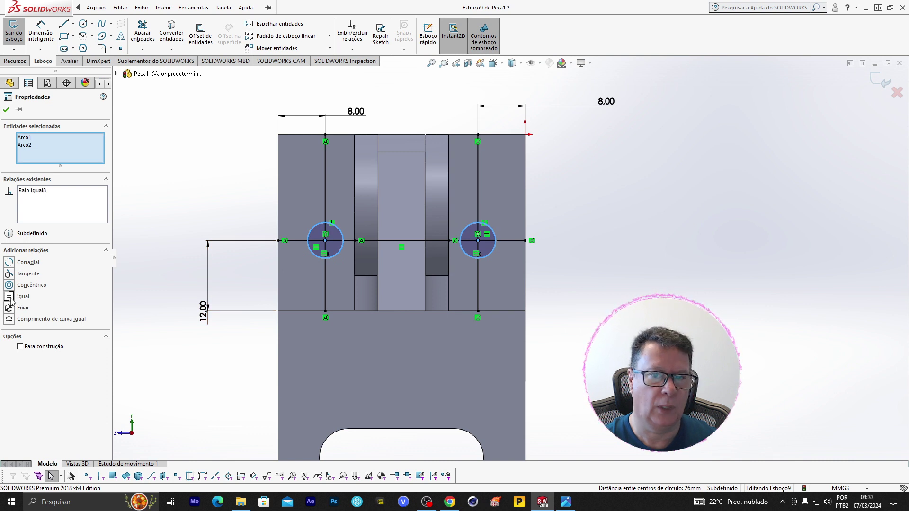
click(167, 209)
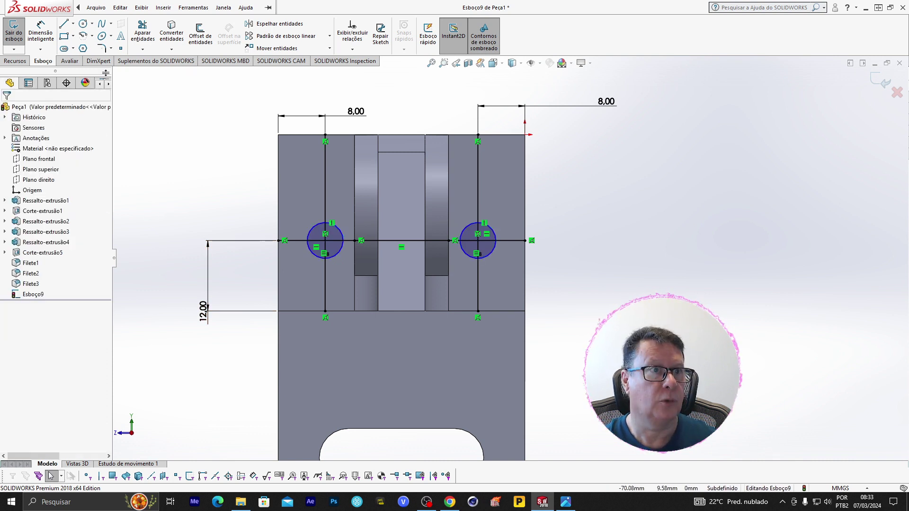
Dimension the left circle to Ø9 mm and exit the sketch.
click(41, 32)
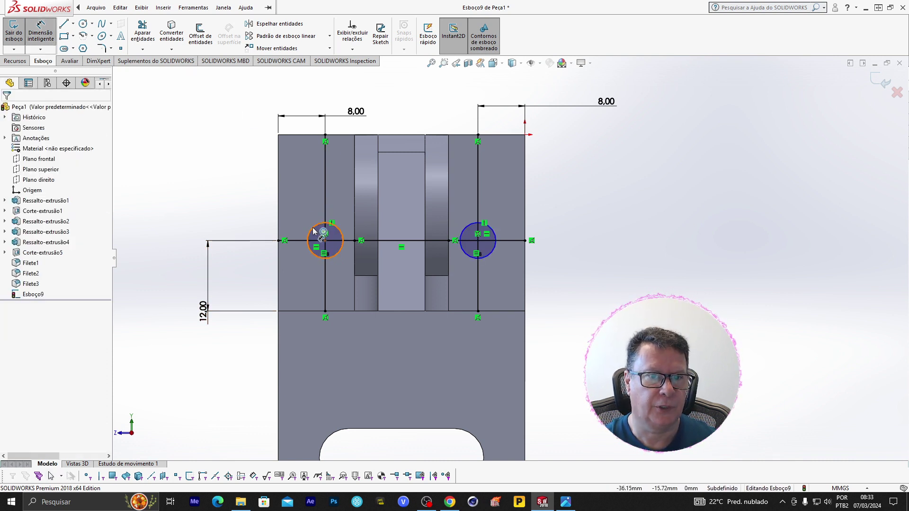
click(312, 230)
click(256, 201)
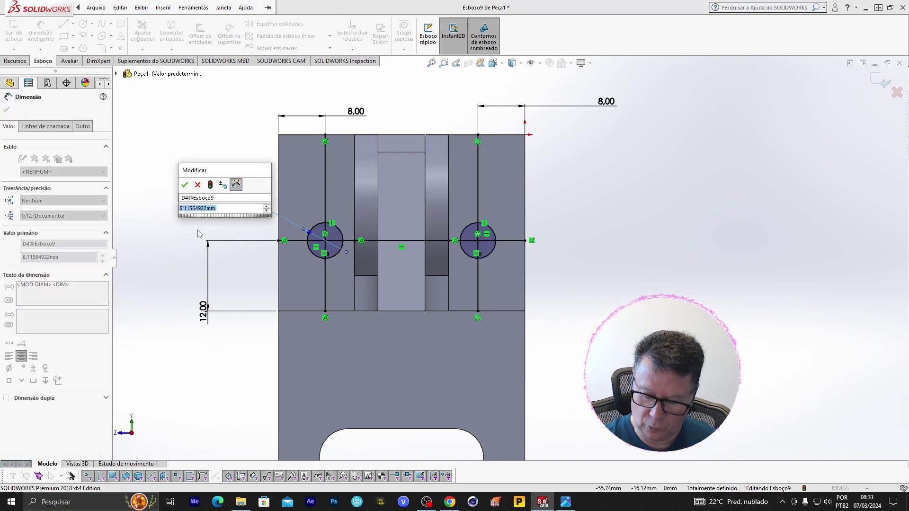
text(9)
key(Return)
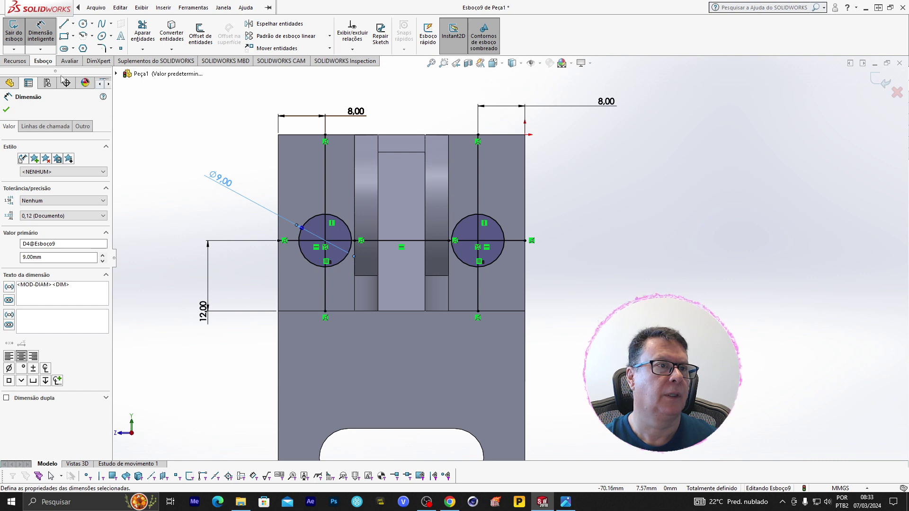
click(14, 29)
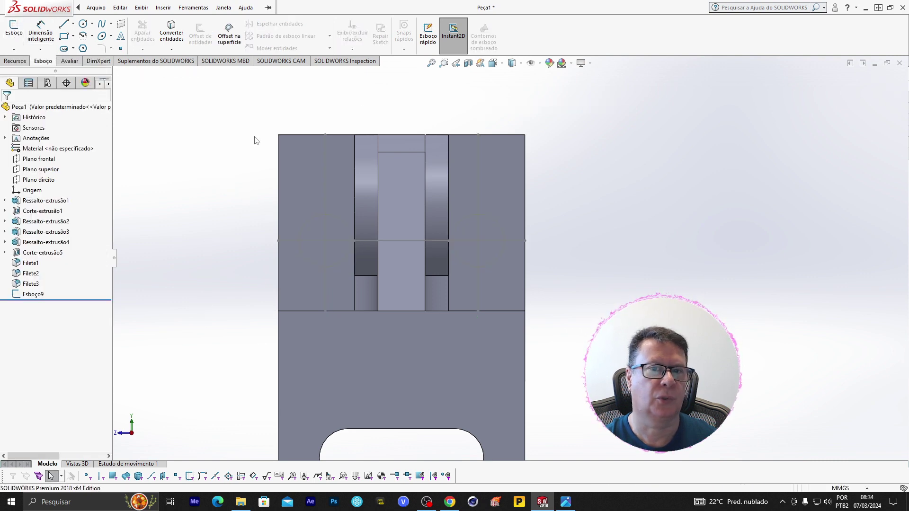
Orbit around the bracket to inspect the boss and hole circles, then select sketch Esboço9.
scroll(597, 267, up, 2)
scroll(597, 279, up, 1)
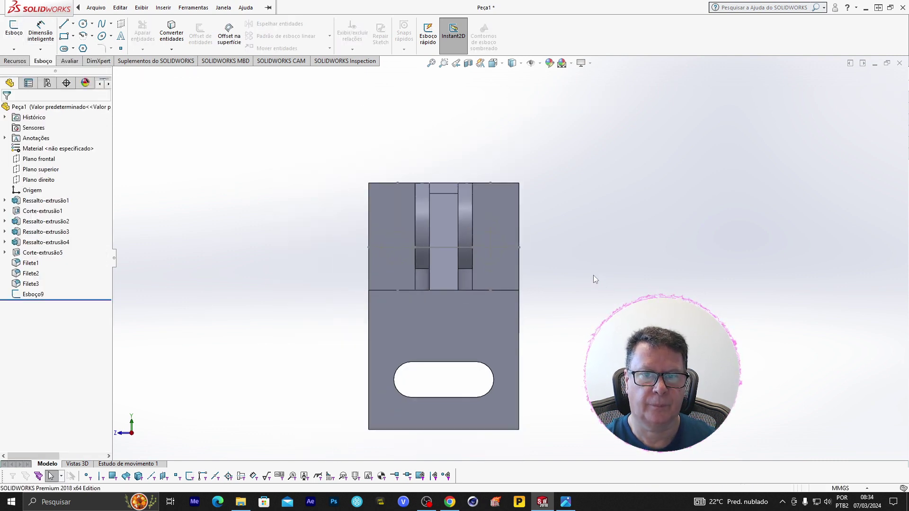
mouse_move(598, 279)
middle_down()
mouse_move(544, 223)
mouse_move(521, 237)
middle_up()
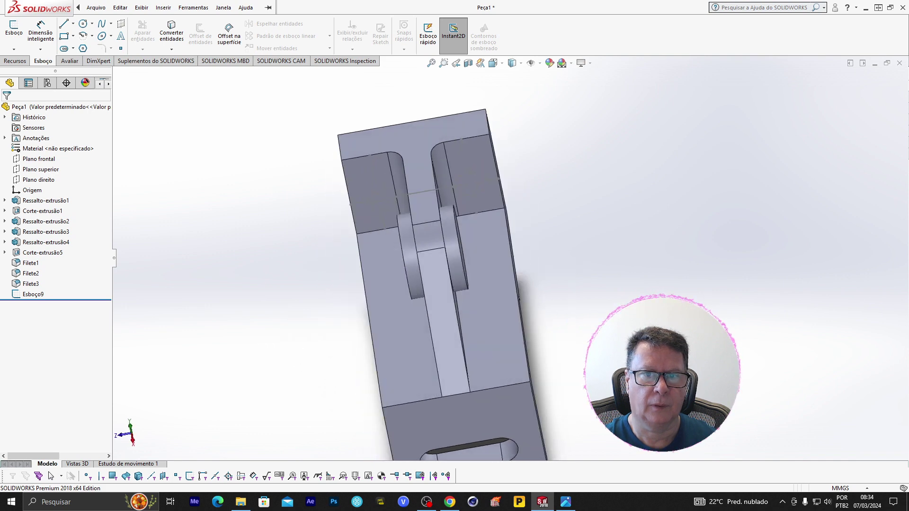
scroll(496, 201, up, 2)
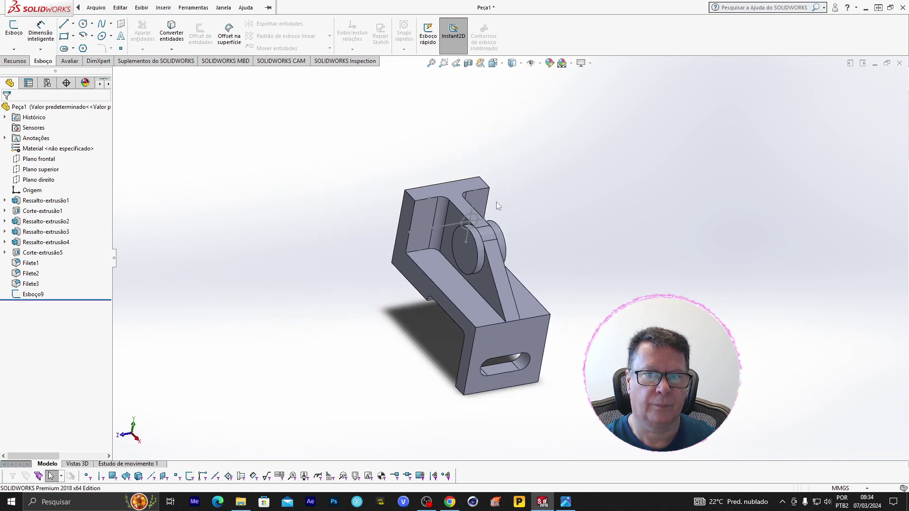
scroll(496, 201, down, 2)
scroll(504, 210, down, 2)
scroll(470, 223, down, 1)
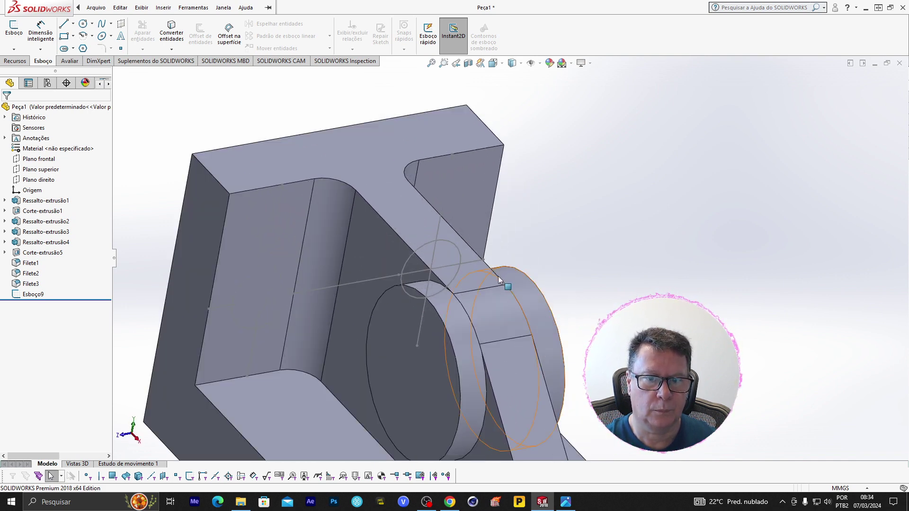
mouse_move(472, 235)
middle_down()
mouse_move(460, 295)
mouse_move(438, 301)
middle_up()
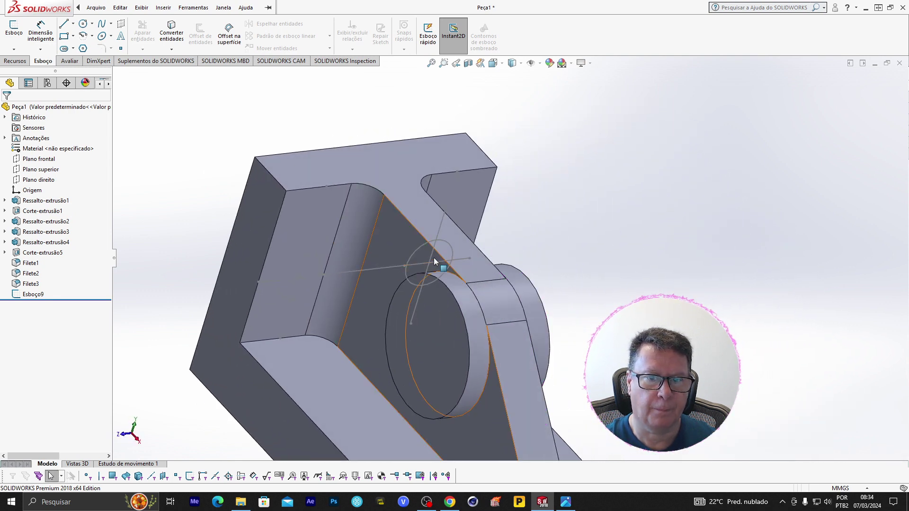
scroll(438, 305, up, 3)
scroll(438, 310, down, 3)
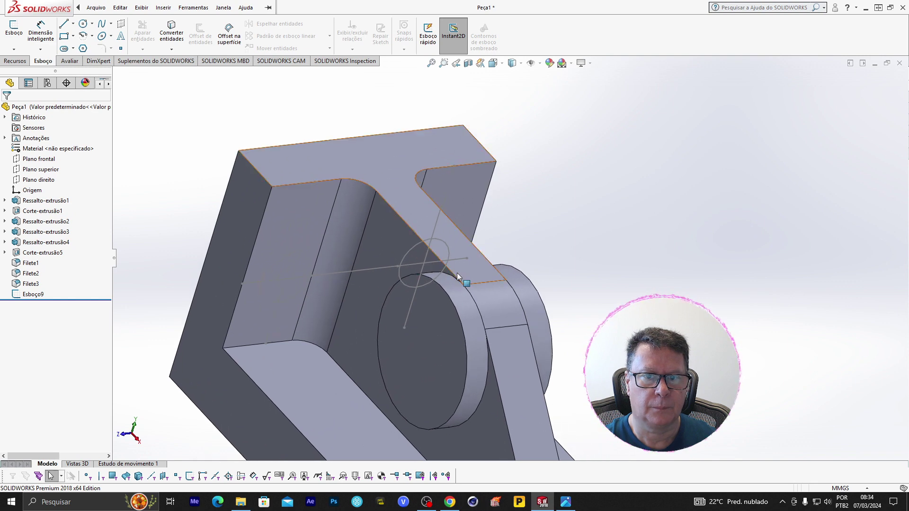
mouse_move(438, 310)
middle_down()
mouse_move(422, 290)
mouse_move(315, 268)
middle_up()
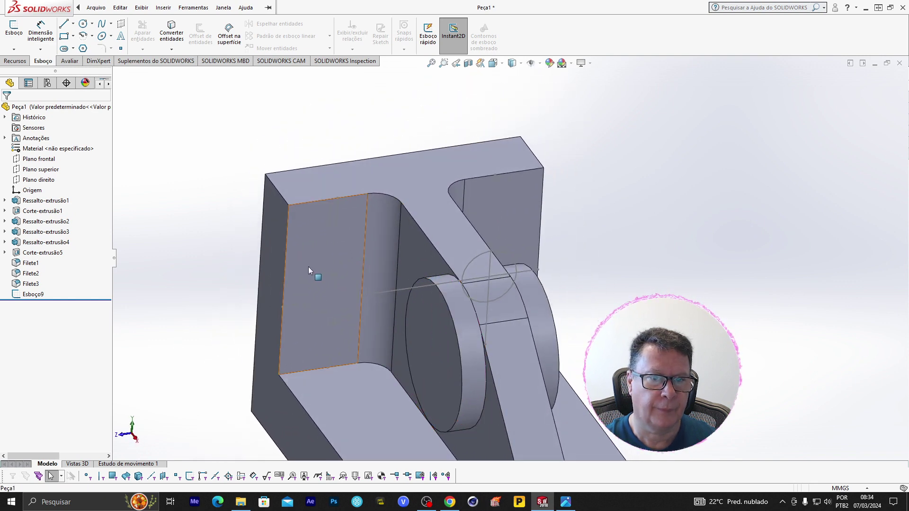
click(37, 296)
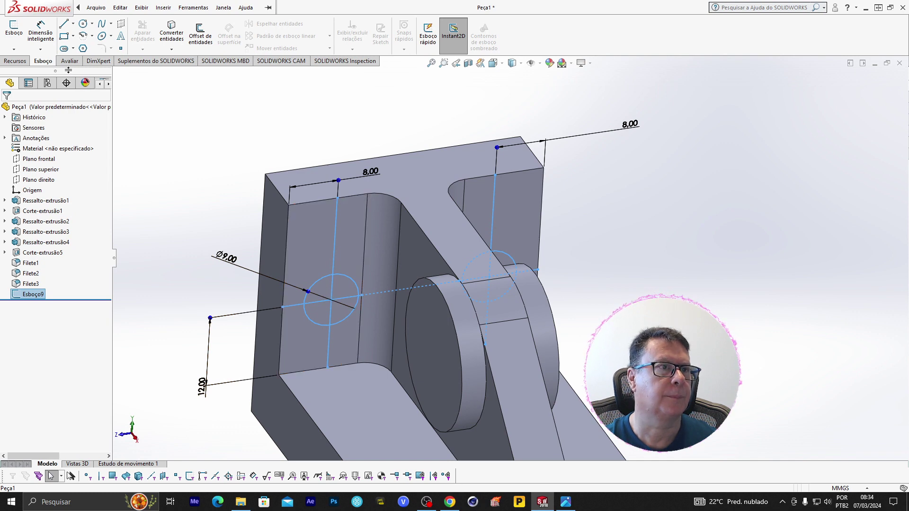
Extrude-cut all eight quarter regions of both Esboço9 circles, Cego 28 mm, as Corte-extrusão6.
click(15, 62)
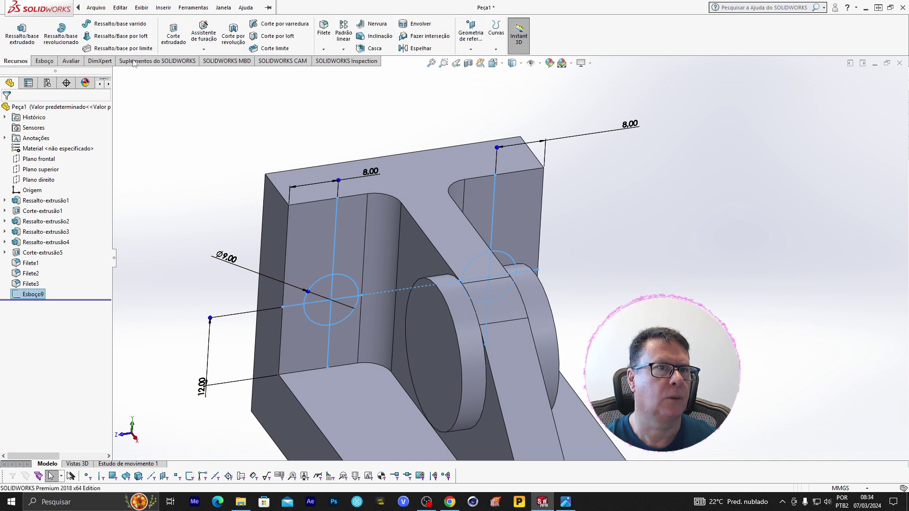
click(175, 41)
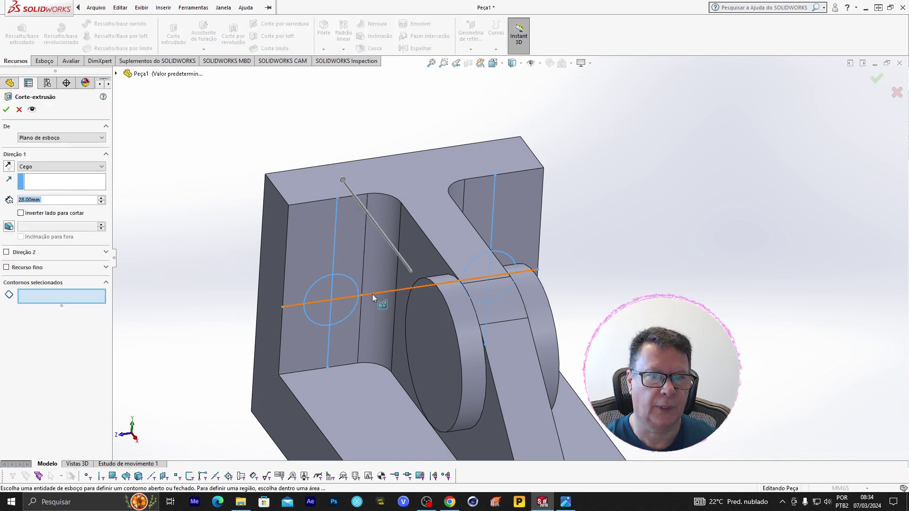
click(344, 288)
click(339, 309)
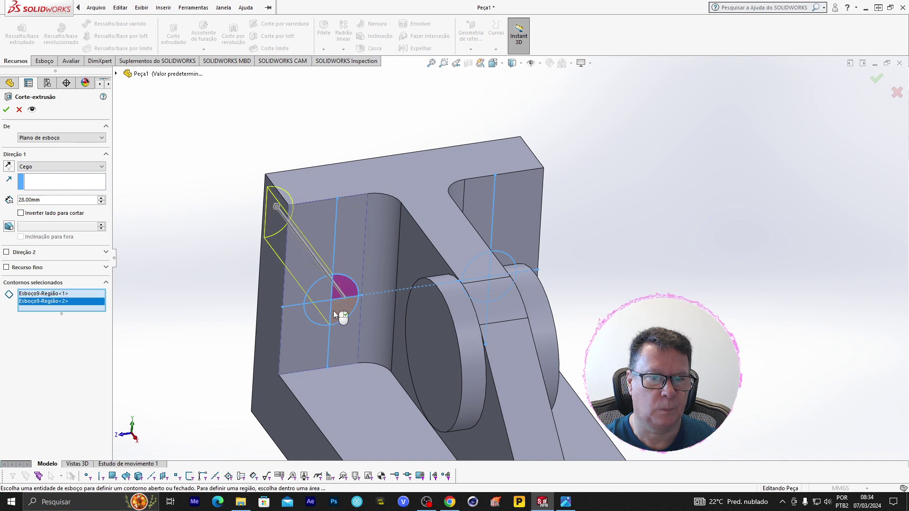
click(317, 297)
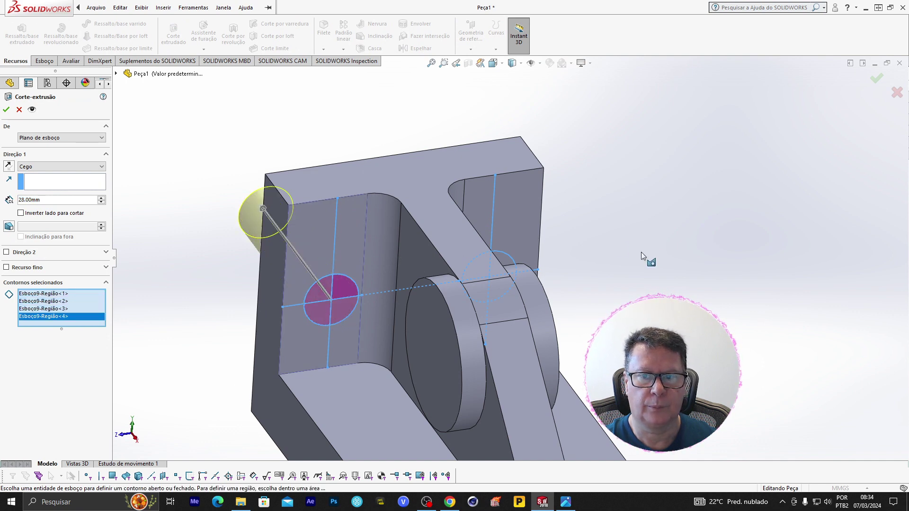
mouse_move(554, 264)
middle_down()
mouse_move(619, 308)
mouse_move(545, 255)
middle_up()
click(540, 250)
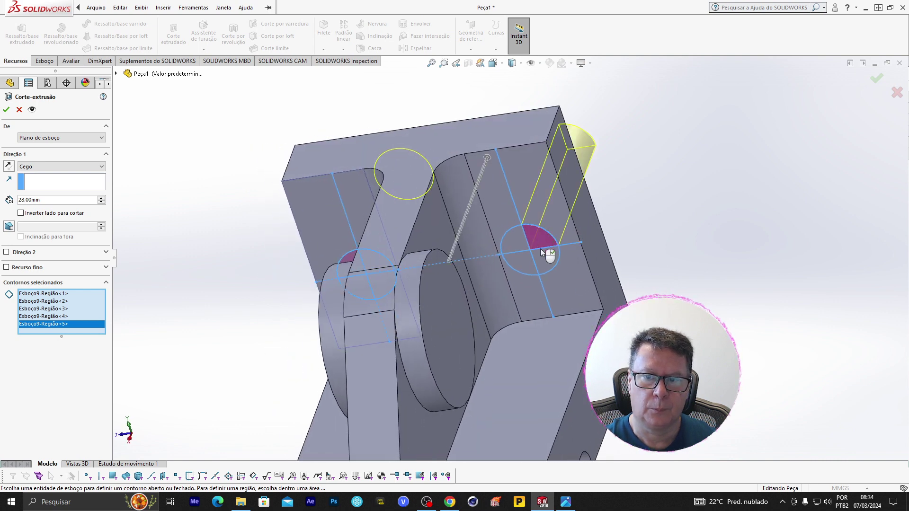
click(518, 261)
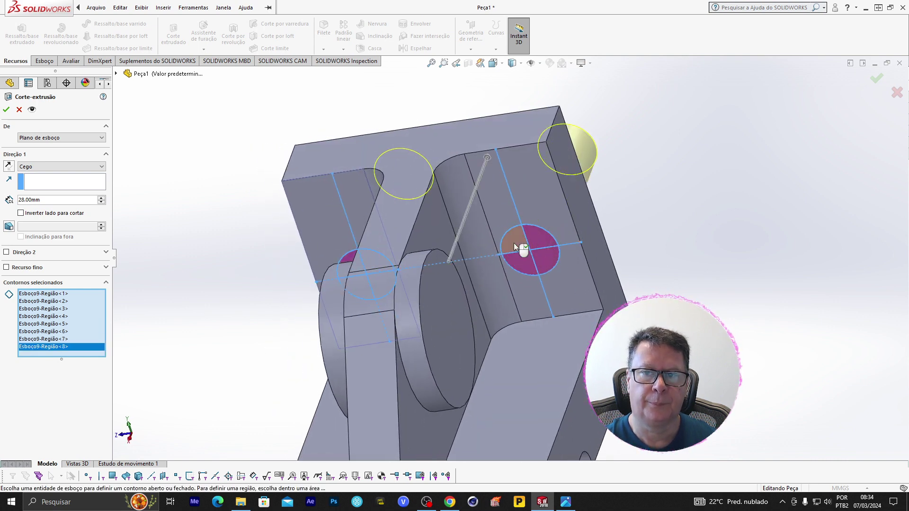
click(7, 111)
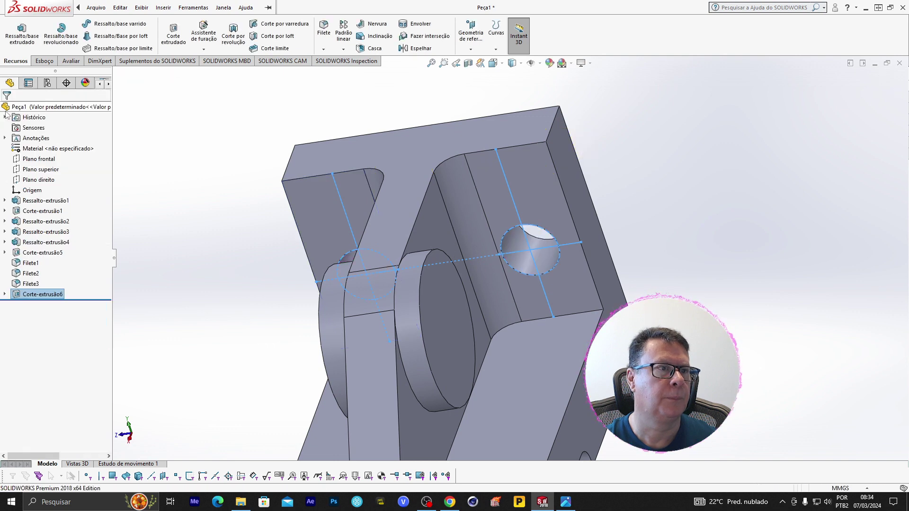
Zoom the bracket to isometric (Ctrl+7), shift it left, and open PEÇA MECÂNICA ALFA_001.jpg.
click(228, 251)
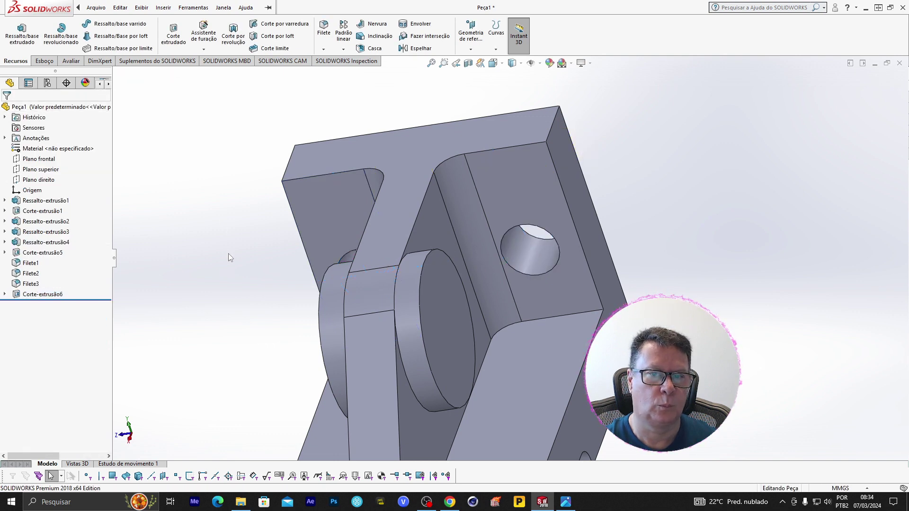
mouse_move(228, 254)
shift+middle_down()
mouse_move(272, 288)
mouse_move(275, 265)
mouse_move(759, 288)
shift+middle_up()
key(ctrl+7)
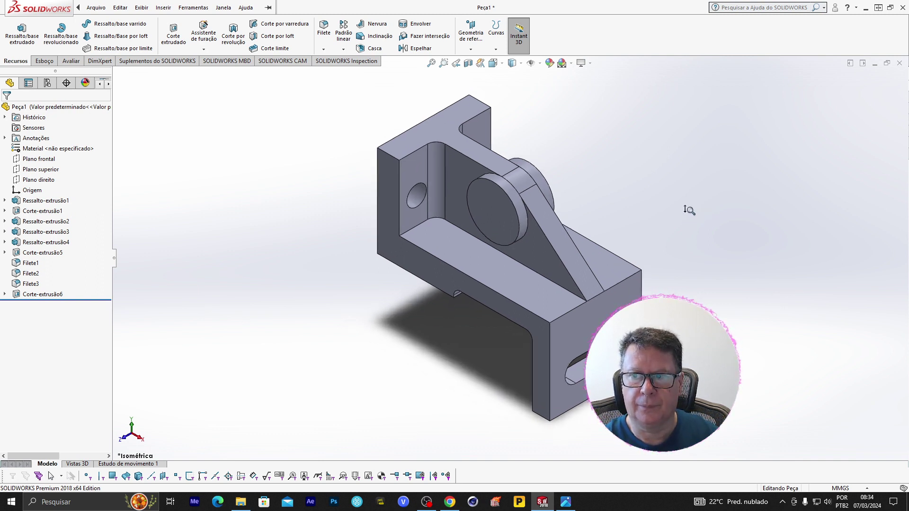
ctrl+middle_drag(696, 211, 511, 224)
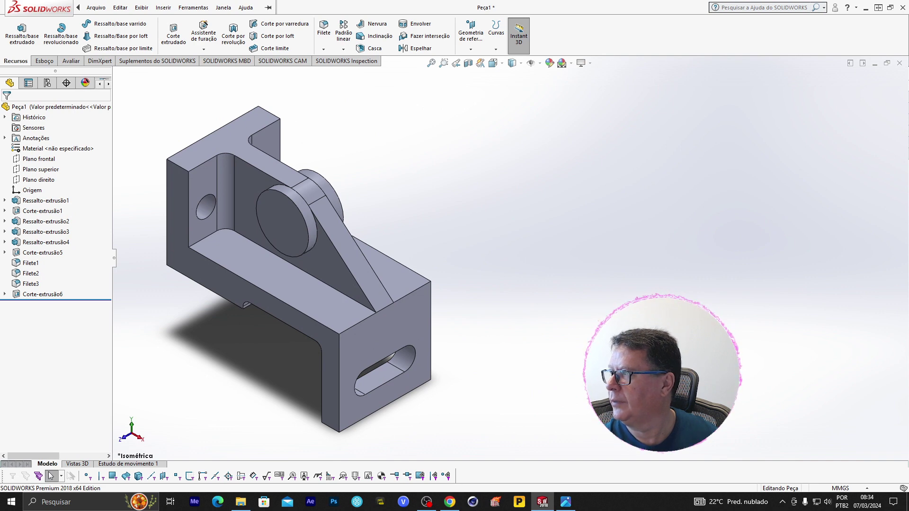
click(565, 502)
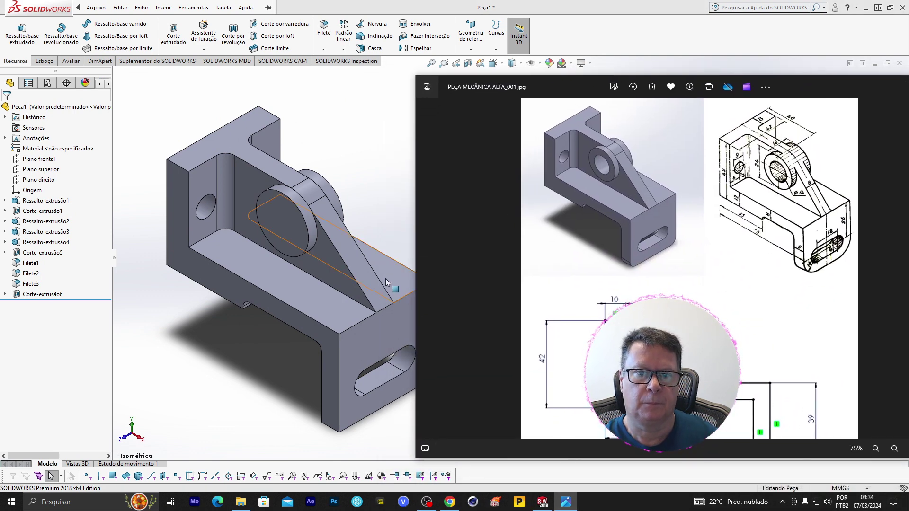
Zoom, move and narrow the Photos viewer for comparison, then close it and fit the part.
scroll(758, 193, up, 5)
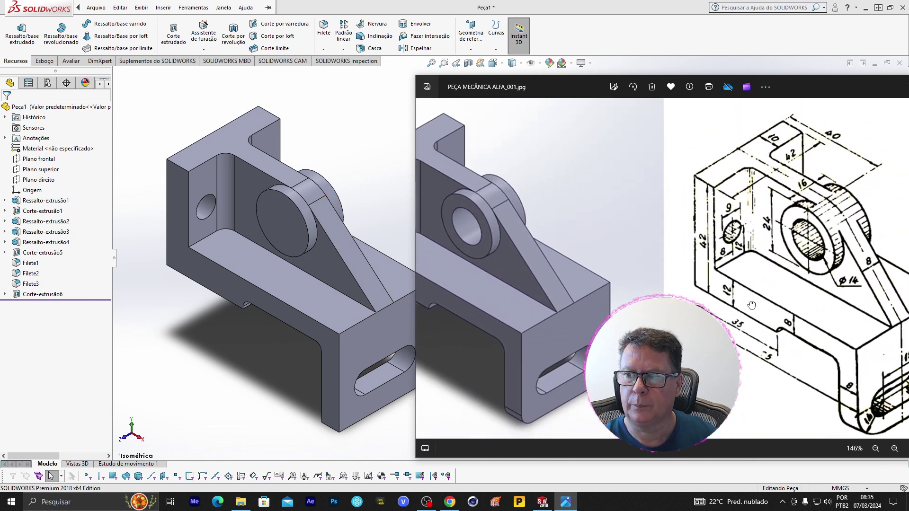
drag(797, 78, 706, 61)
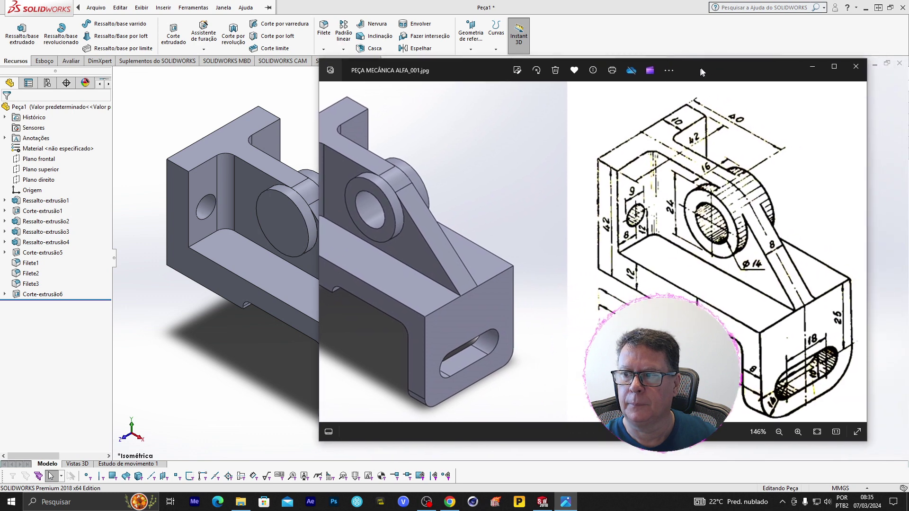
scroll(217, 327, down, 2)
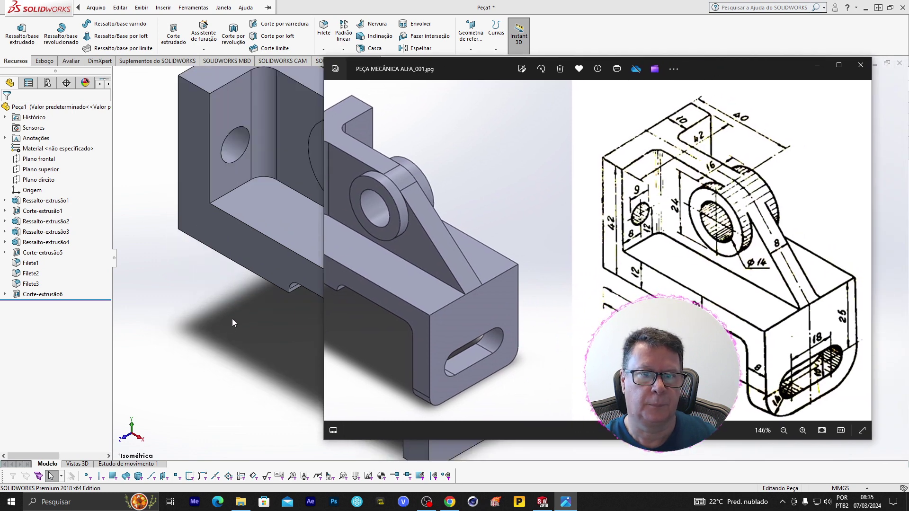
drag(325, 243, 635, 242)
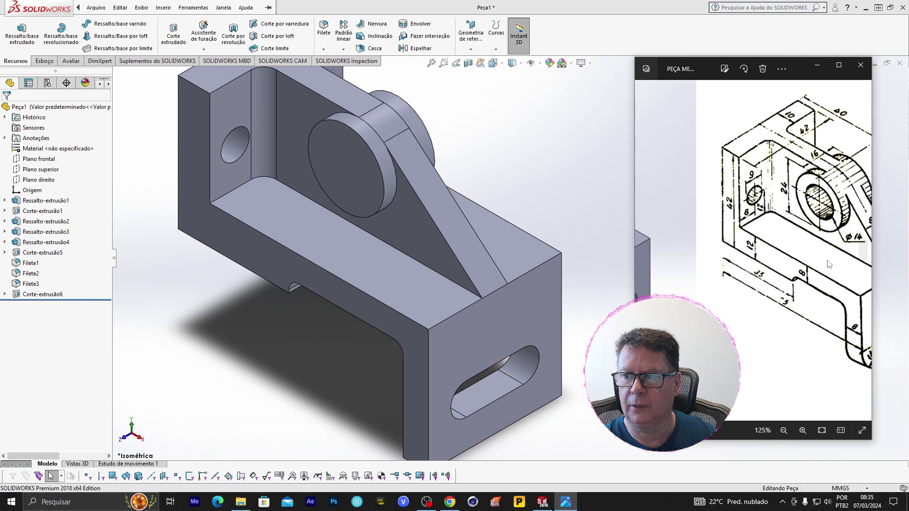
click(863, 250)
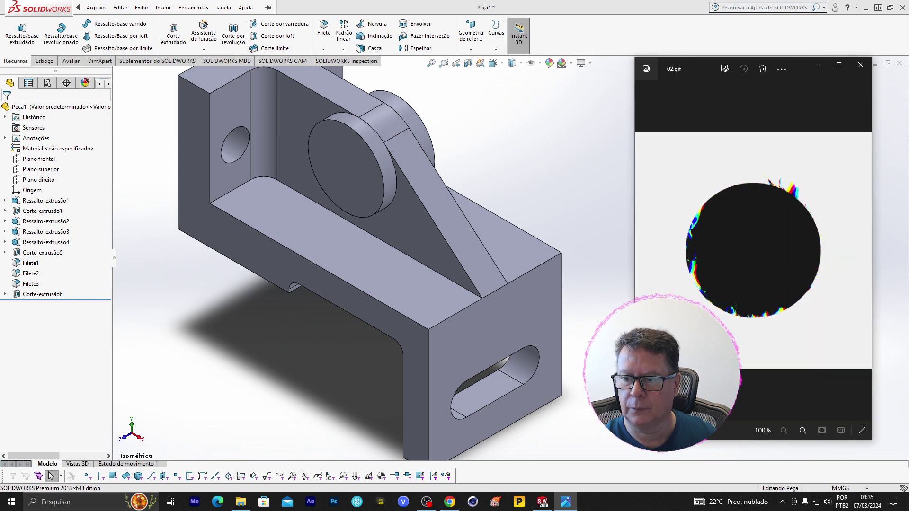
click(860, 65)
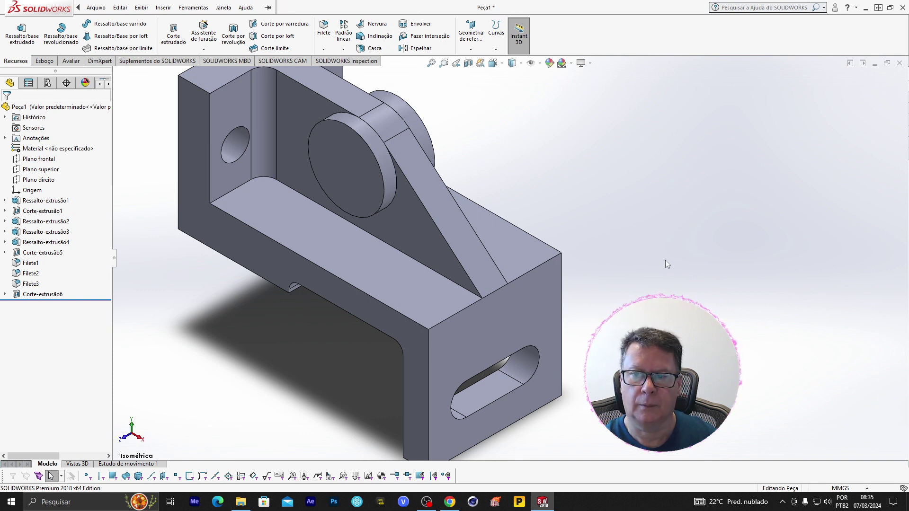
key(f)
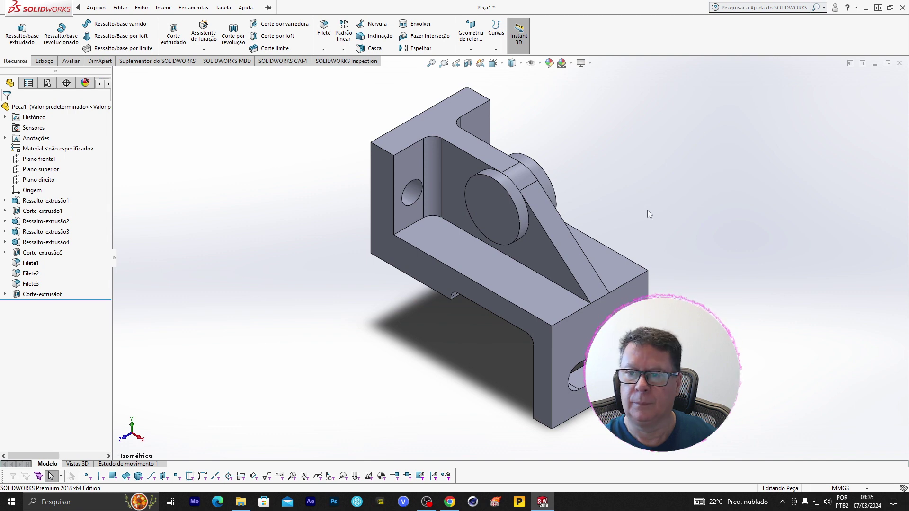
middle_drag(648, 211, 655, 212)
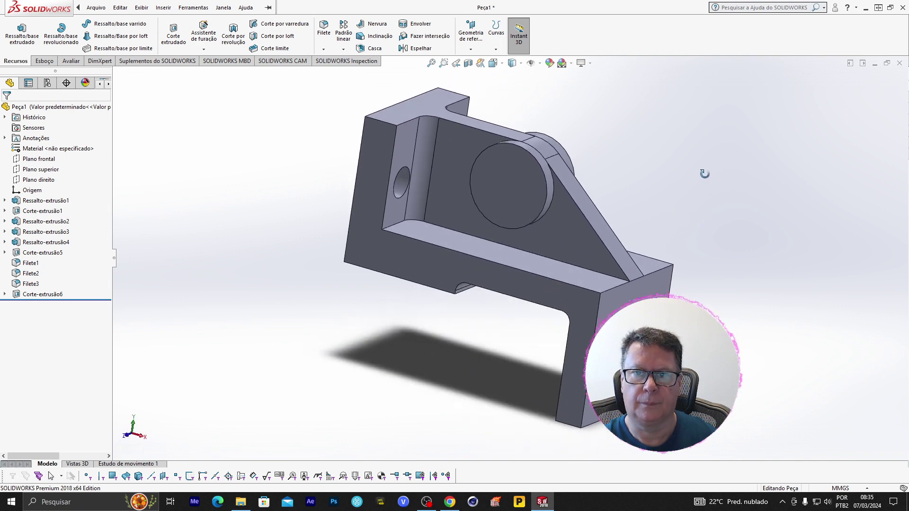
mouse_move(655, 213)
middle_down()
mouse_move(791, 174)
mouse_move(663, 374)
mouse_move(747, 262)
middle_up()
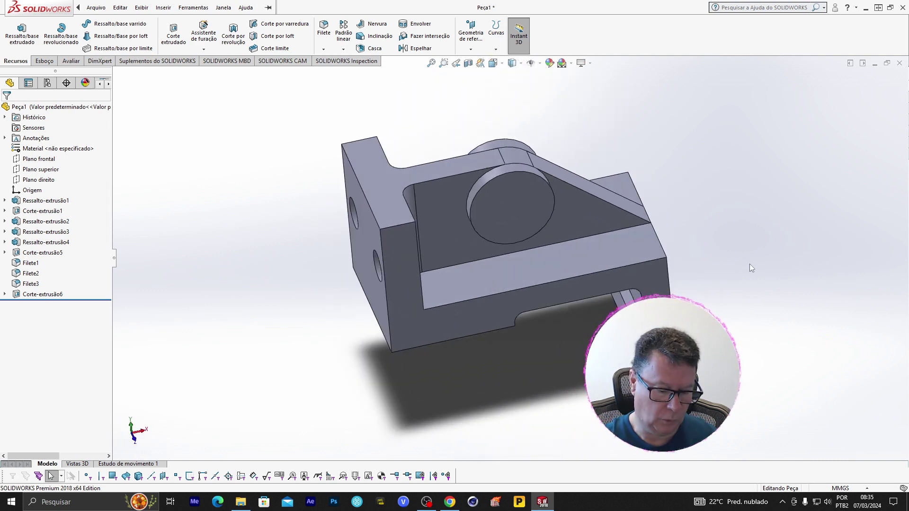
key(ctrl+7)
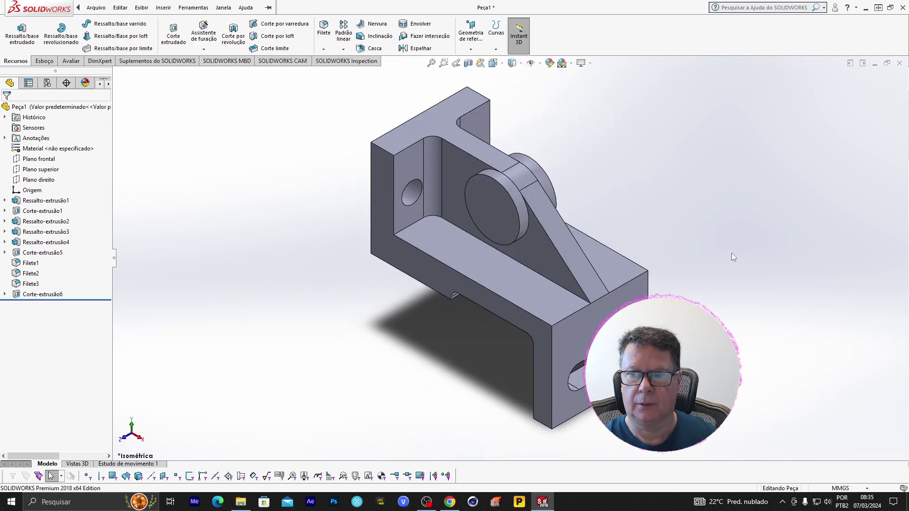
scroll(732, 253, up, 1)
ctrl+middle_drag(742, 256, 572, 267)
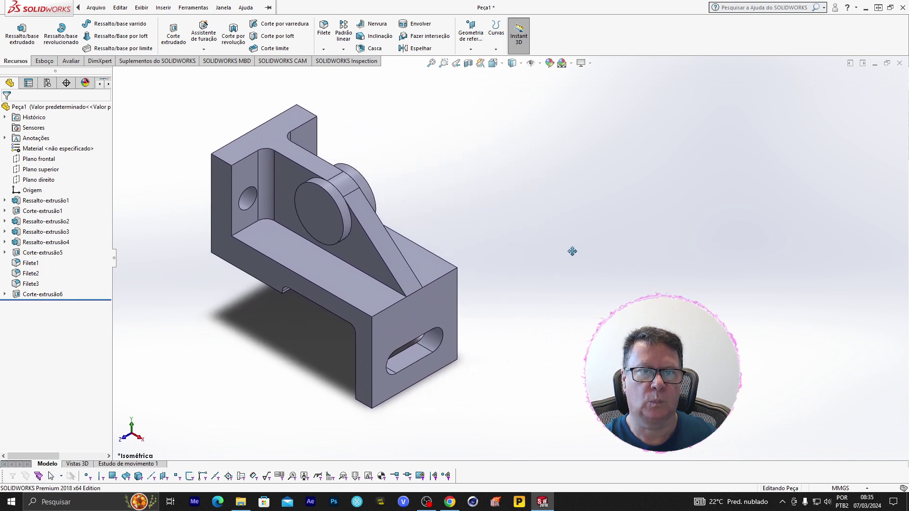
scroll(570, 262, down, 1)
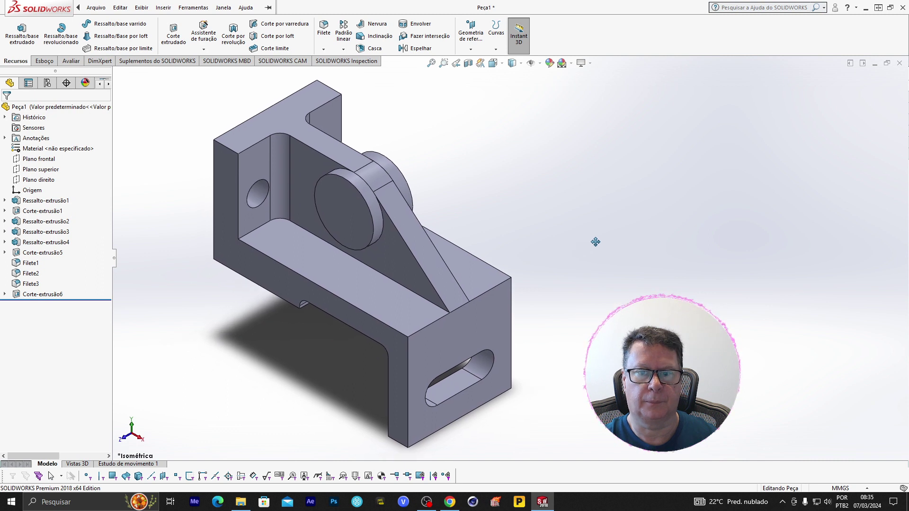
ctrl+middle_drag(575, 248, 597, 239)
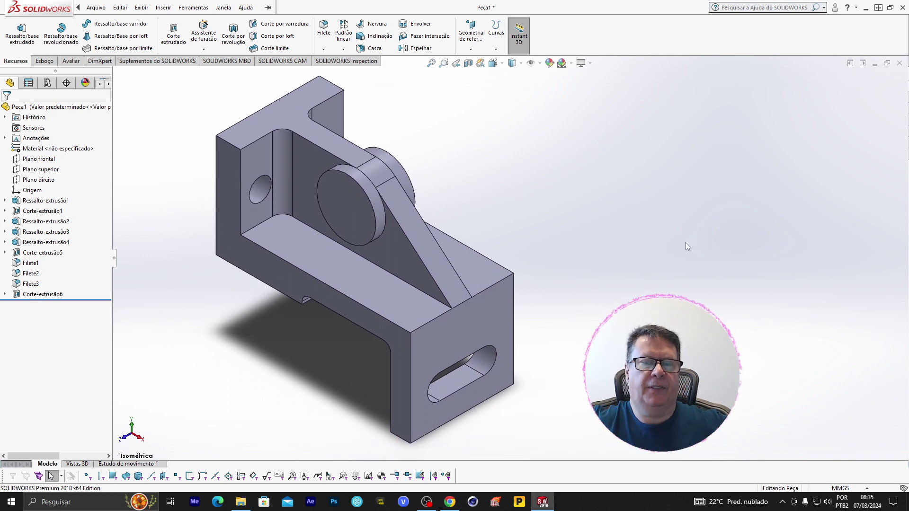